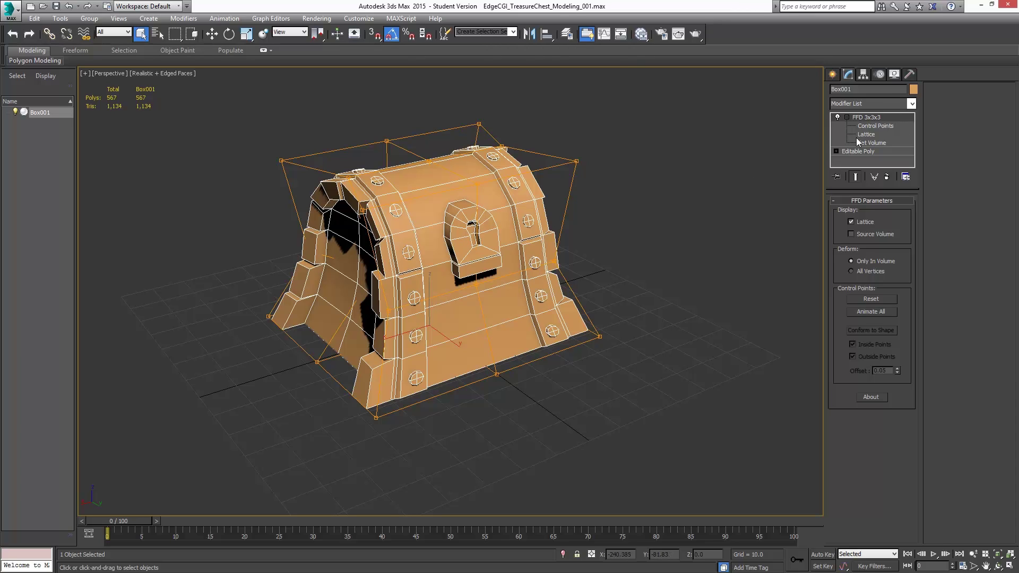
Compare the chest with and without its FFD 3x3x3 deformation, and convert it to an Editable Poly.
click(838, 117)
click(838, 117)
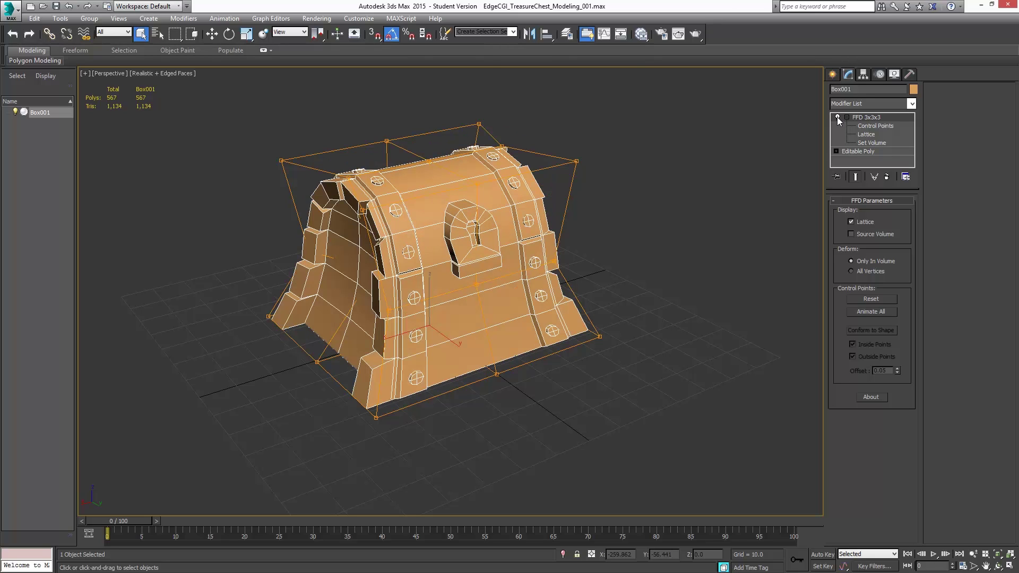
right_click(498, 299)
mouse_move(525, 401)
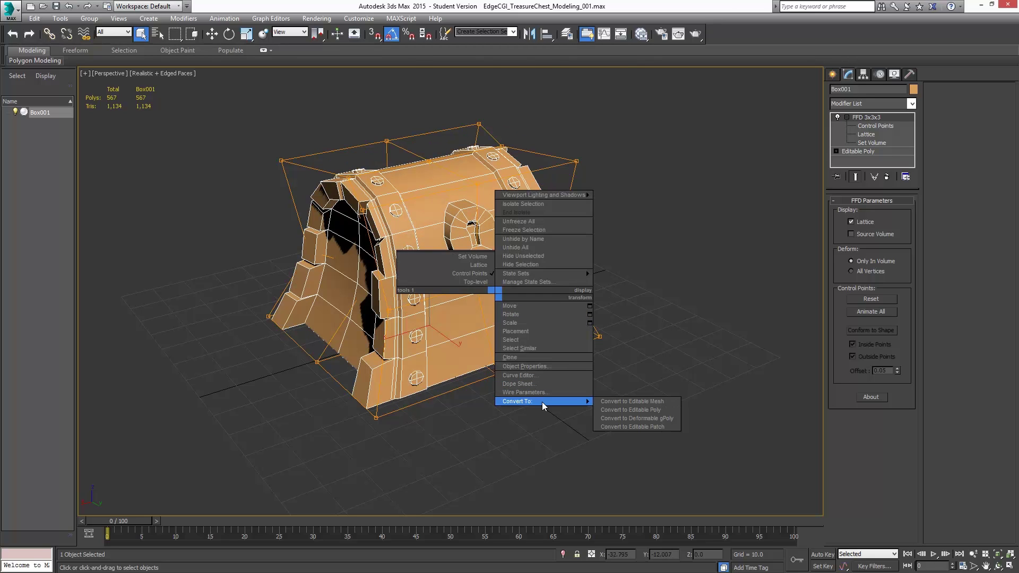
click(619, 412)
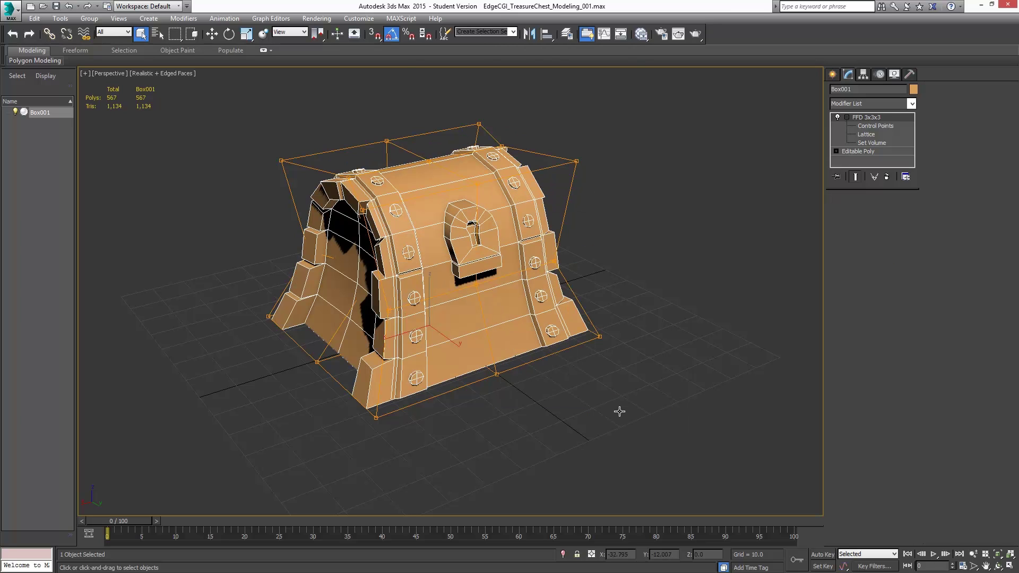
key(ctrl+x)
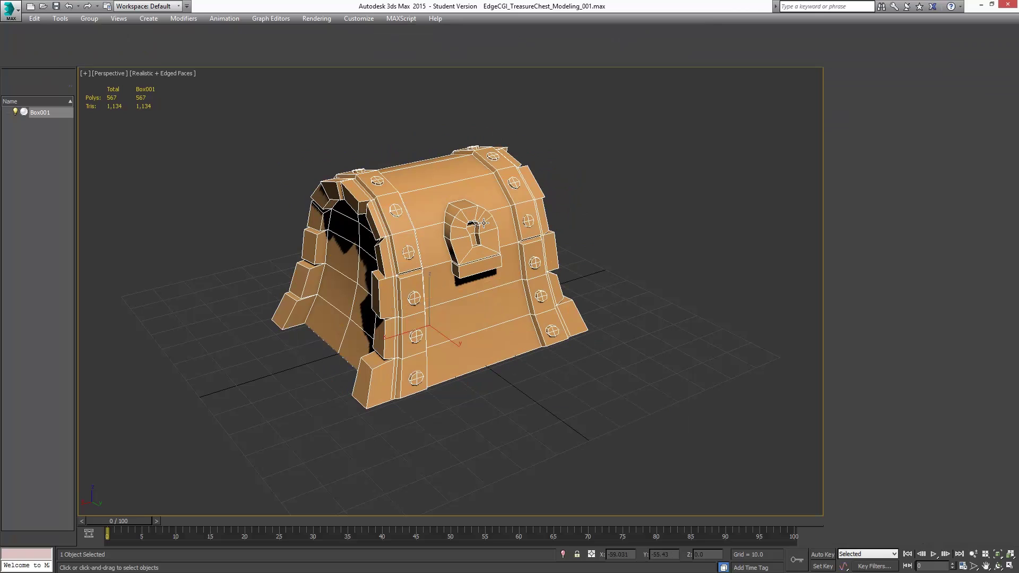
key(ctrl+x)
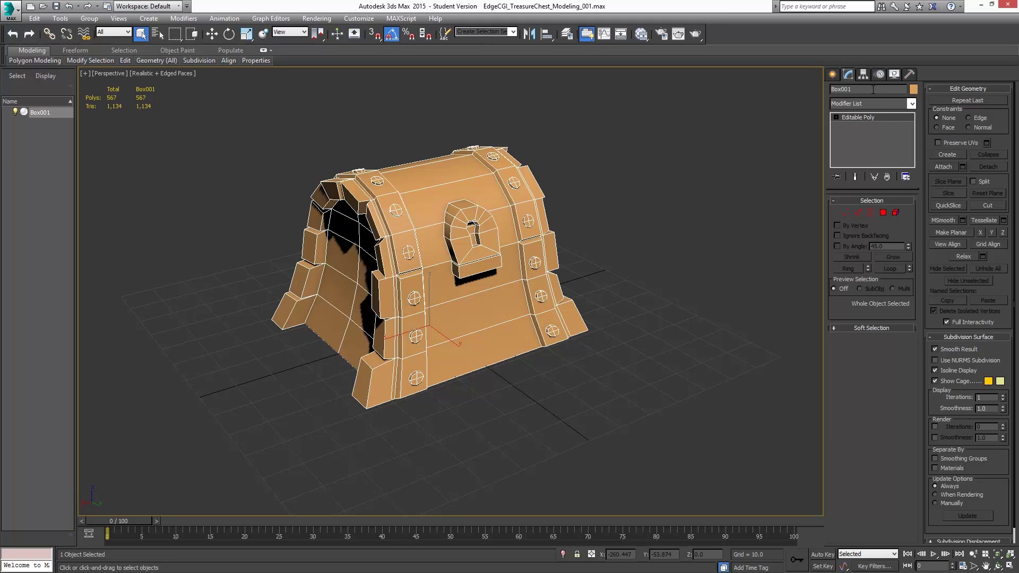
Add an Unwrap UVW modifier to the chest and open its UV editor beside the model.
click(913, 105)
click(913, 105)
drag(915, 116, 910, 356)
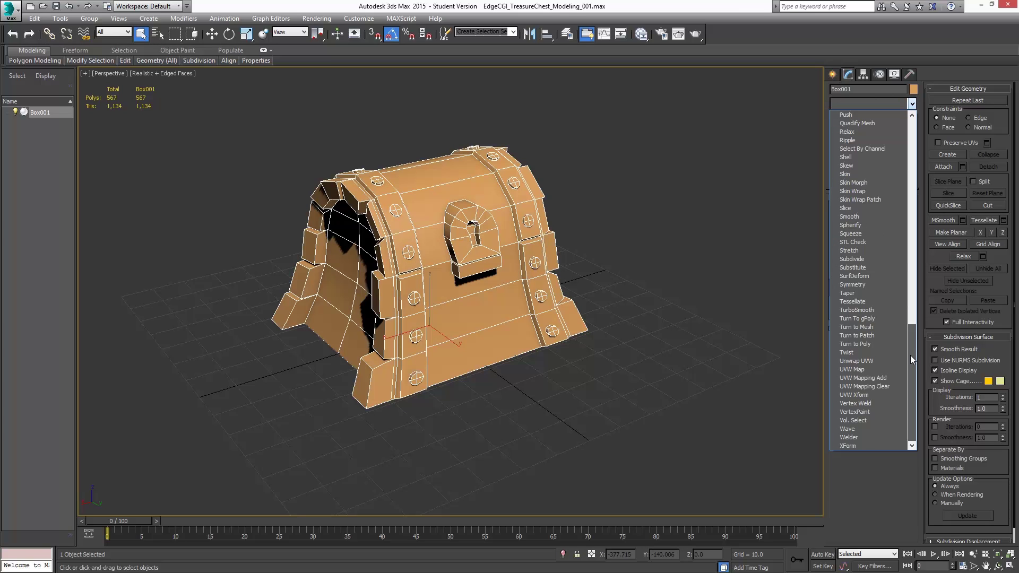
click(851, 362)
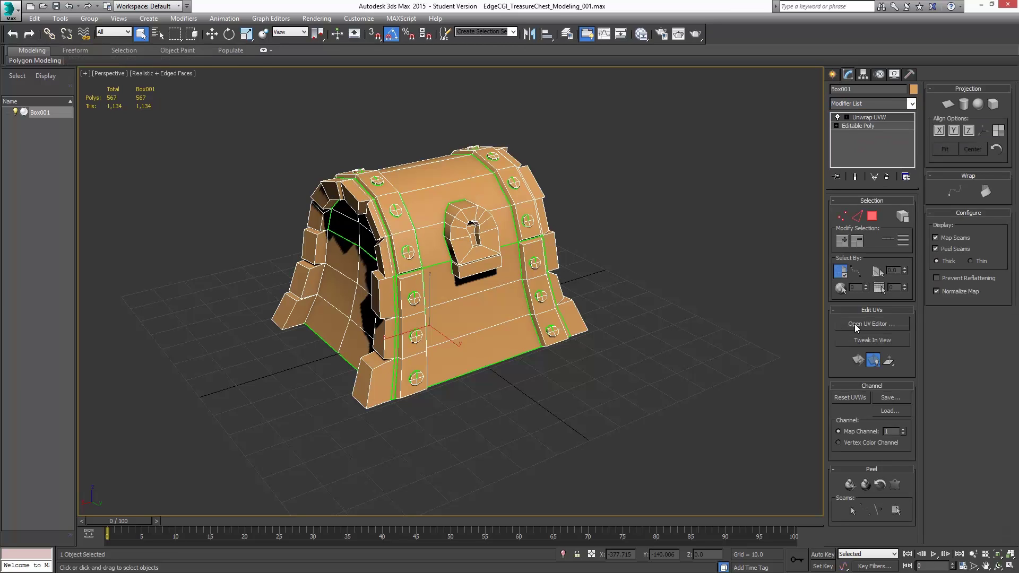
click(887, 323)
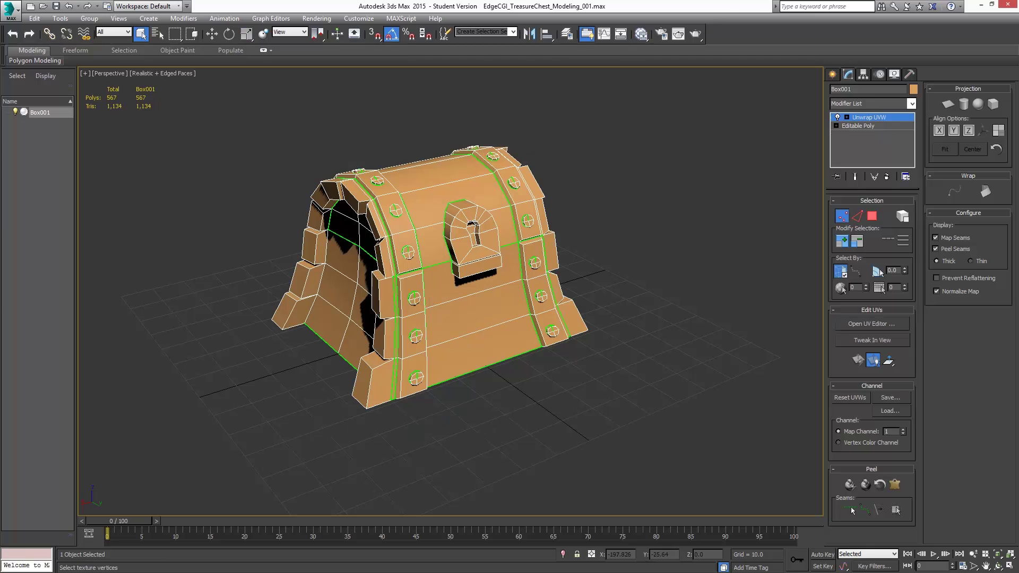
drag(1009, 72, 706, 108)
scroll(723, 287, down, 4)
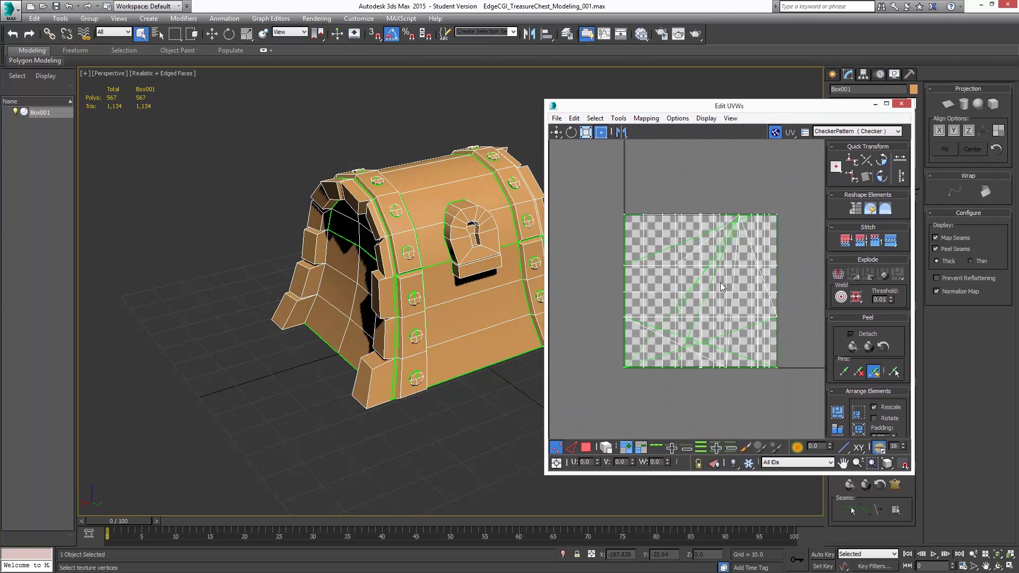
Select all of the chest's faces in the UV editor and move their UVs off the checker square.
click(587, 447)
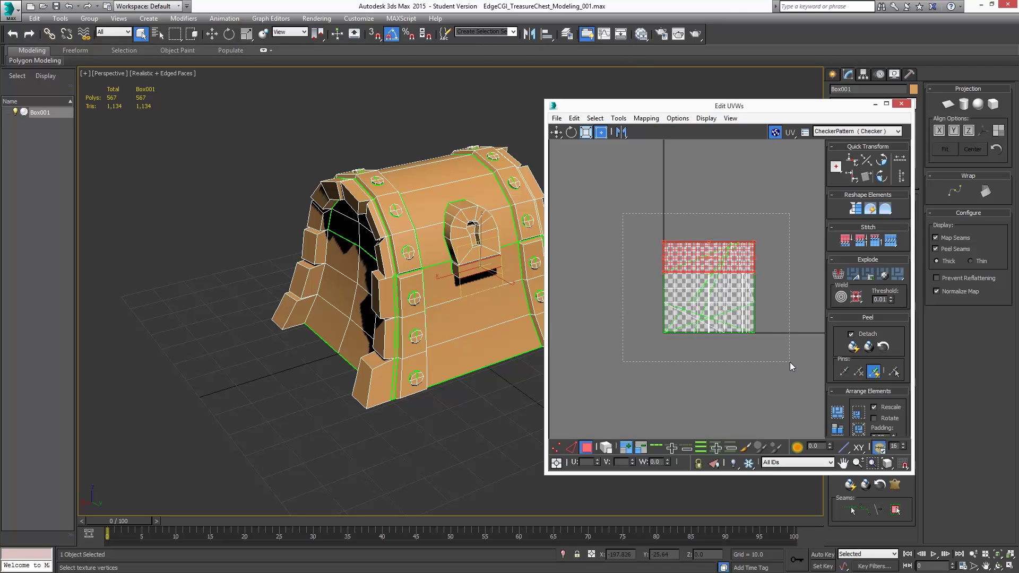
drag(790, 362, 790, 363)
drag(708, 279, 566, 280)
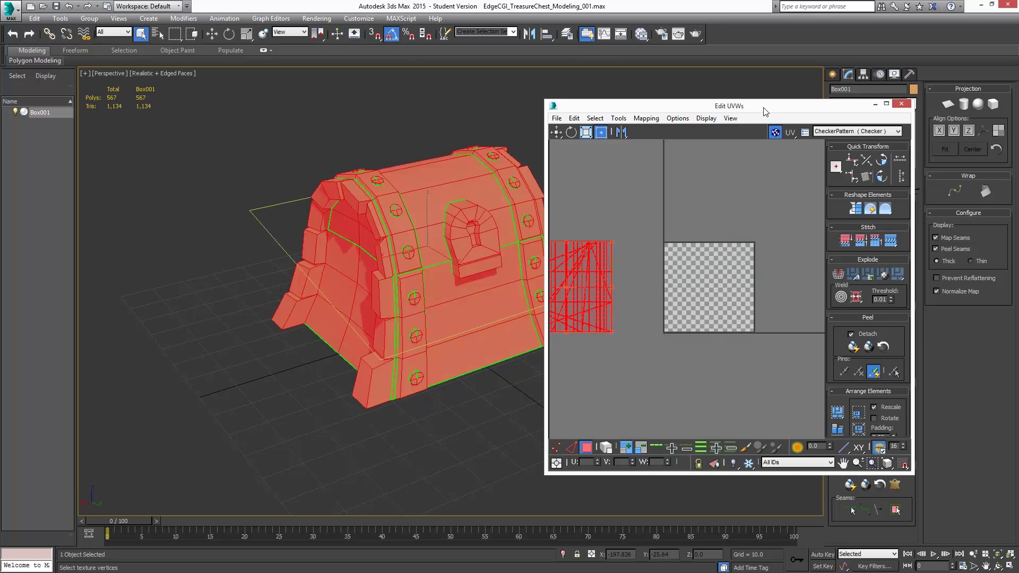
Apply a planar map projection to all selected faces of the chest.
drag(765, 111, 654, 122)
middle_drag(296, 271, 182, 259)
click(950, 105)
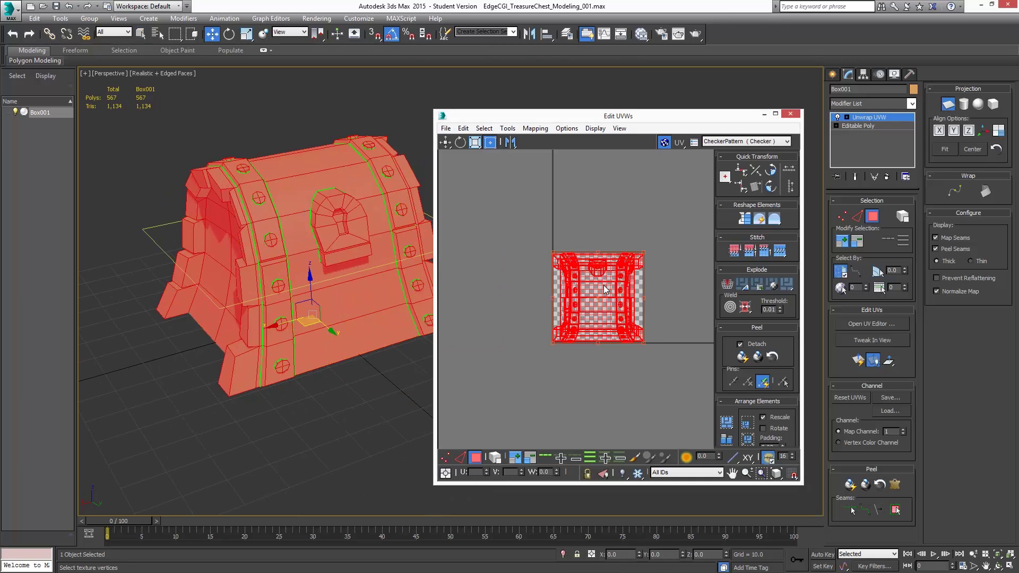
click(945, 109)
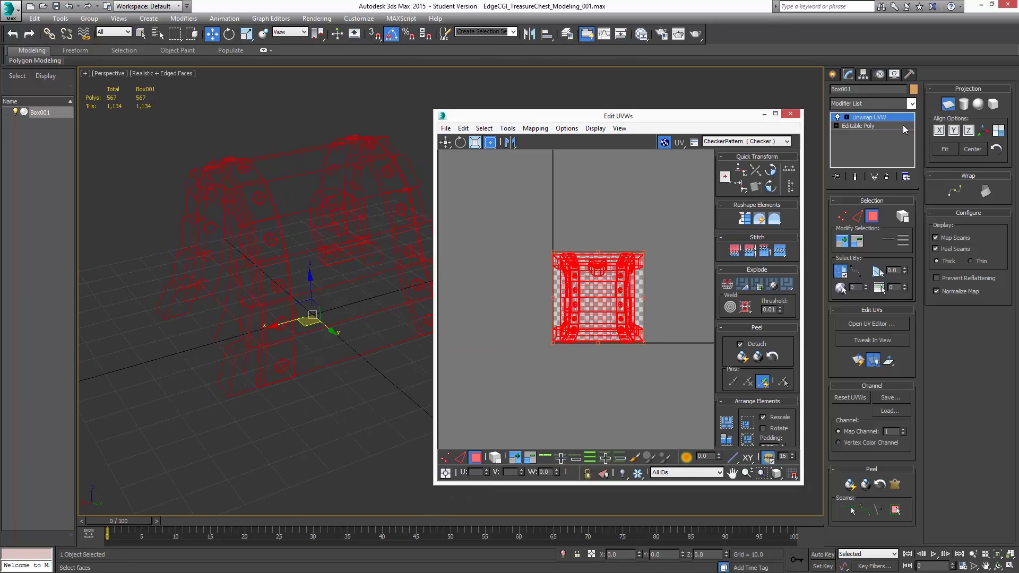
key(alt+x)
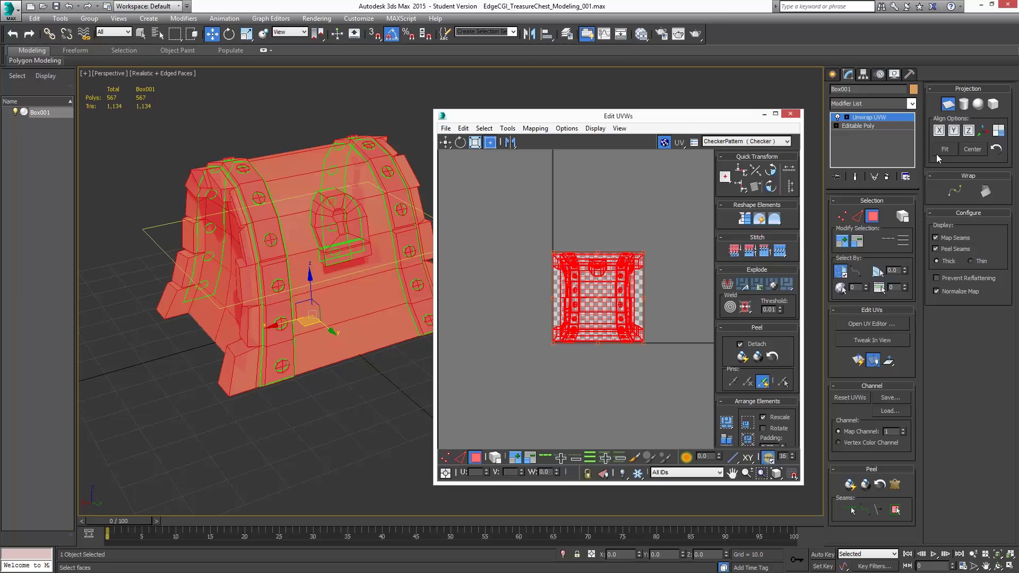
click(948, 104)
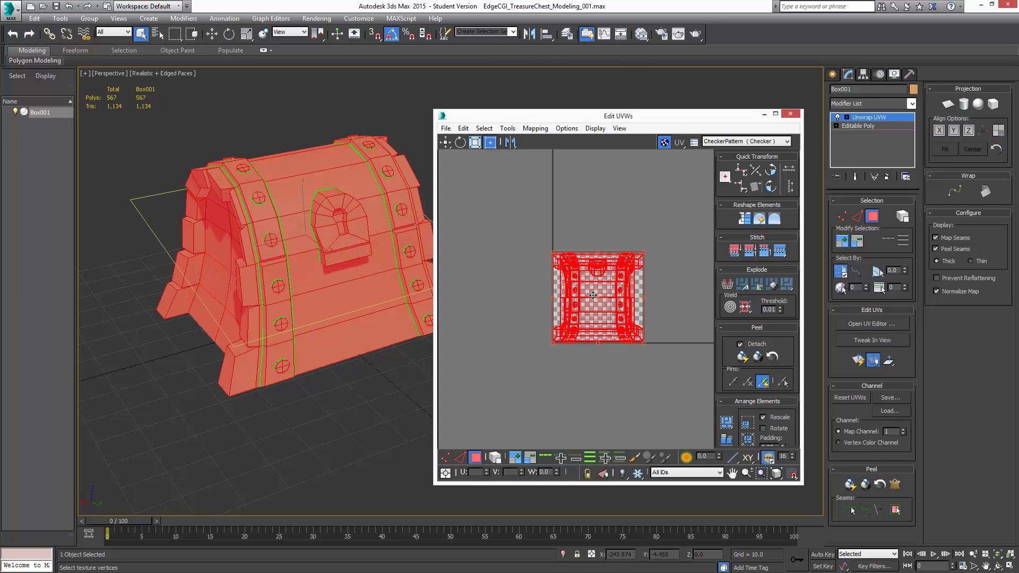
Move the planar-mapped UVs to the left of the checker square and enlarge the UV editor window.
drag(593, 295, 478, 296)
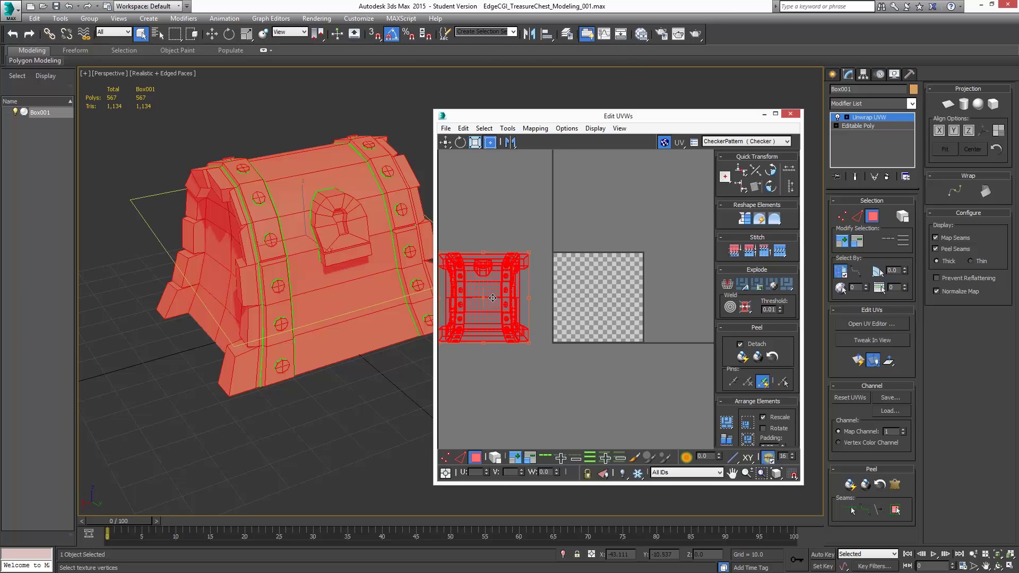
middle_drag(490, 315, 523, 307)
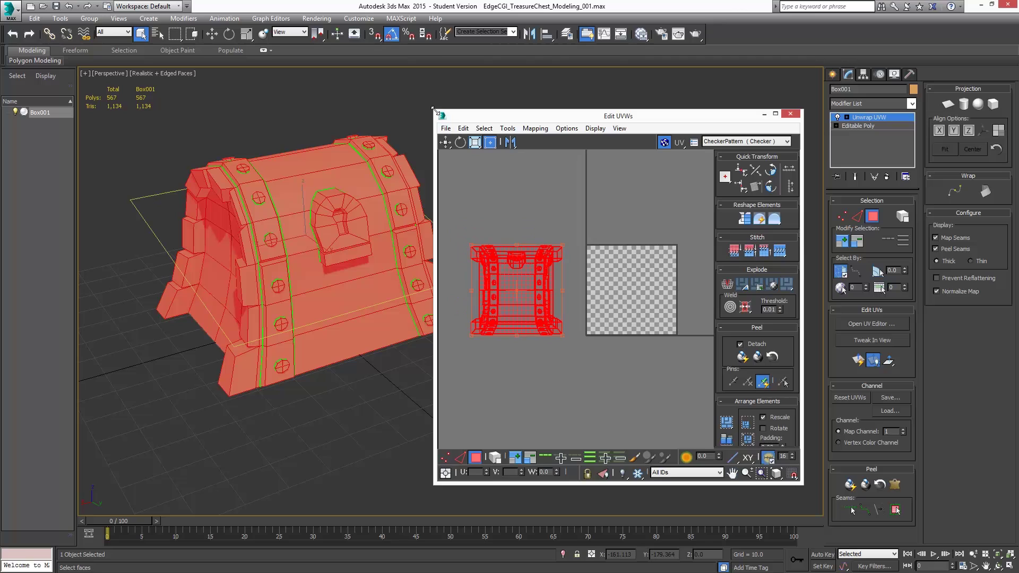
drag(433, 110, 369, 76)
middle_drag(310, 259, 243, 274)
Using element selection, move the chest body's UVs below the others and spread the two metal bands outward to either side.
click(496, 262)
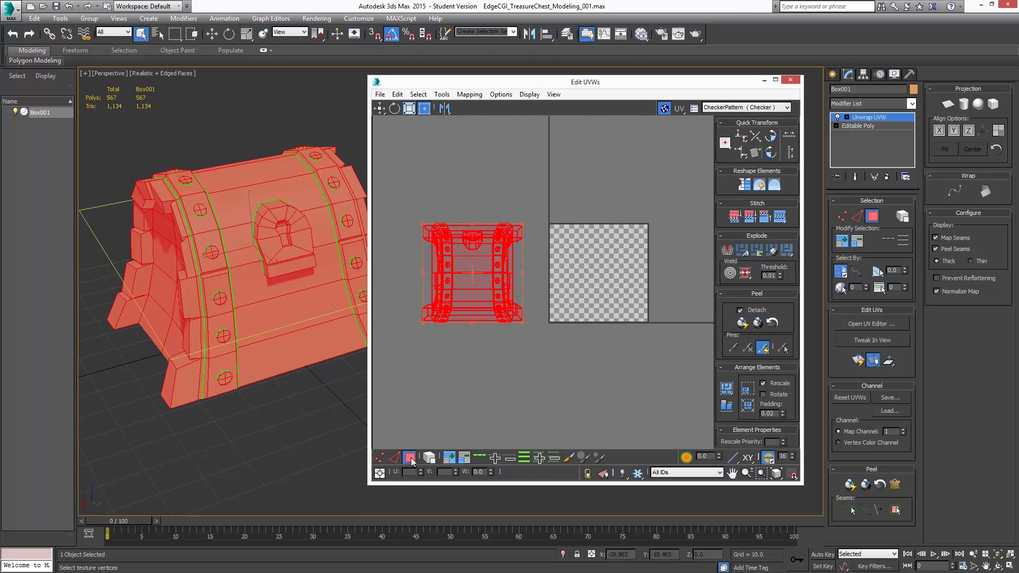
click(431, 460)
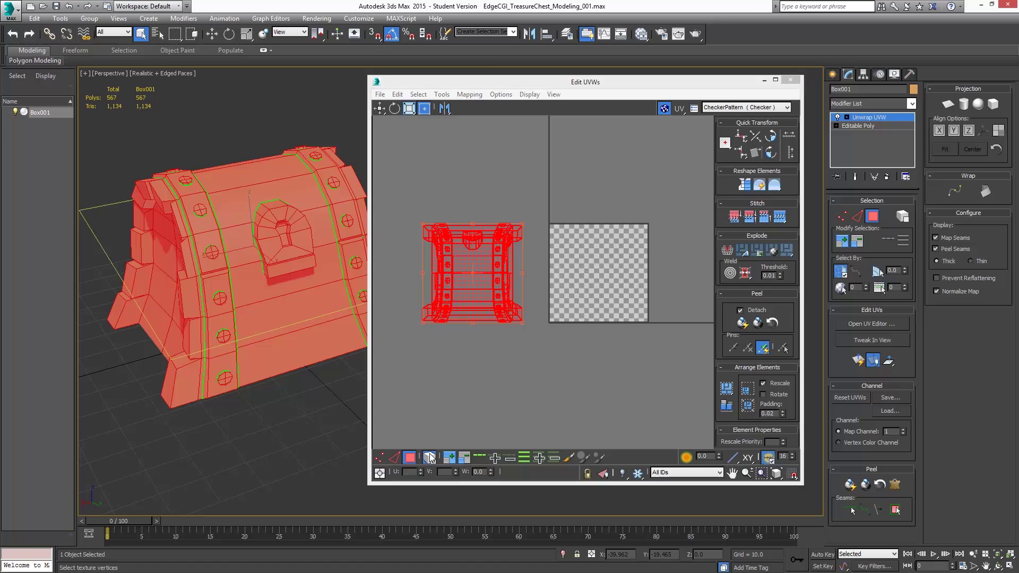
click(509, 336)
drag(475, 310, 474, 412)
drag(447, 275, 416, 276)
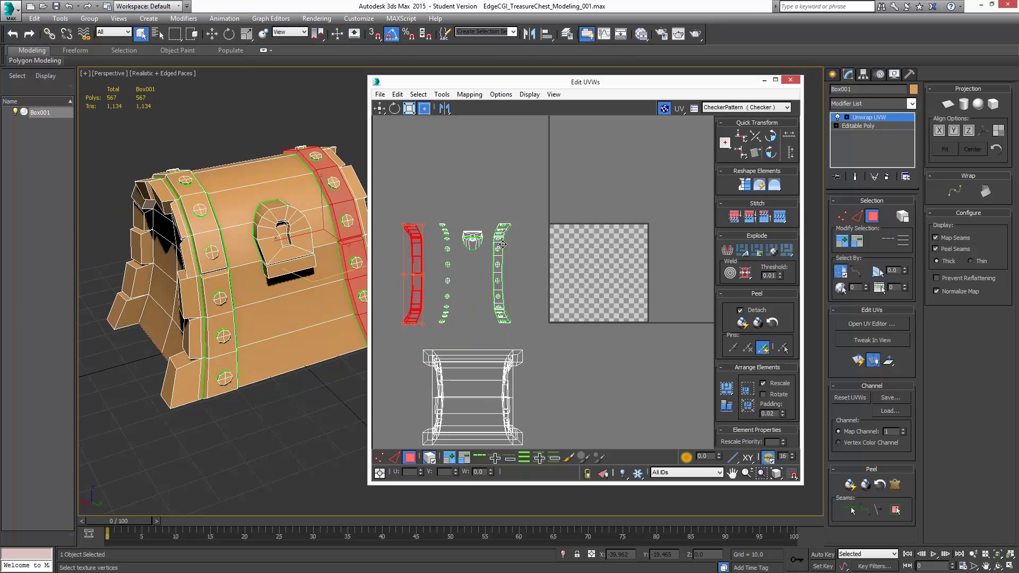
drag(502, 244, 532, 246)
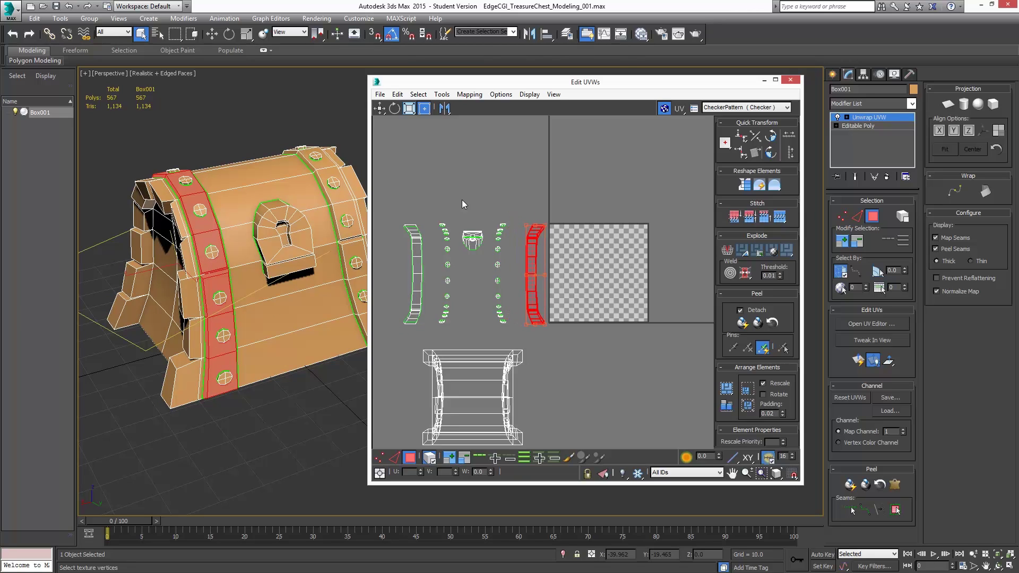
Move the lock's lower plate UVs above the rest of the lock and select the remaining lock element.
click(473, 233)
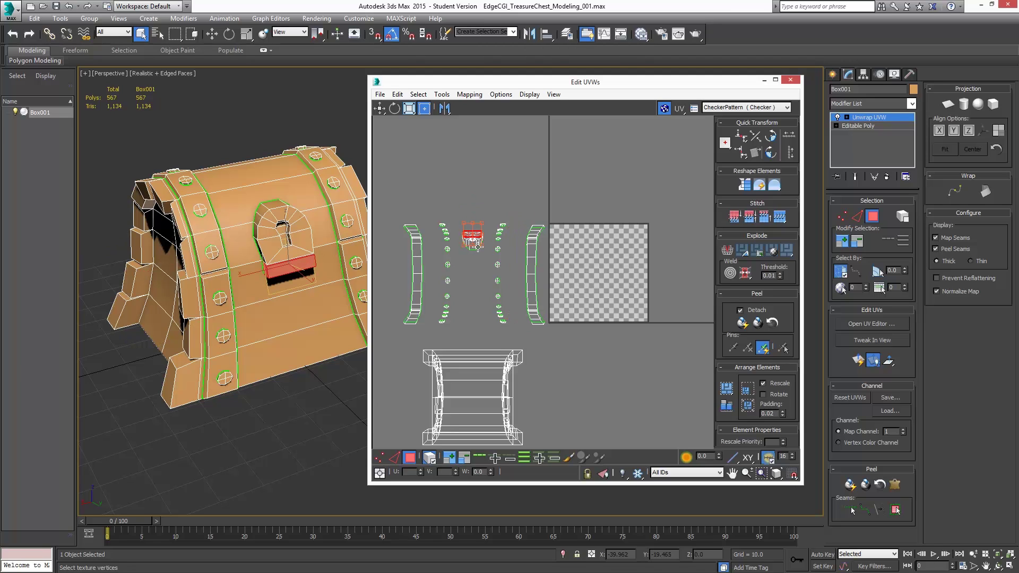
scroll(474, 235, up, 10)
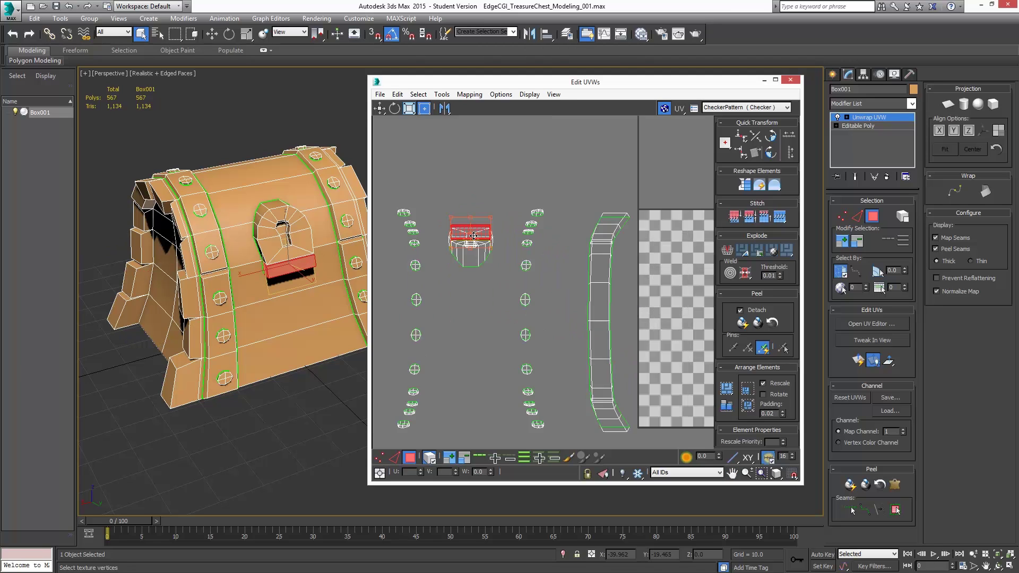
drag(490, 199, 494, 95)
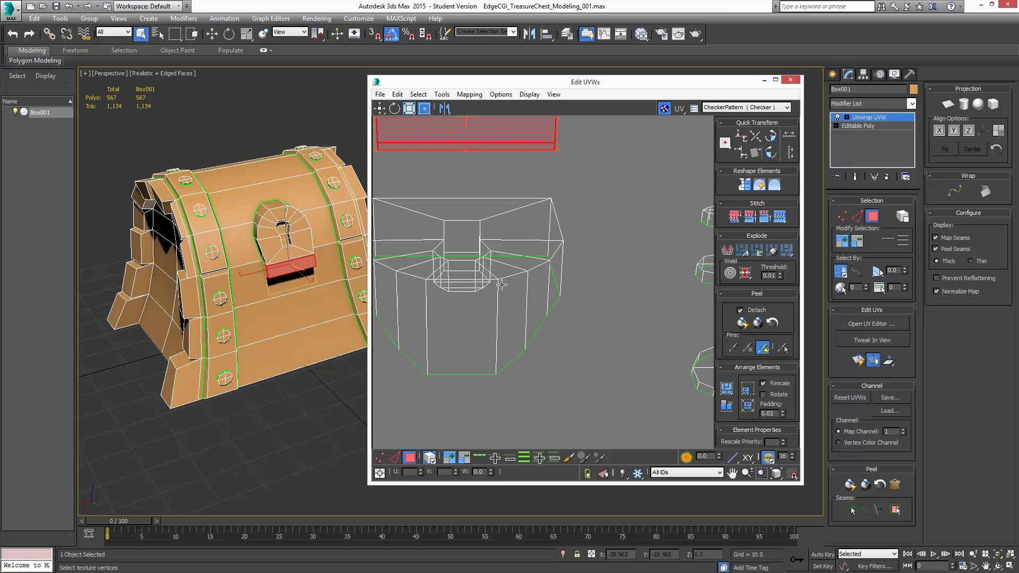
click(514, 273)
scroll(514, 270, down, 7)
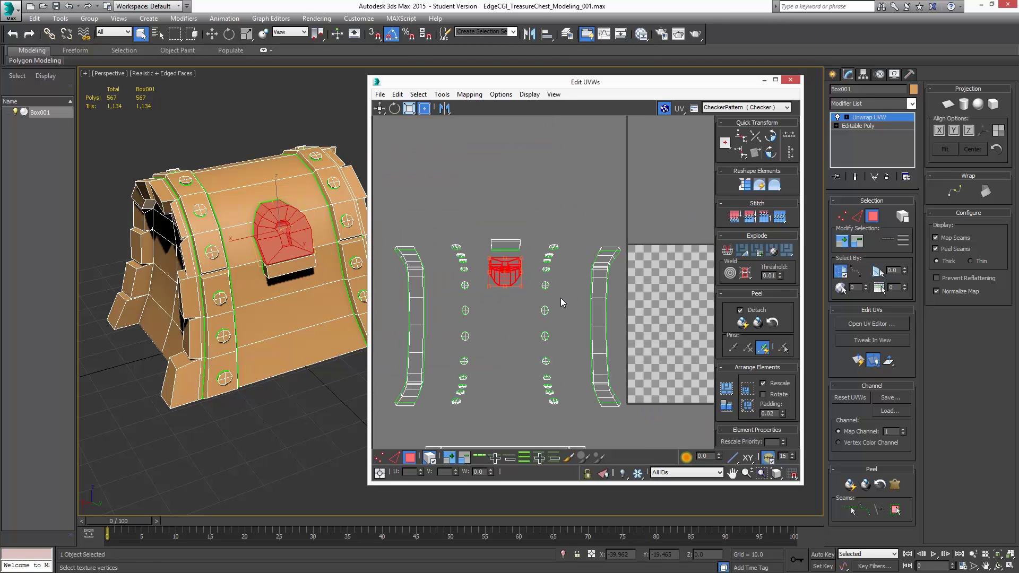
middle_drag(560, 296, 532, 241)
scroll(532, 241, down, 1)
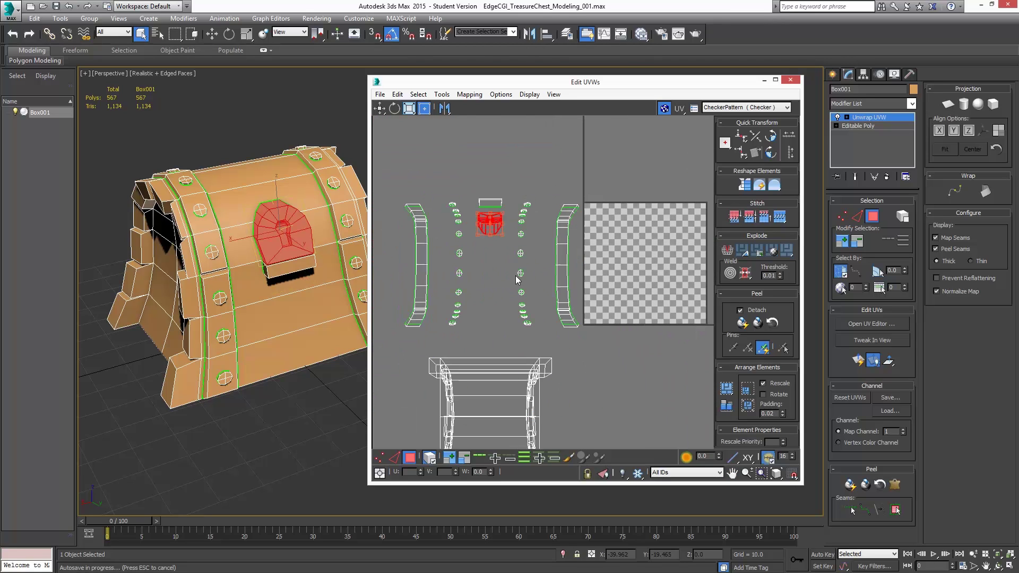
Turn off element selection and select the central strip of the chest body's faces in the UV layout.
scroll(517, 280, down, 2)
middle_drag(518, 352, 529, 232)
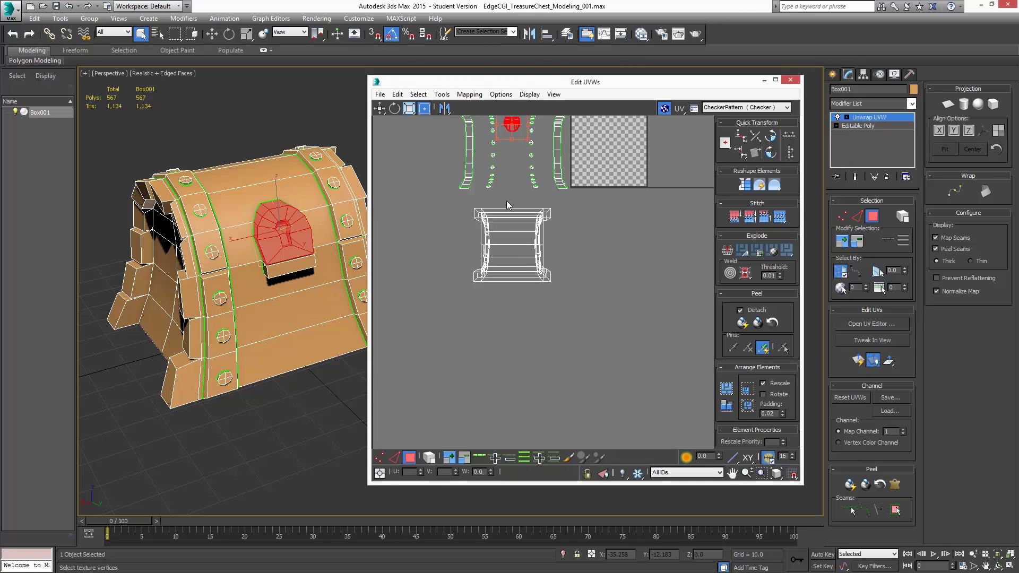
drag(515, 311, 515, 310)
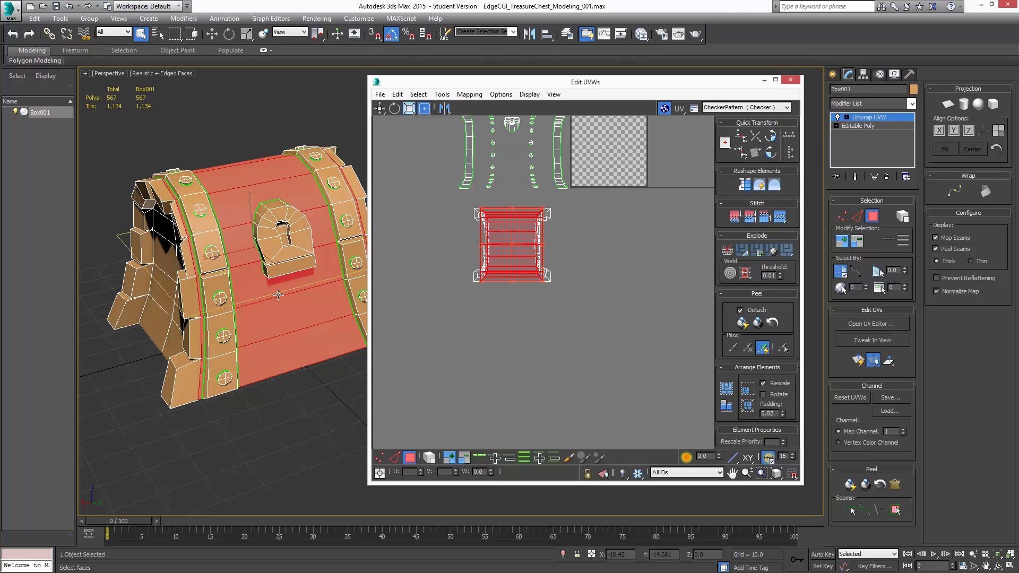
Remove the chest's underside faces from the selection, keeping the outer shell faces between the metal bands.
alt+middle_drag(230, 297, 241, 227)
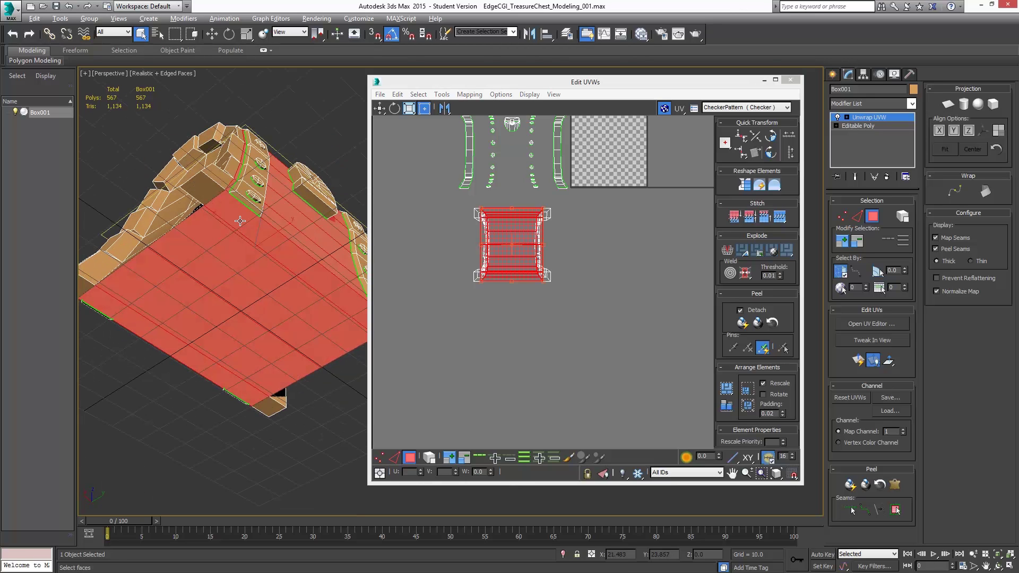
alt+click(241, 227)
alt+click(183, 250)
alt+click(171, 278)
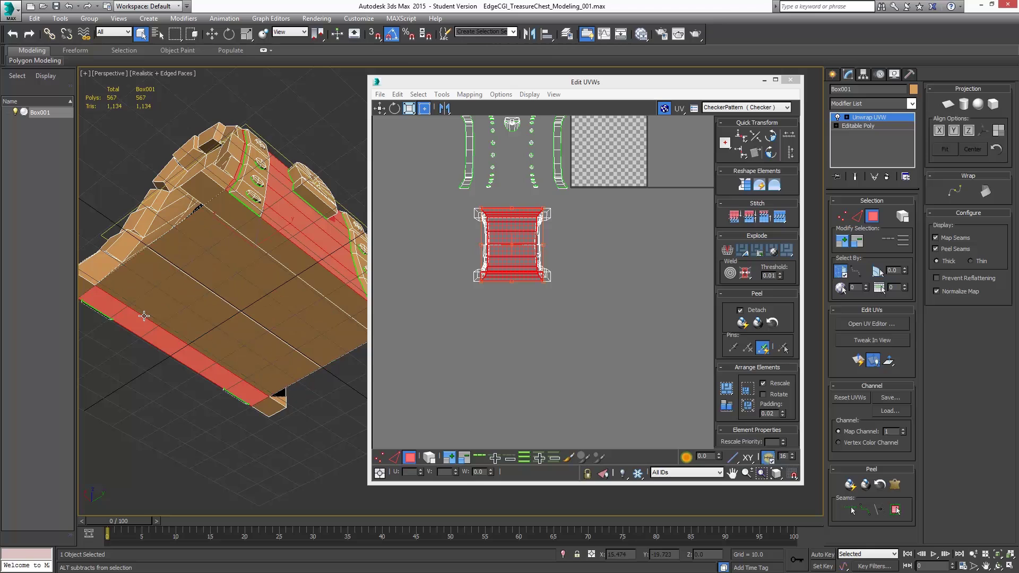
alt+click(137, 325)
alt+middle_drag(165, 262, 282, 332)
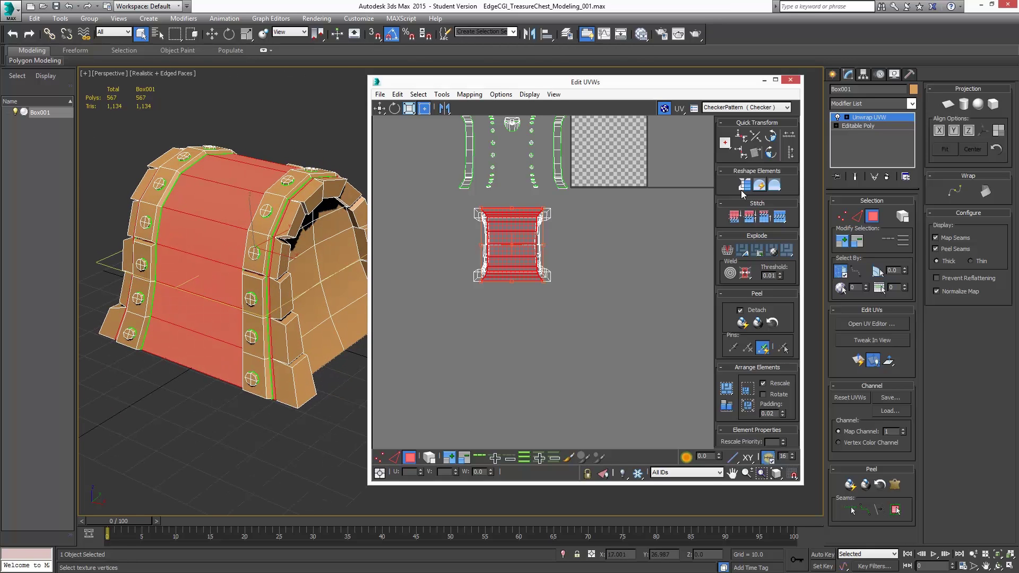
Try to grow the face selection outward from the chest's outer shell.
click(449, 457)
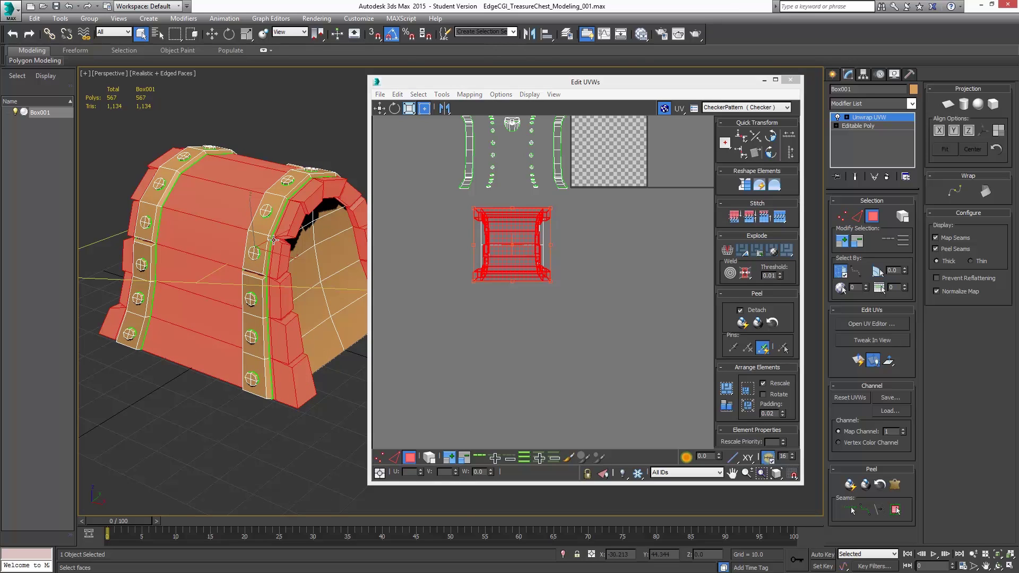
mouse_move(290, 254)
alt+middle_down()
mouse_move(240, 240)
mouse_move(247, 234)
mouse_move(232, 225)
mouse_move(300, 245)
mouse_move(271, 250)
alt+middle_up()
click(234, 325)
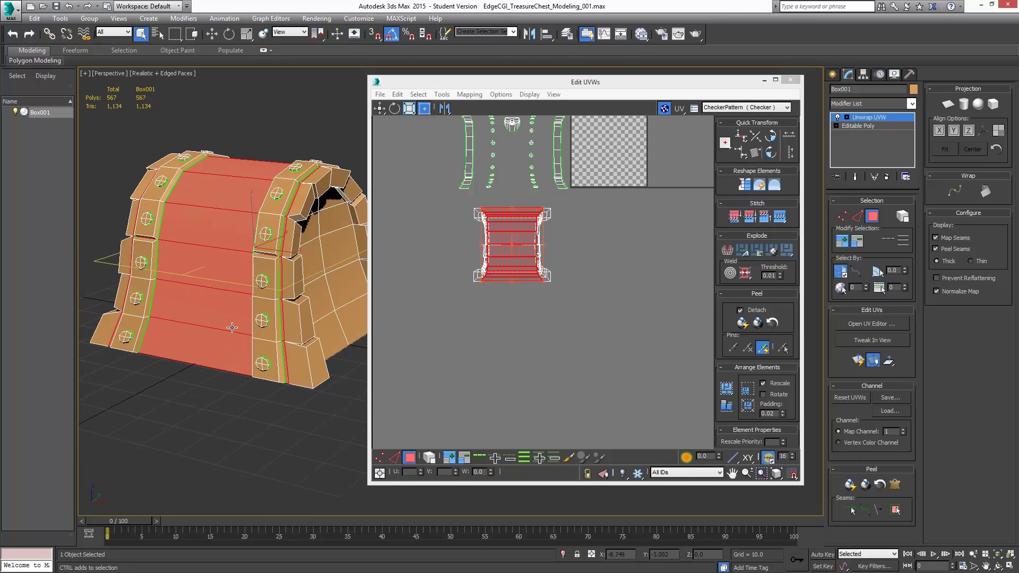
Add the outer plank faces beyond the metal band to the selection at one end of the chest, along both its back and front.
ctrl+click(291, 361)
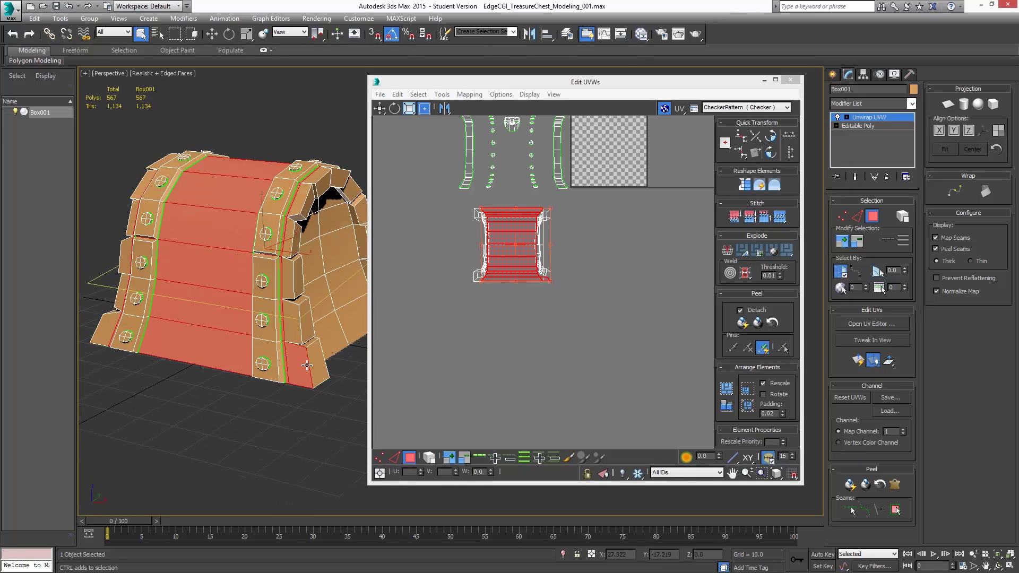
ctrl+click(292, 321)
ctrl+click(291, 277)
ctrl+click(291, 236)
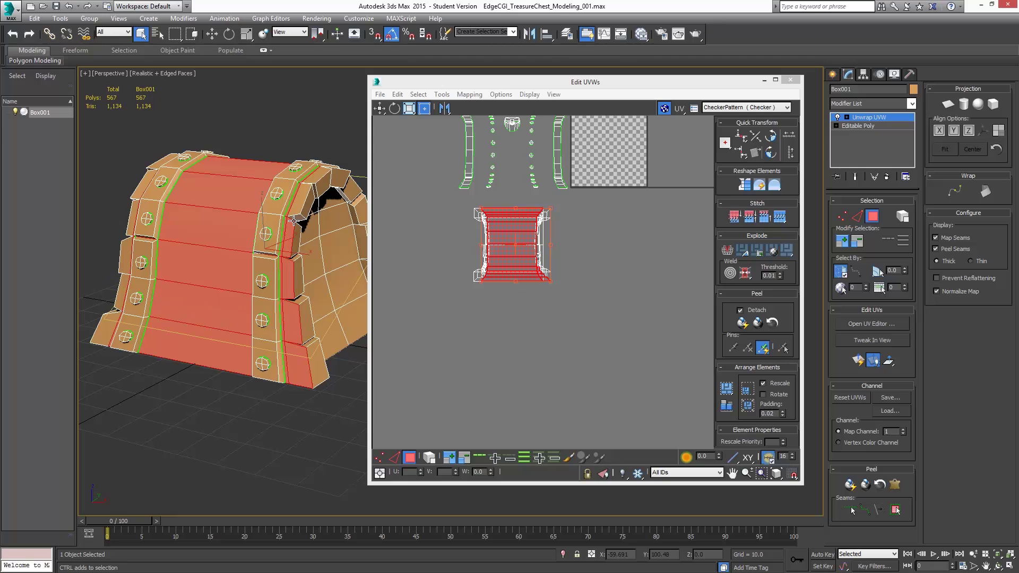
alt+middle_drag(317, 179, 172, 209)
ctrl+click(194, 207)
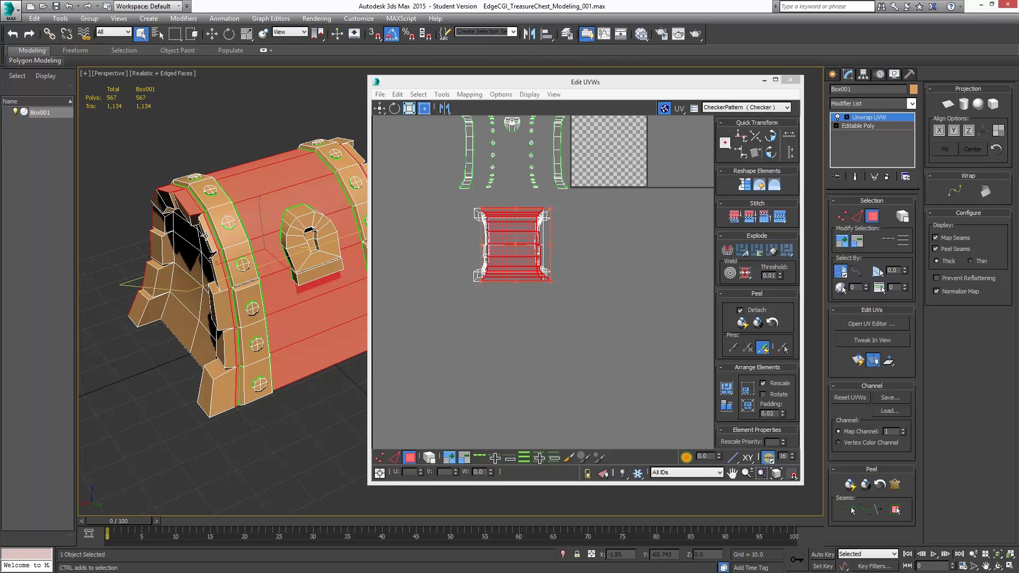
ctrl+click(218, 273)
ctrl+click(223, 316)
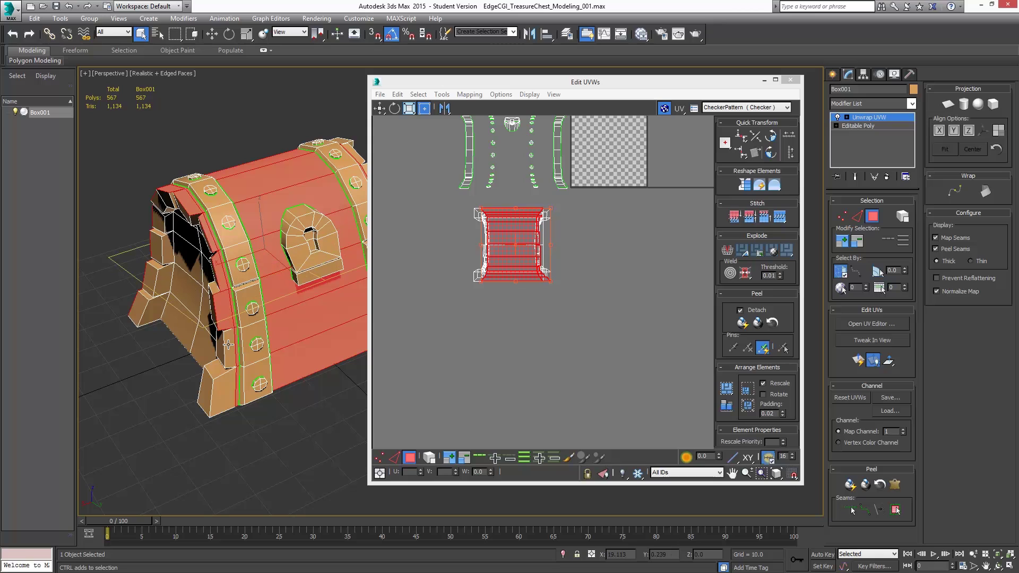
ctrl+click(228, 351)
ctrl+click(237, 382)
Add the outer plank faces beyond the band at the chest's opposite end, from the front bottom corner up towards the lid.
alt+middle_drag(236, 382, 253, 359)
ctrl+click(262, 360)
ctrl+click(253, 320)
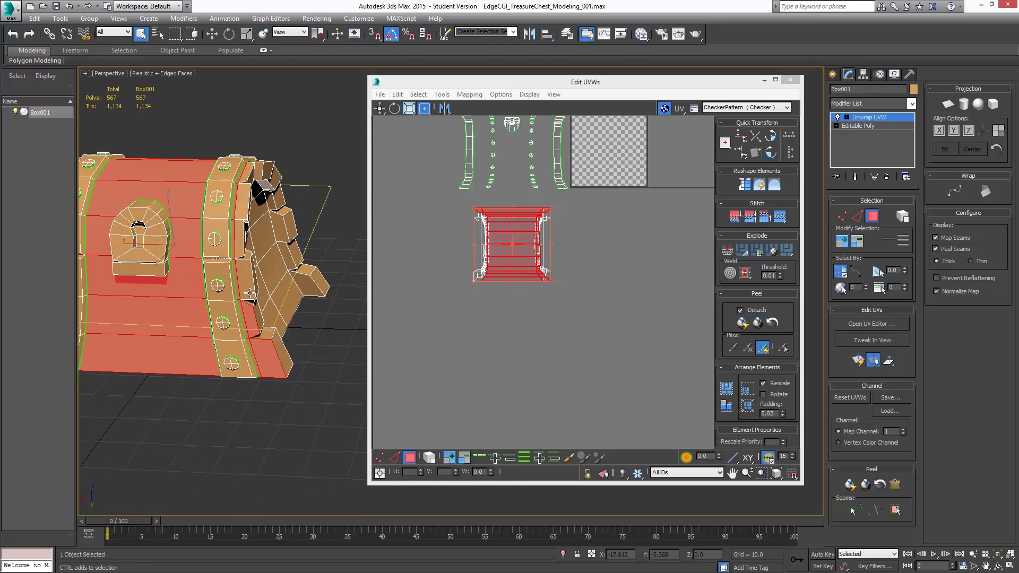
ctrl+click(247, 284)
ctrl+click(238, 238)
ctrl+click(245, 206)
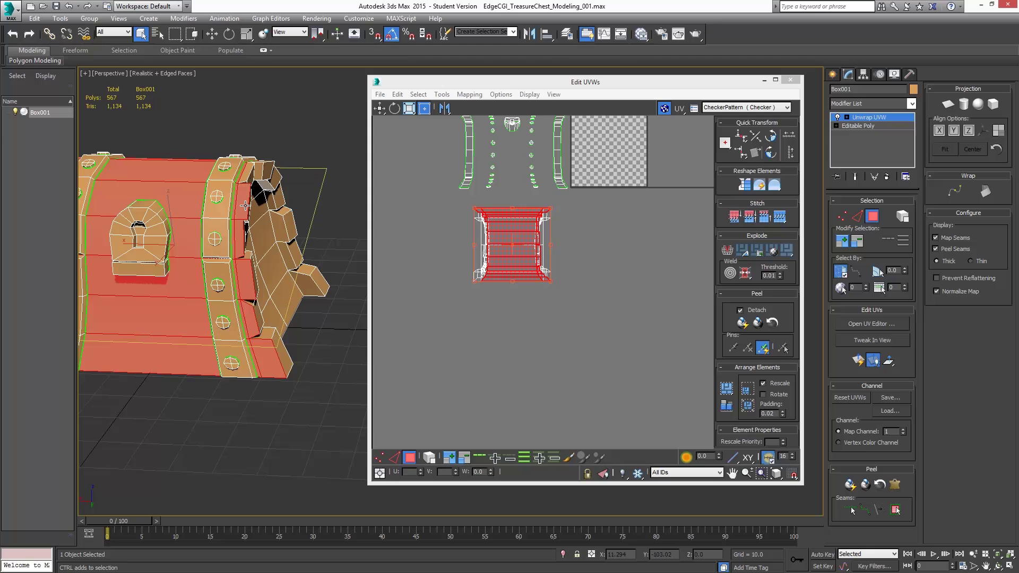
ctrl+click(247, 169)
Add the remaining outer plank faces at that end, over the lid and down the back to the bottom corner.
alt+middle_drag(247, 170, 125, 251)
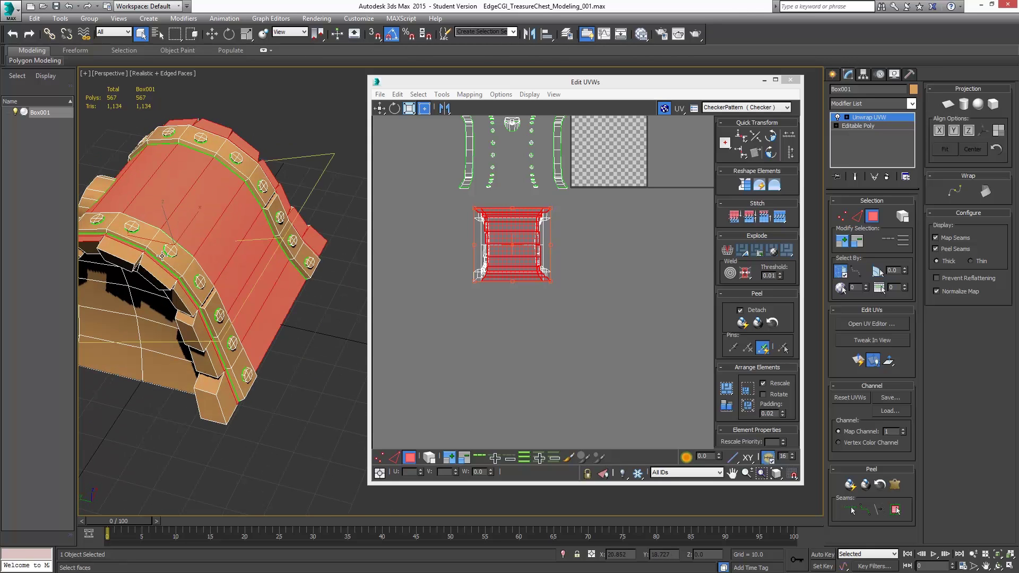
ctrl+click(124, 251)
ctrl+click(154, 270)
ctrl+click(185, 299)
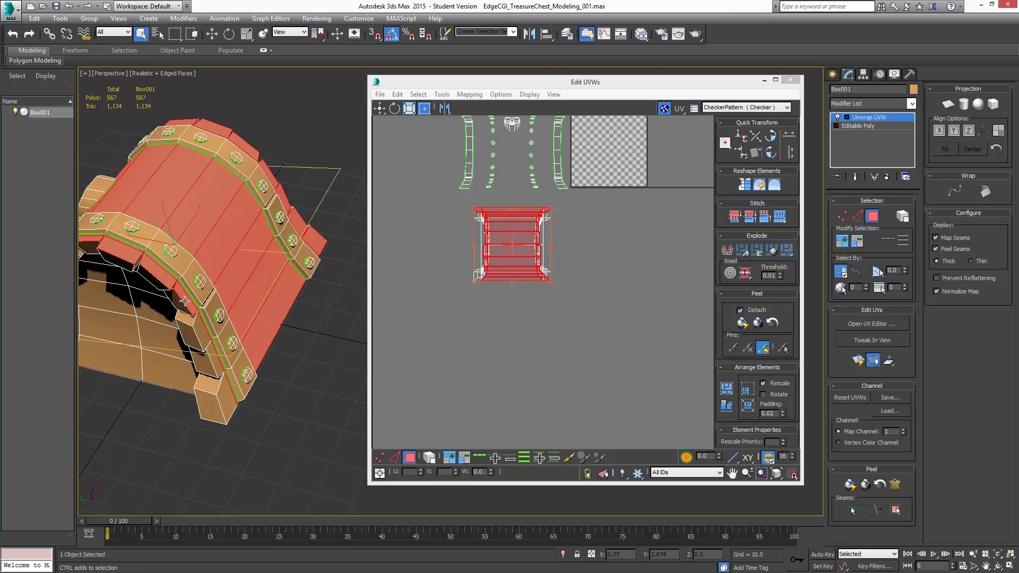
ctrl+click(203, 336)
ctrl+click(214, 359)
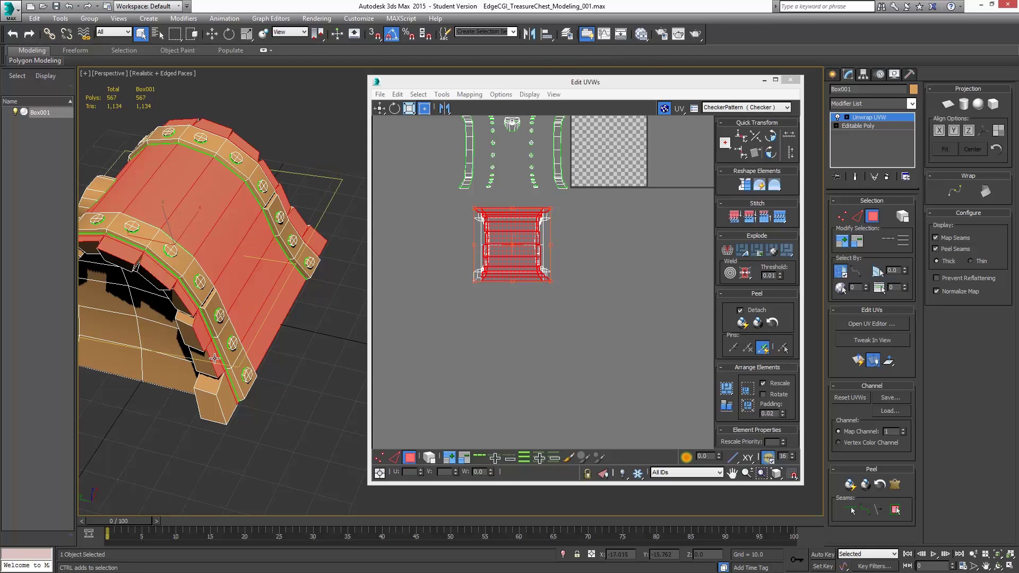
ctrl+click(227, 391)
Break the selected outer shell off, place its UVs to the right of the remaining body UVs, and clear the selection.
right_click(501, 240)
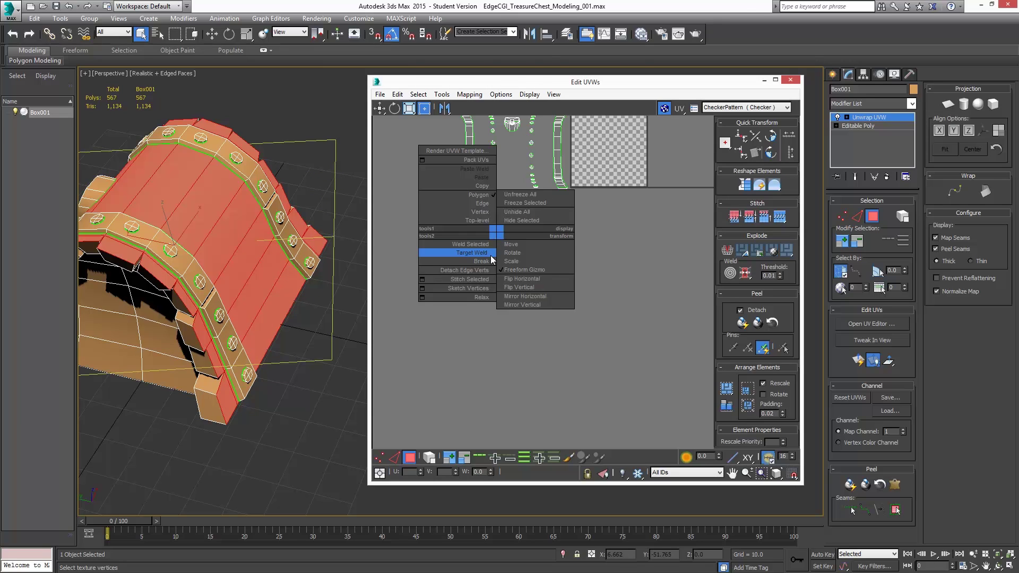
click(487, 261)
drag(511, 232, 628, 233)
click(585, 319)
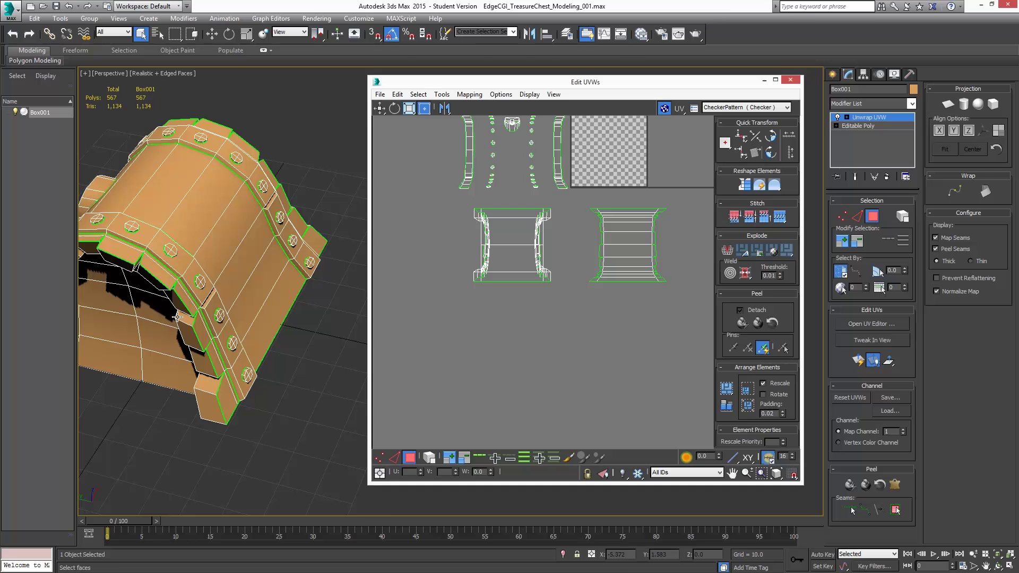
Select all the faces on the underside of the chest, including the strips along the front and back edges.
alt+middle_drag(267, 287, 223, 305)
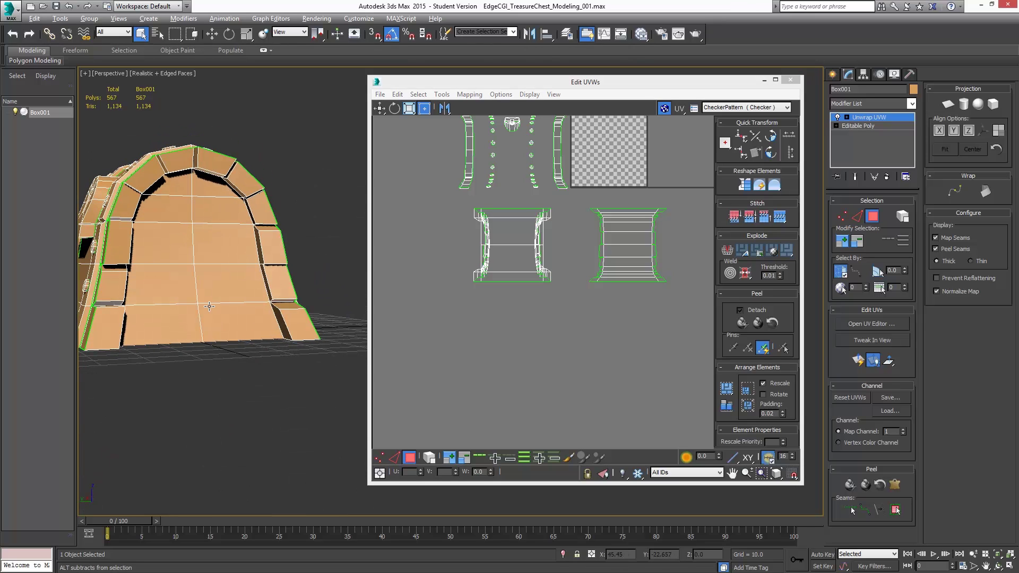
alt+middle_drag(209, 307, 241, 234)
click(133, 184)
ctrl+click(119, 222)
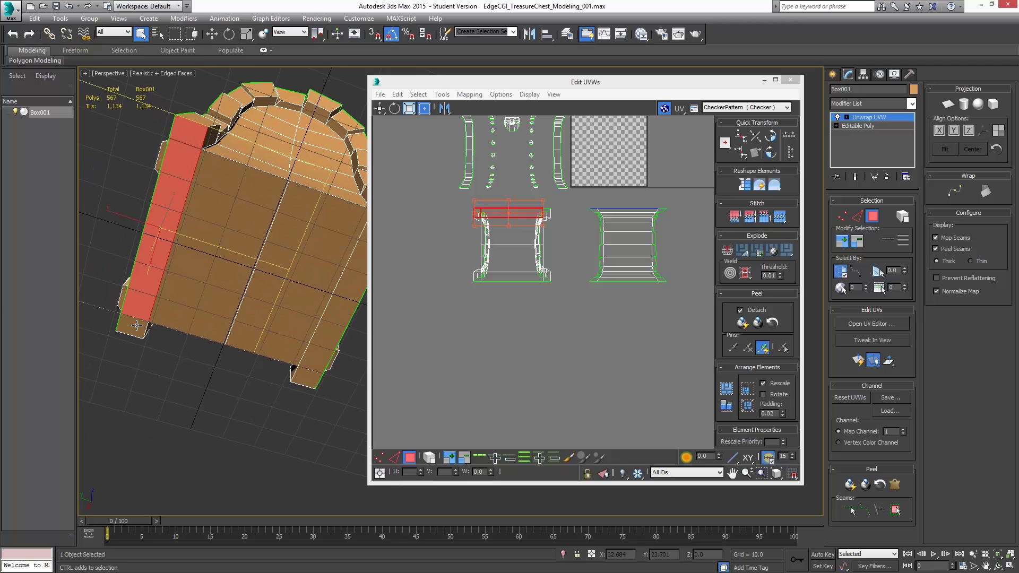
shift+click(194, 306)
shift+click(296, 215)
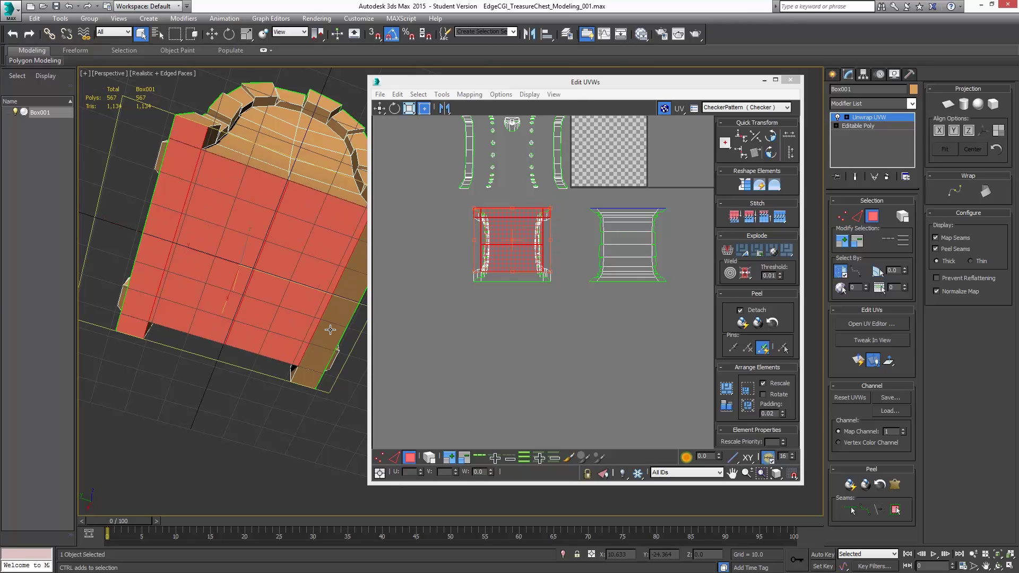
alt+middle_drag(330, 330, 273, 250)
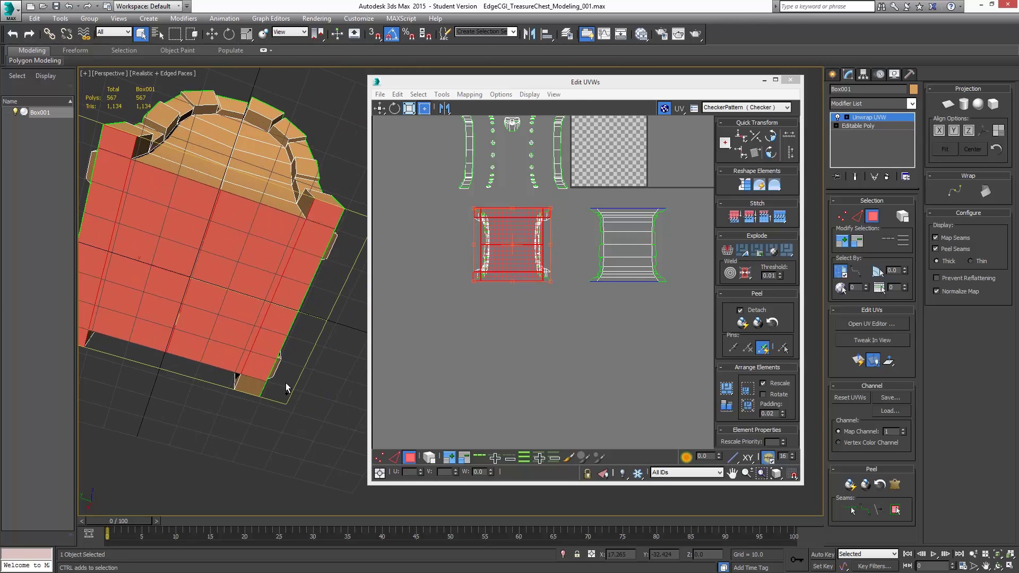
Break the underside faces off and move their UVs straight down below the remaining body UVs.
right_click(527, 232)
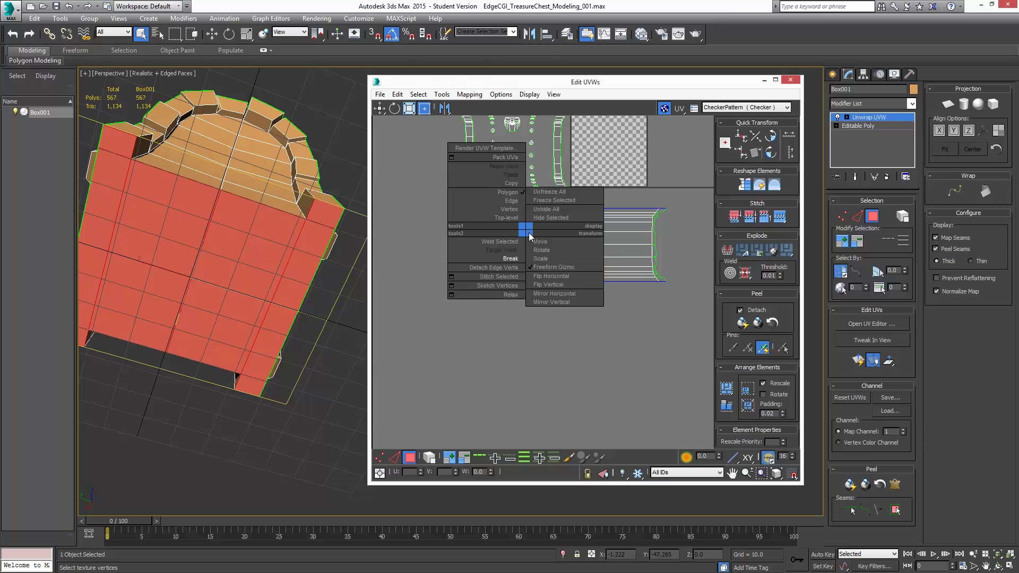
click(511, 258)
drag(515, 236, 515, 335)
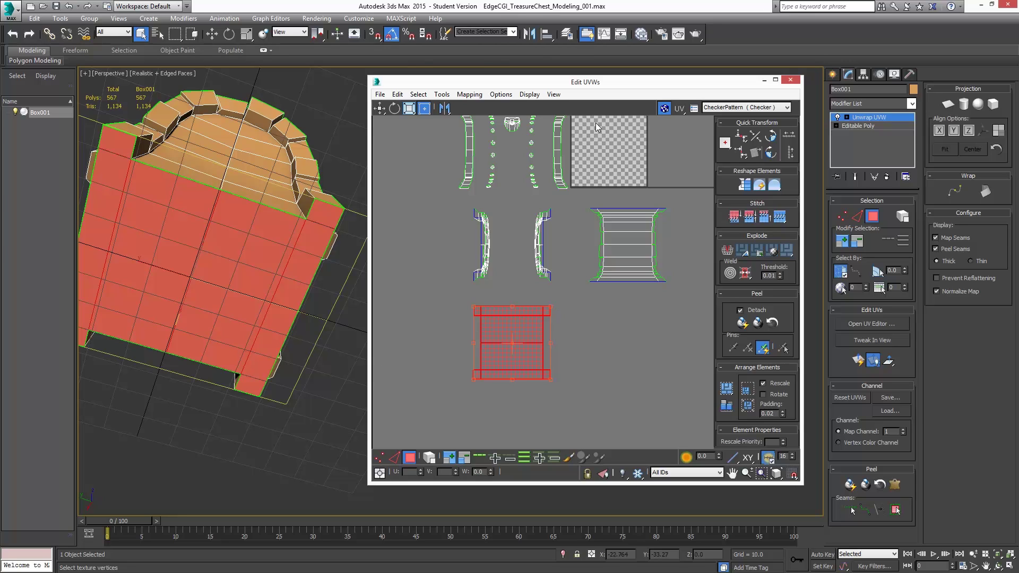
Flip the detached underside UVs horizontally.
middle_drag(583, 182, 561, 205)
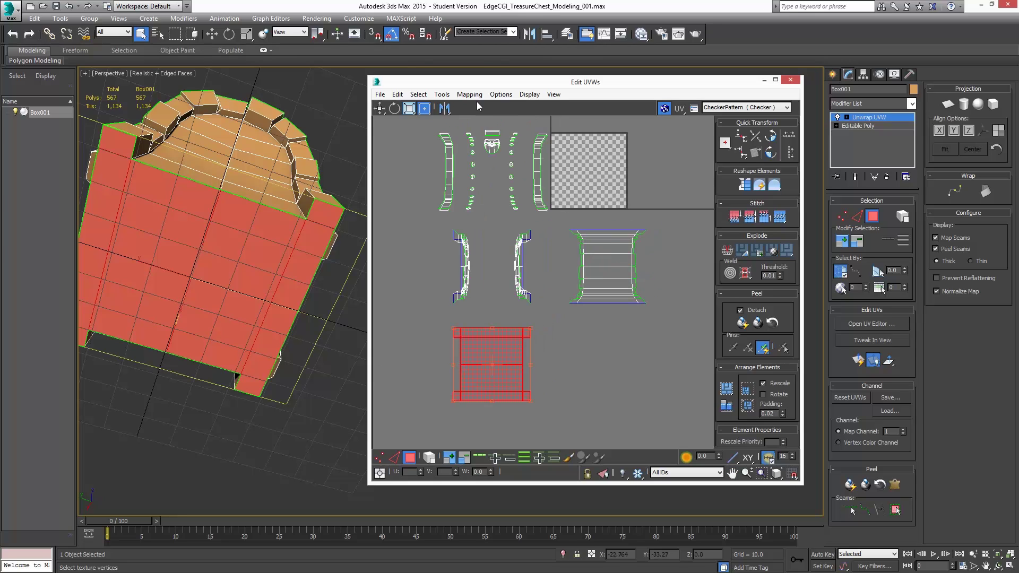
click(470, 94)
mouse_move(449, 98)
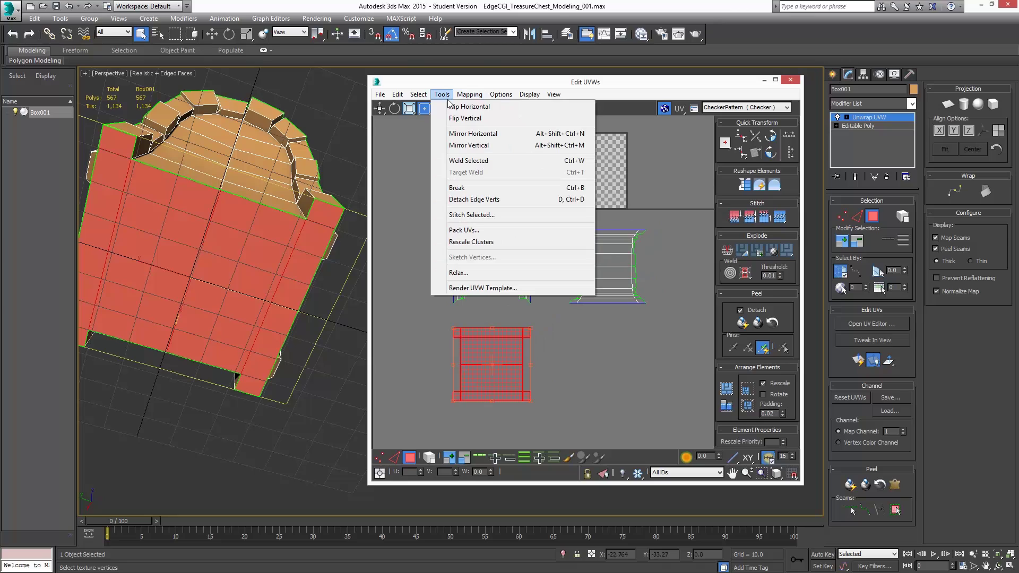
click(466, 108)
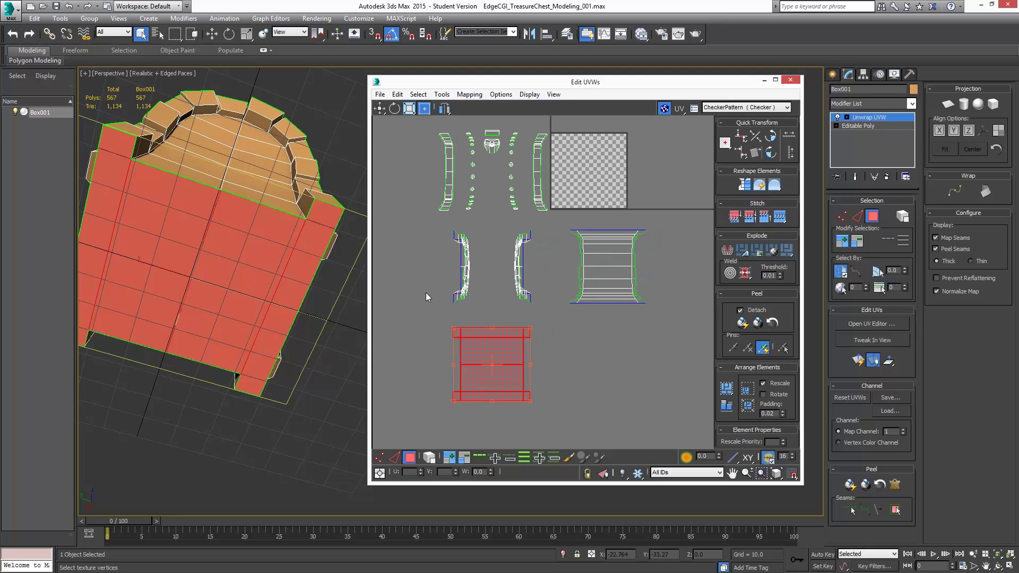
Select all the recessed panel faces inside the arch at one end of the chest, from the bottom row to the top.
alt+middle_drag(277, 211, 279, 297)
click(254, 306)
ctrl+click(191, 305)
ctrl+click(210, 258)
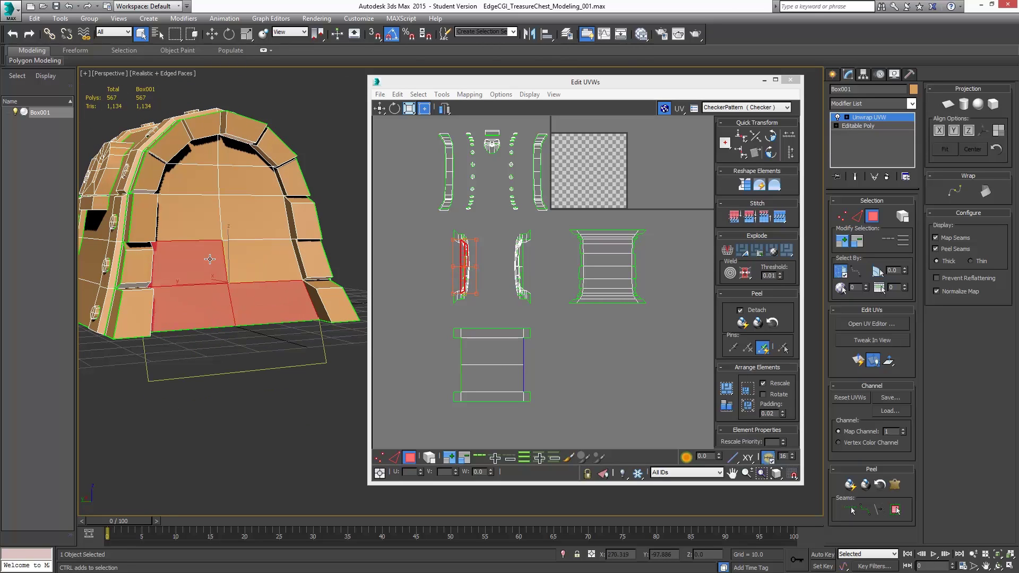
ctrl+click(260, 260)
ctrl+click(236, 223)
ctrl+click(202, 215)
ctrl+click(226, 186)
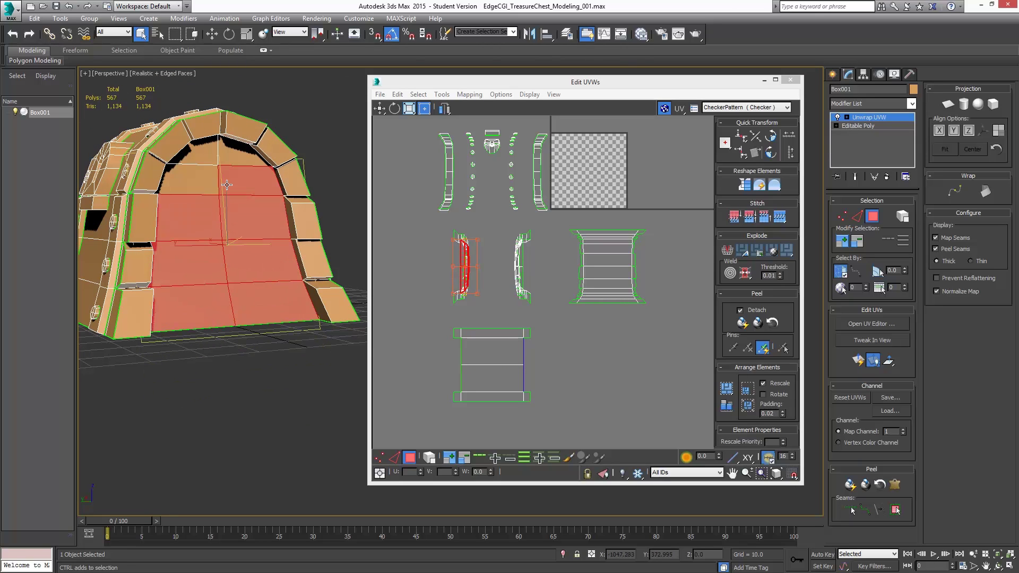
ctrl+click(210, 184)
ctrl+click(226, 155)
ctrl+click(207, 154)
Add all the recessed panel faces inside the arch at the chest's opposite end to the selection.
alt+middle_drag(207, 154, 249, 319)
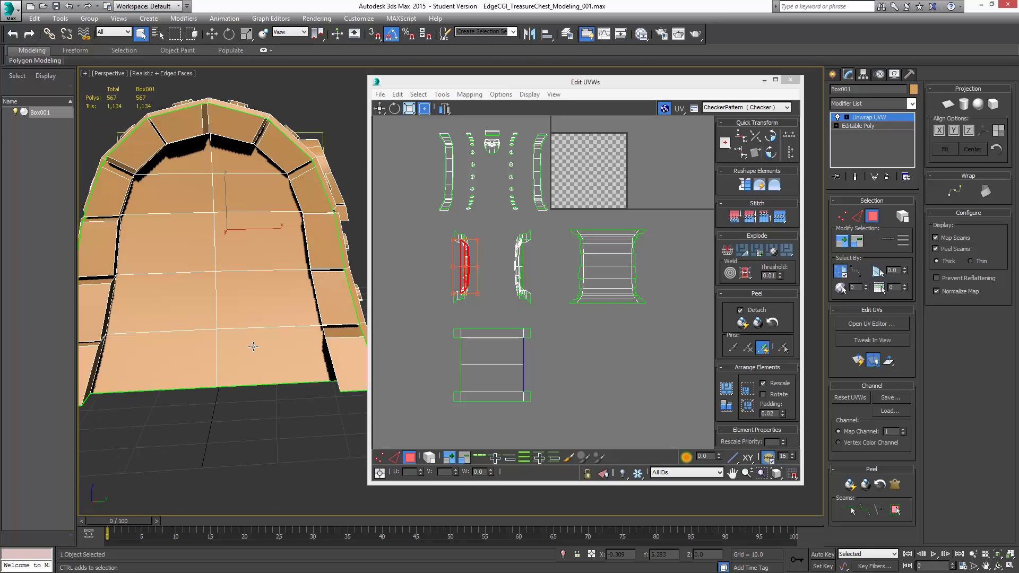
click(276, 356)
ctrl+click(193, 352)
ctrl+click(228, 301)
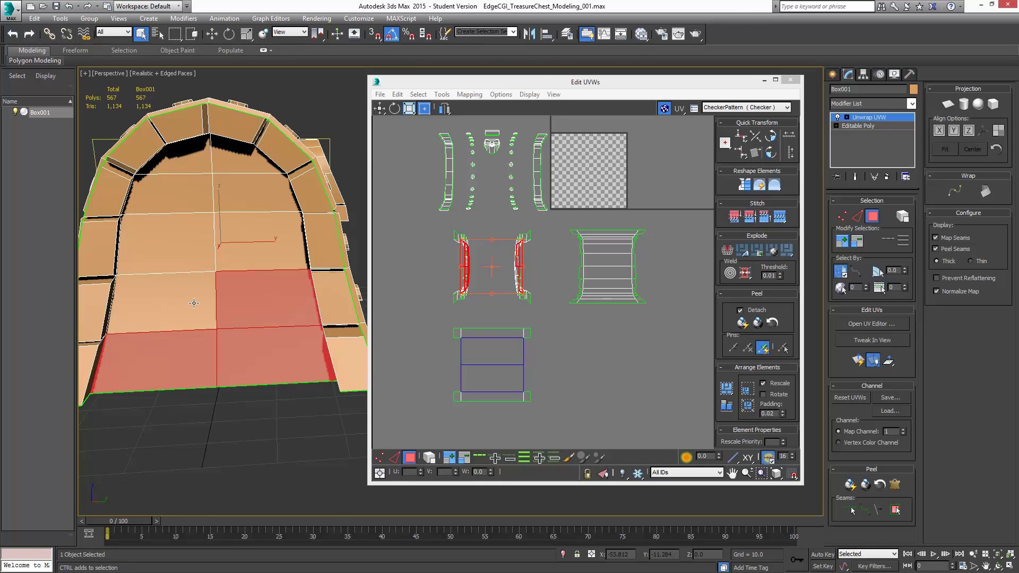
ctrl+click(200, 302)
ctrl+click(234, 246)
ctrl+click(190, 245)
ctrl+click(222, 194)
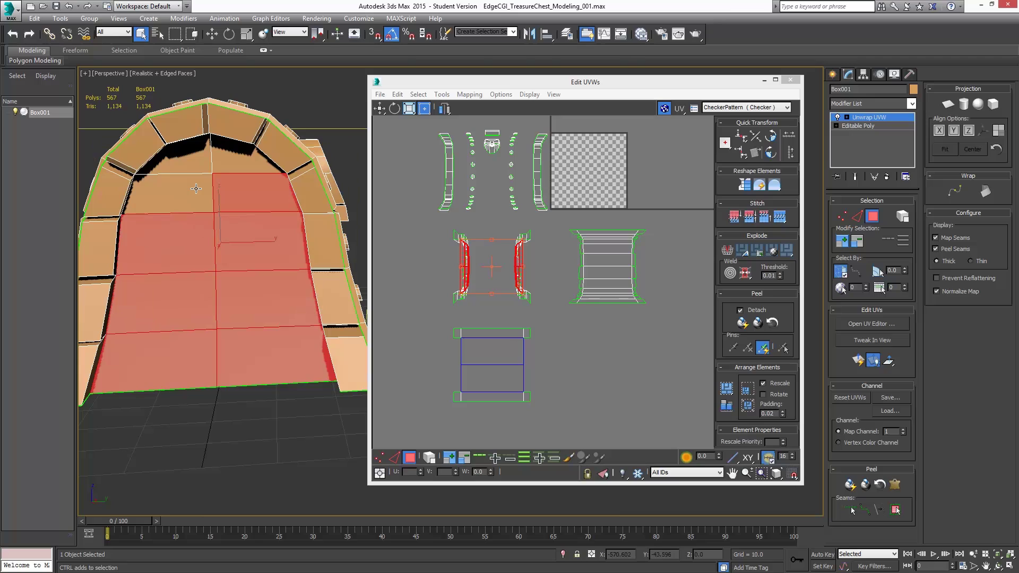
ctrl+click(193, 189)
ctrl+click(215, 162)
ctrl+click(206, 163)
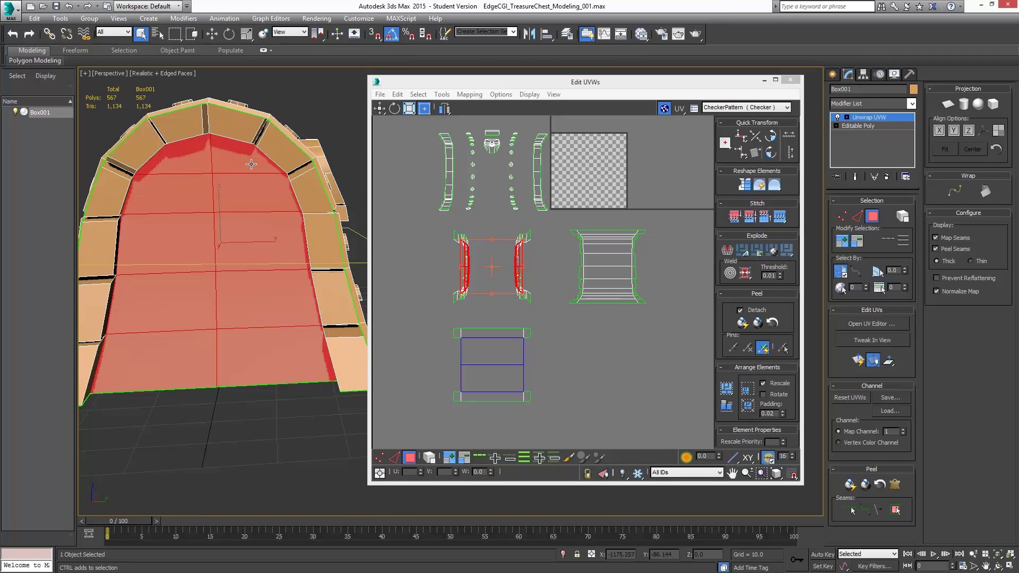
Break the two end panels off and move their UVs horizontally to the left of the remaining body UVs.
right_click(481, 240)
click(465, 278)
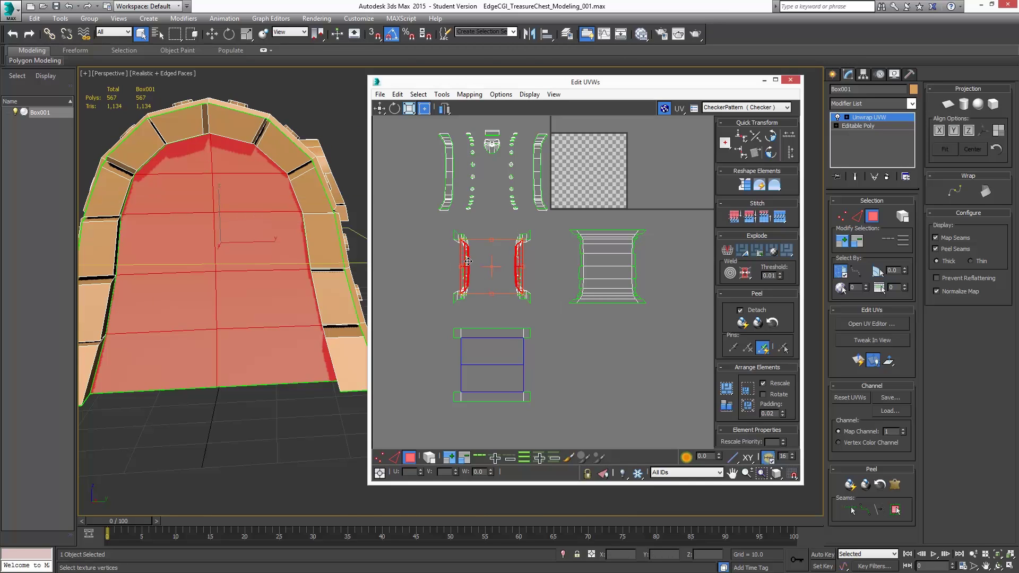
shift+drag(440, 259, 381, 259)
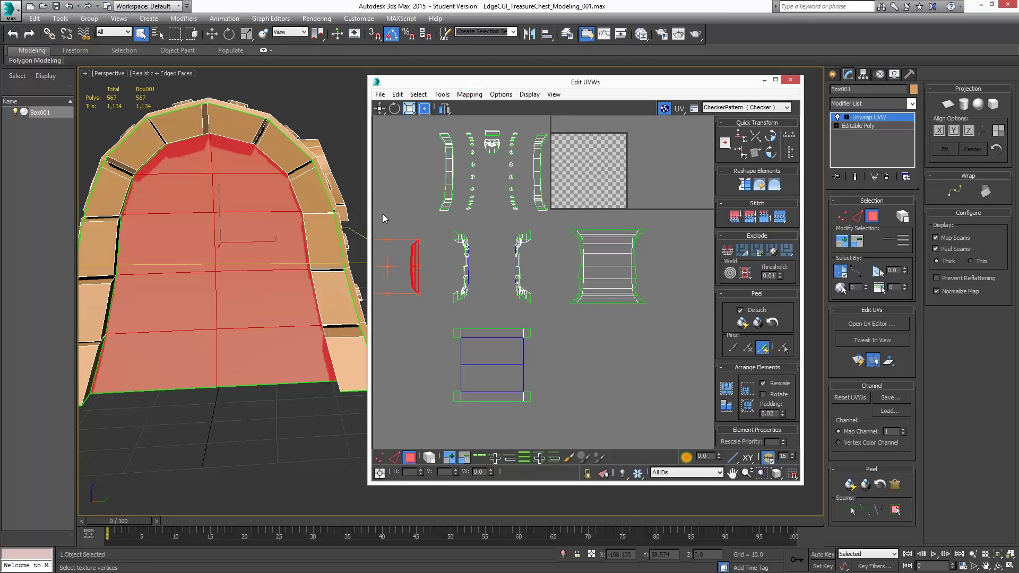
Select the inward-facing rim faces around one end's recess, from one bottom corner up to the top of the arch.
alt+middle_drag(225, 232, 249, 276)
click(287, 310)
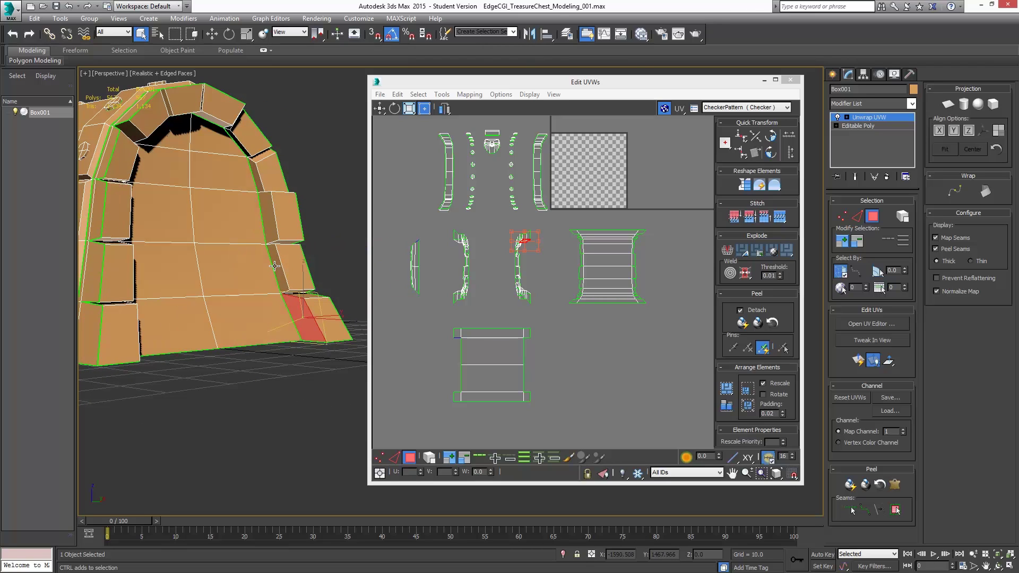
ctrl+click(266, 209)
ctrl+click(256, 178)
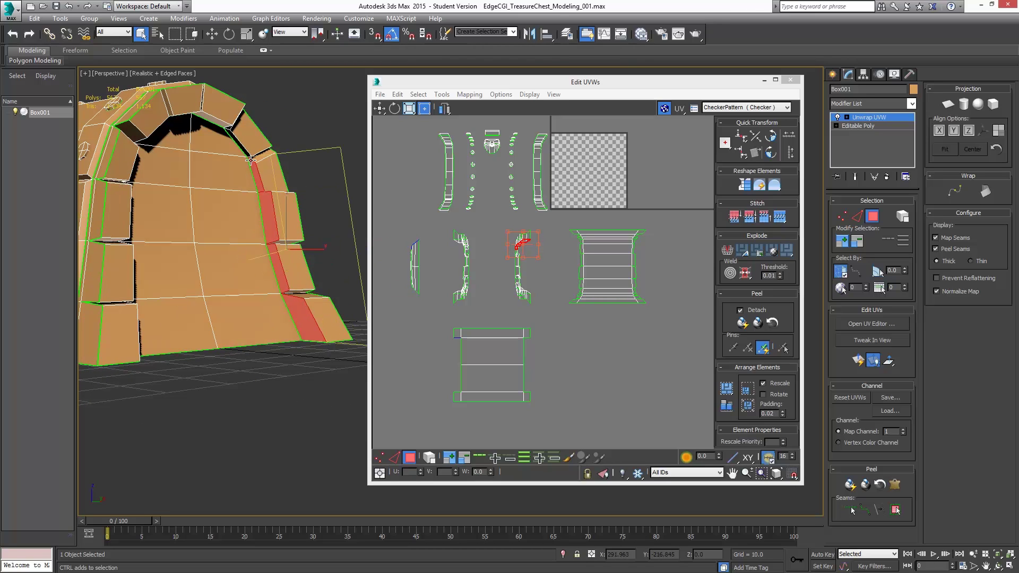
ctrl+click(243, 150)
ctrl+click(215, 123)
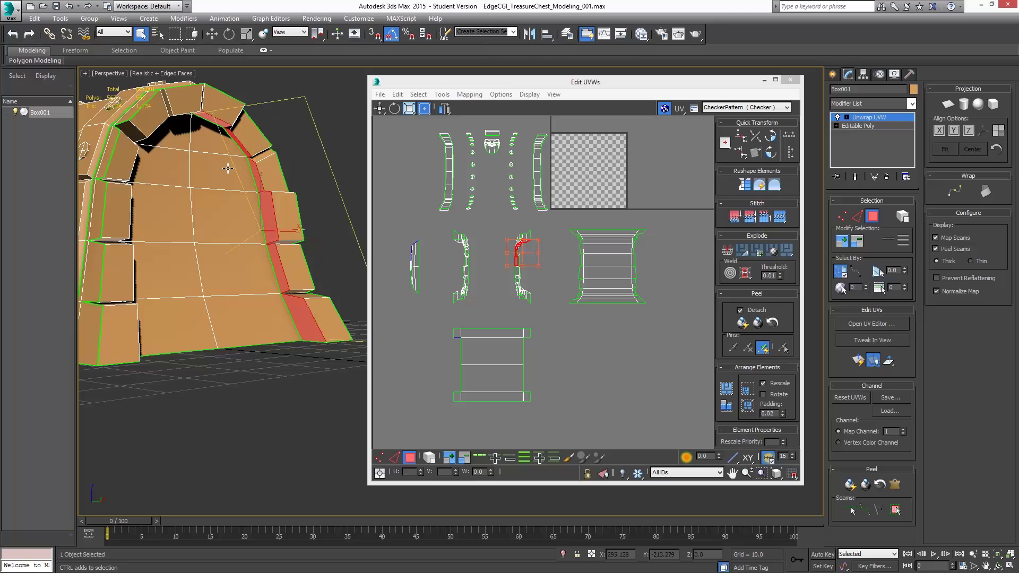
Add the rest of the inward-facing rim faces to the selection, over the arch and down to the other bottom corner.
alt+middle_drag(206, 161, 178, 146)
ctrl+click(192, 147)
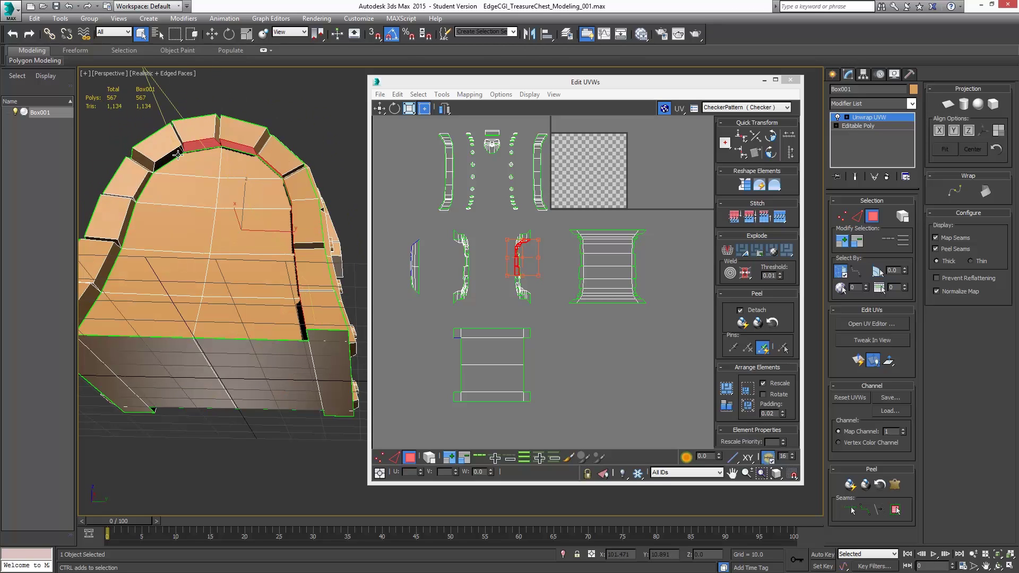
ctrl+click(175, 155)
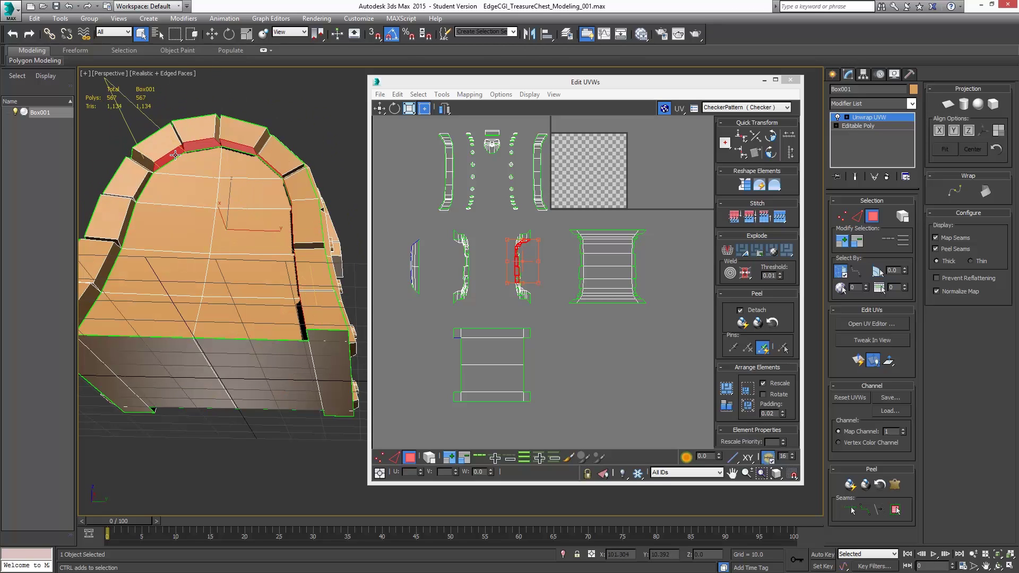
ctrl+click(145, 185)
ctrl+click(128, 227)
alt+middle_drag(165, 240, 247, 220)
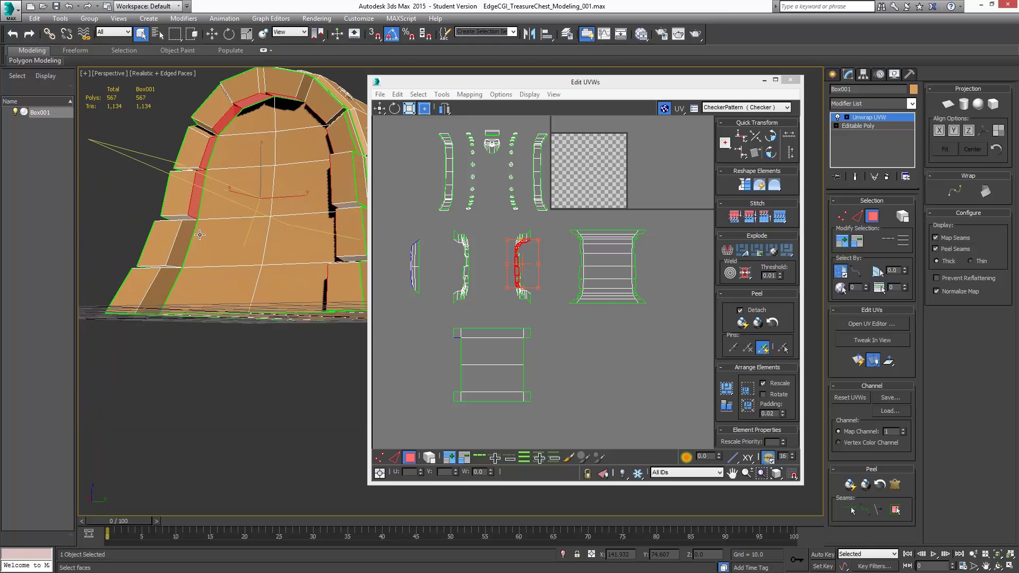
ctrl+click(167, 286)
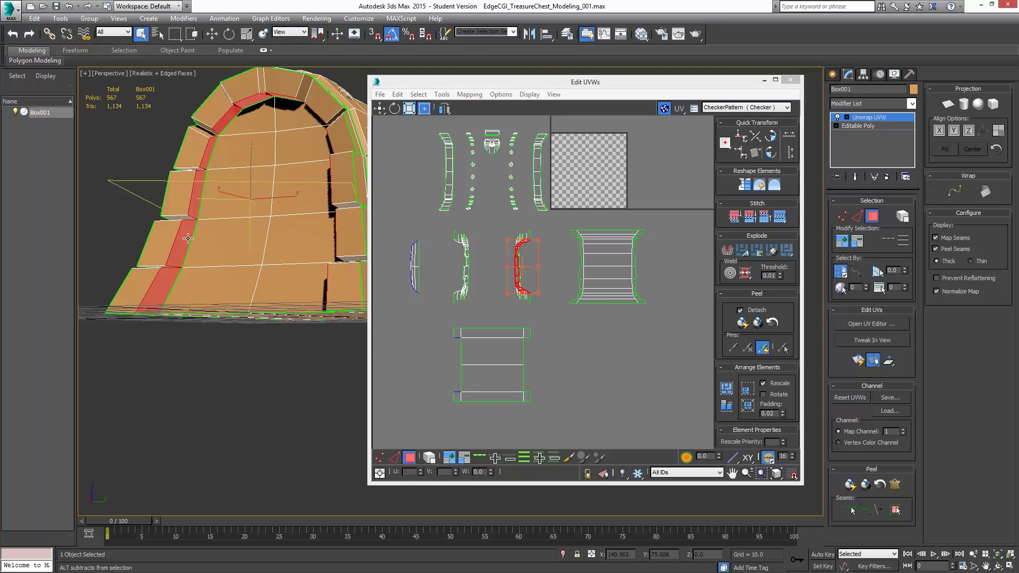
Add the inward-facing rim faces at the chest's opposite end to the selection, from one bottom corner up over the arch's top.
alt+middle_drag(188, 238, 250, 242)
alt+middle_drag(305, 221, 251, 206)
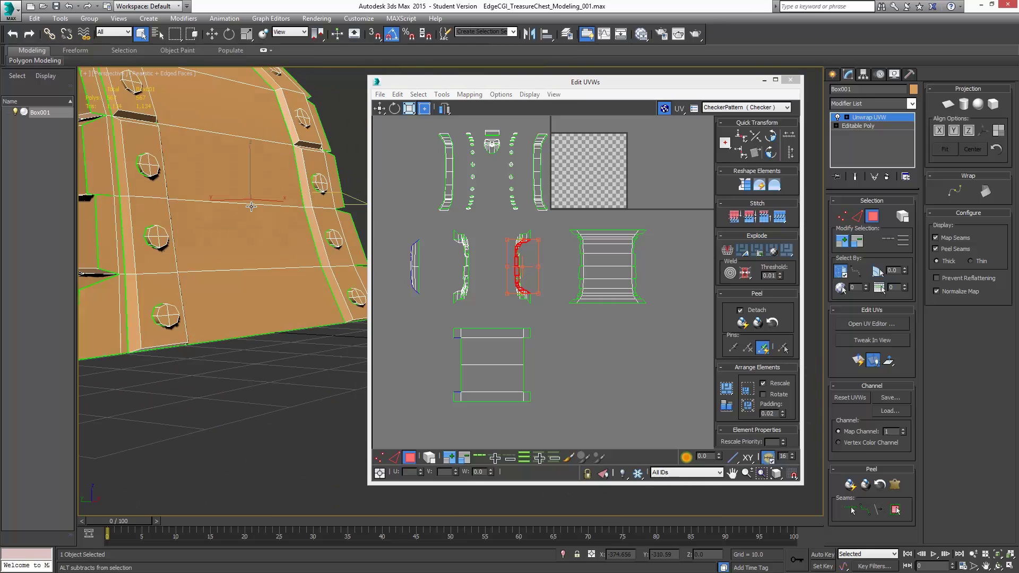
alt+middle_drag(191, 220, 533, 239)
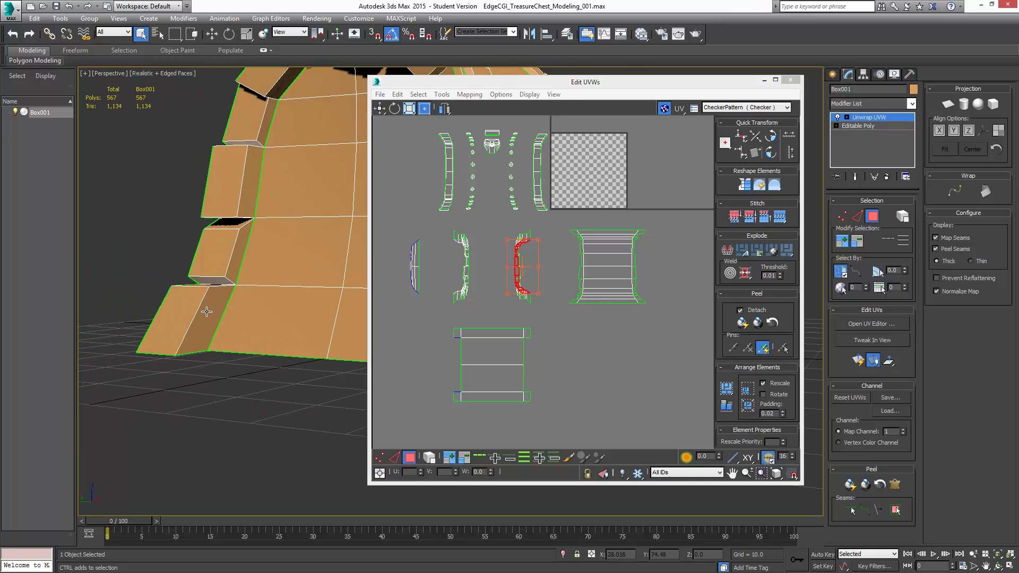
ctrl+click(206, 311)
ctrl+click(231, 250)
ctrl+click(253, 160)
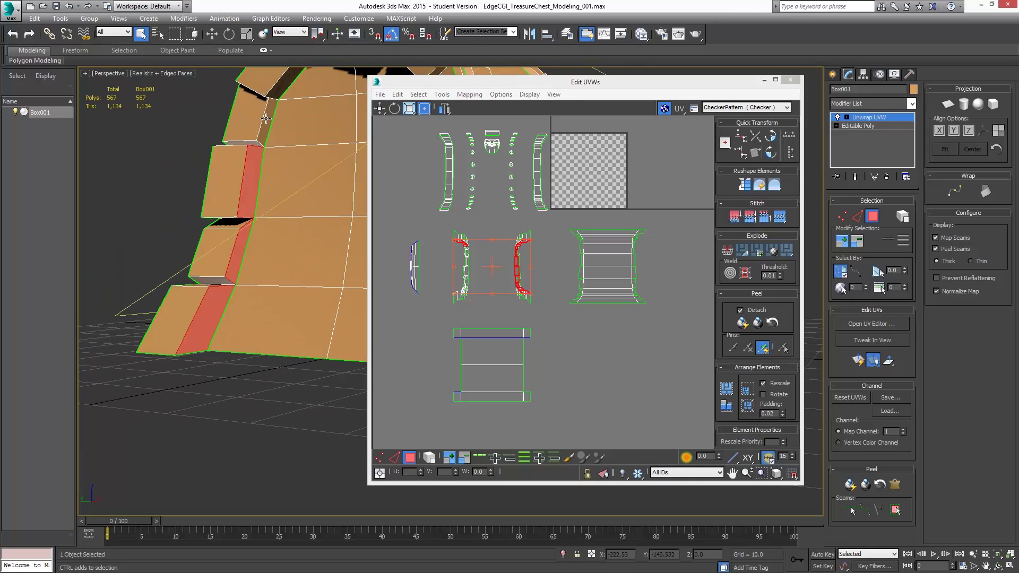
alt+middle_drag(294, 134, 290, 212)
ctrl+click(304, 169)
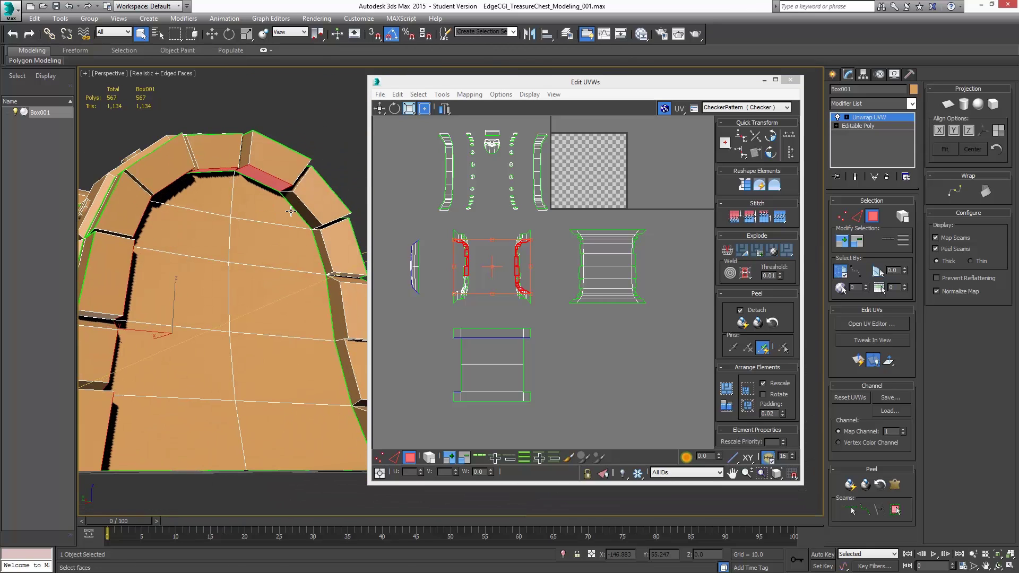
Add the remaining inward-facing rim faces at this end to the selection, from the arch down to the other bottom corner.
ctrl+click(300, 211)
ctrl+click(326, 259)
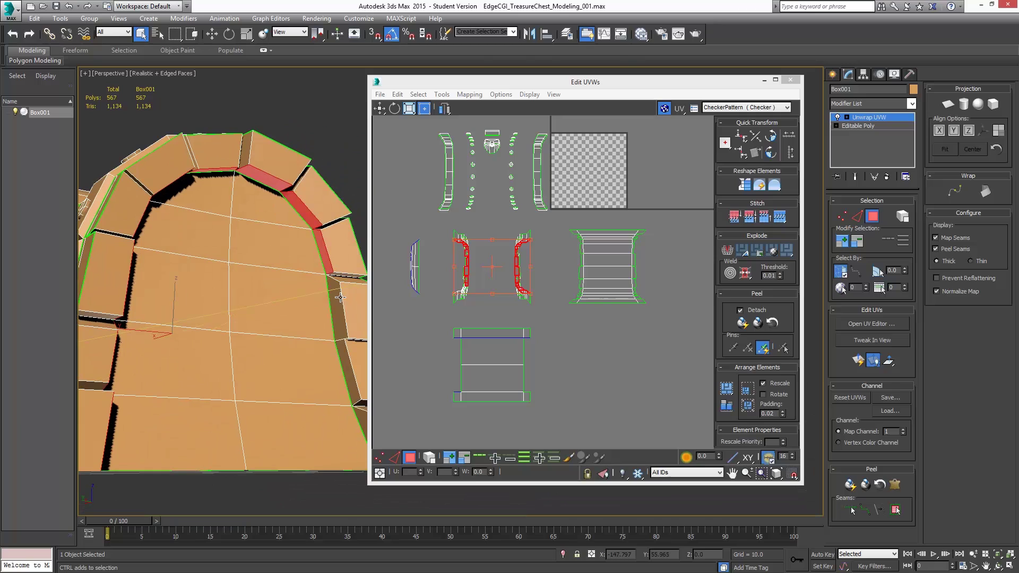
ctrl+click(341, 298)
ctrl+click(343, 357)
alt+middle_drag(319, 360, 297, 368)
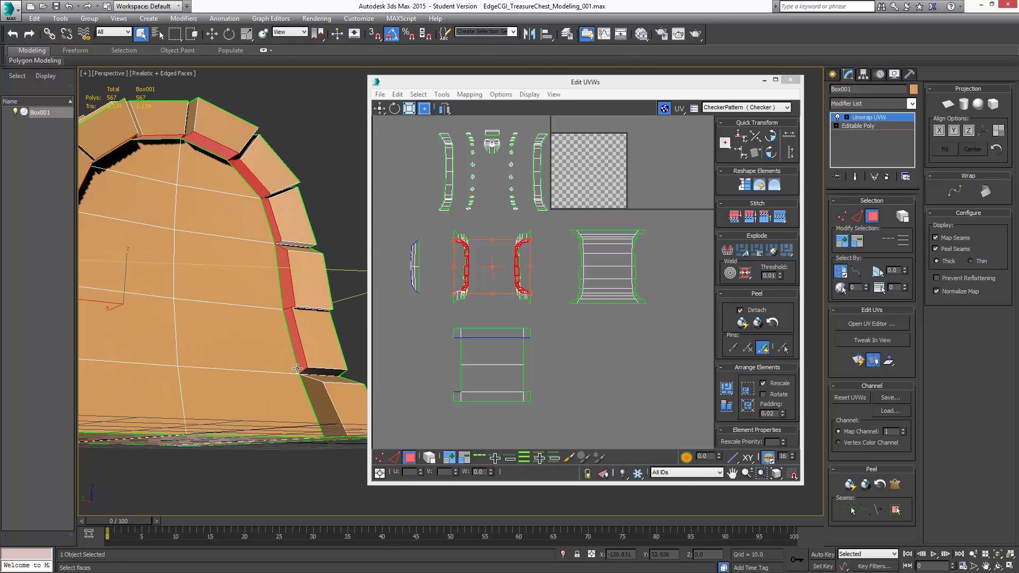
ctrl+click(319, 395)
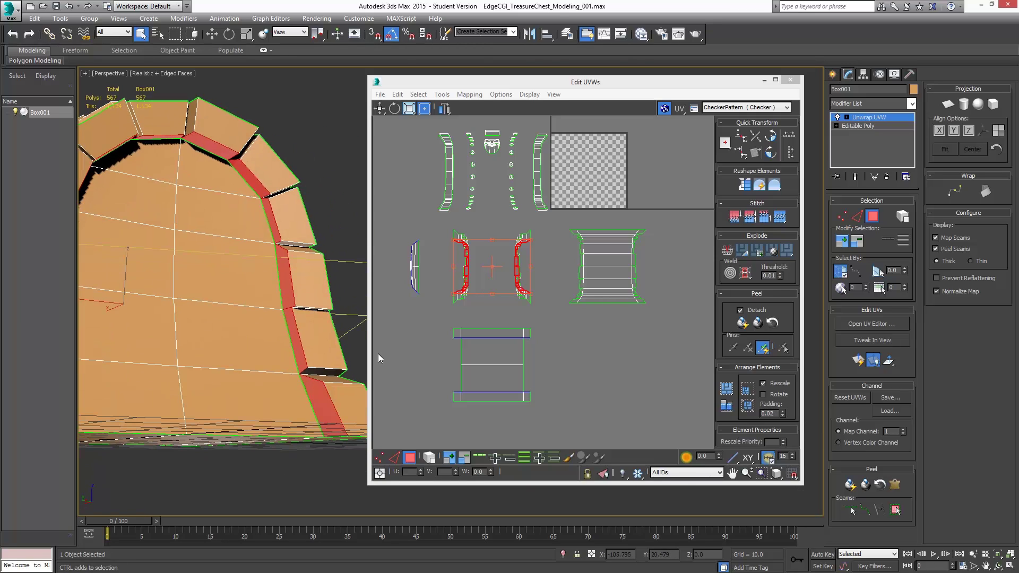
Break the inward-facing rim faces off and move their UVs below the end panels, to the left of the underside UVs.
right_click(464, 251)
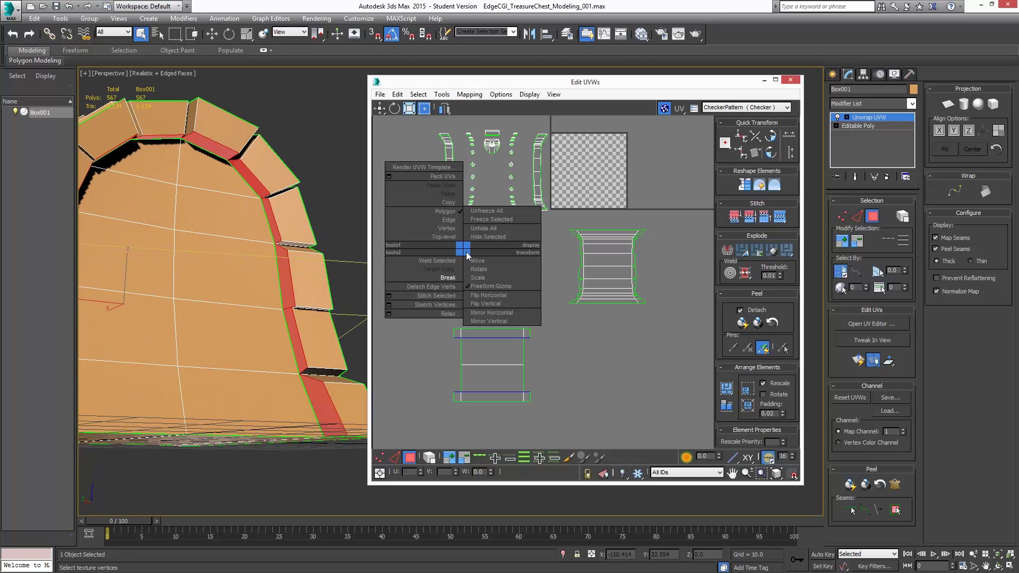
click(448, 278)
drag(463, 257, 372, 359)
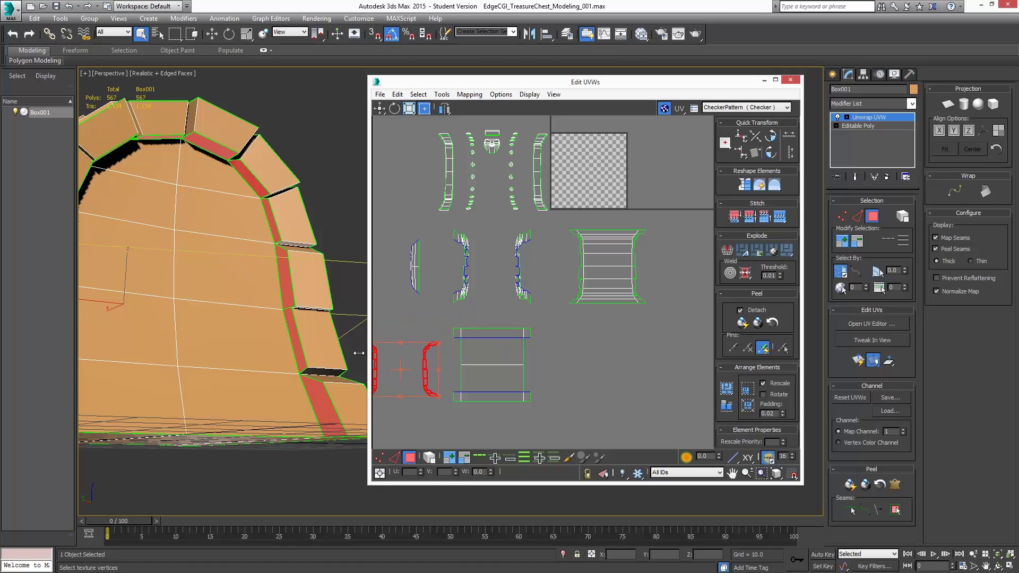
Inspect the front and top faces of one bottom corner block on the chest's end rim, along with their UVs.
click(352, 405)
alt+middle_drag(330, 378, 241, 370)
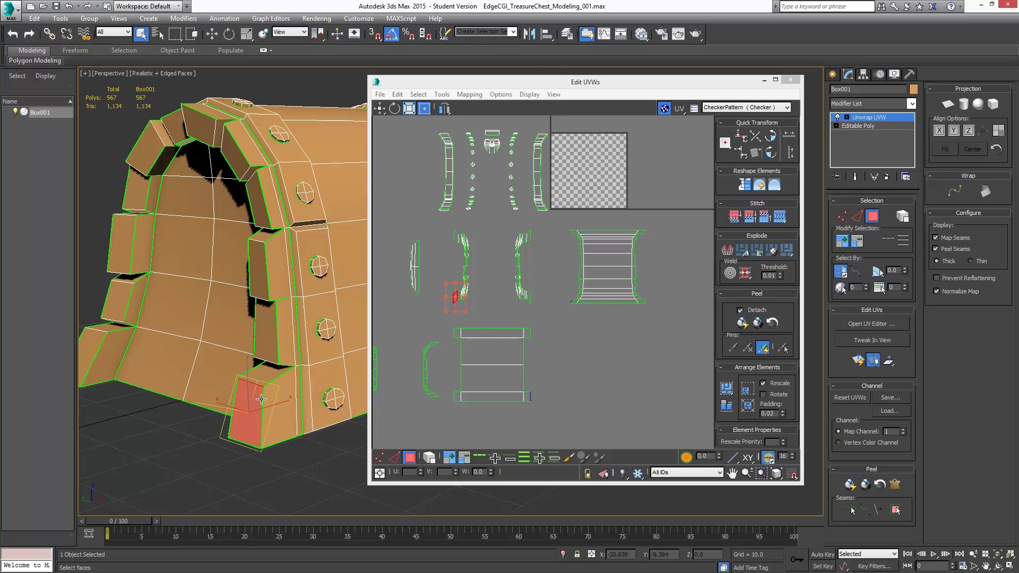
middle_drag(291, 390, 245, 352)
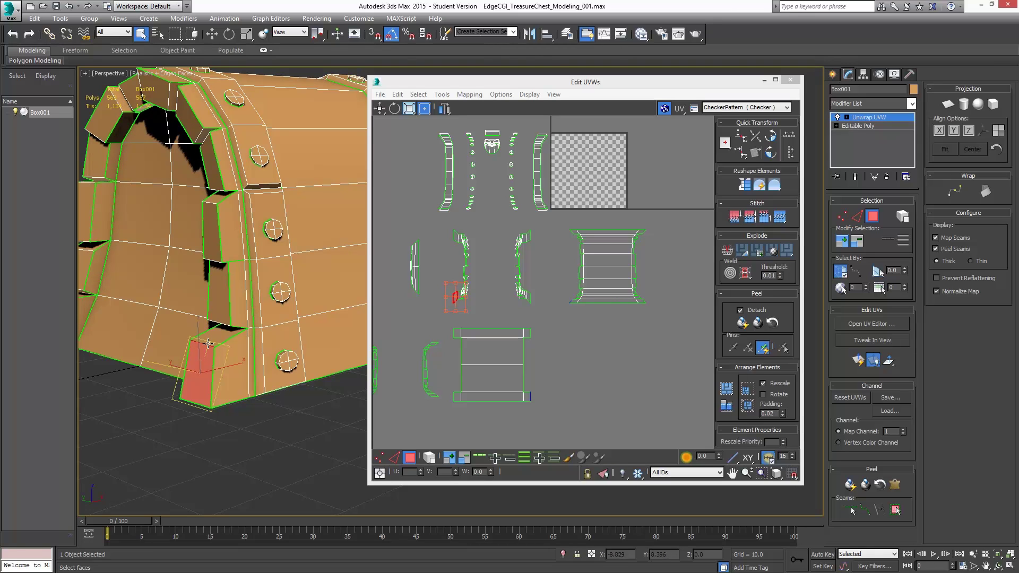
click(216, 336)
alt+middle_drag(216, 335, 235, 324)
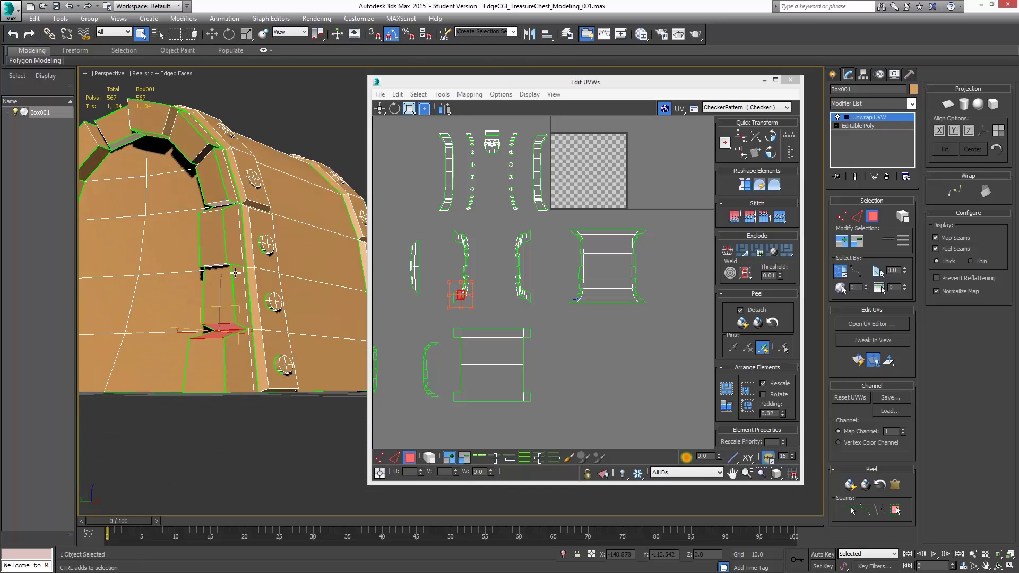
middle_drag(200, 279, 261, 268)
alt+middle_drag(261, 267, 264, 321)
click(264, 348)
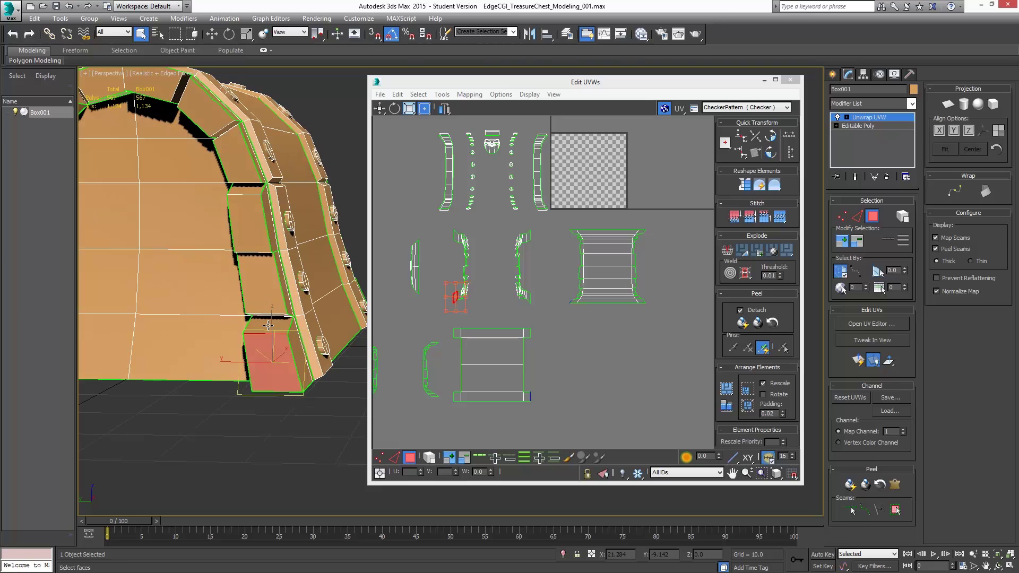
click(268, 325)
click(268, 343)
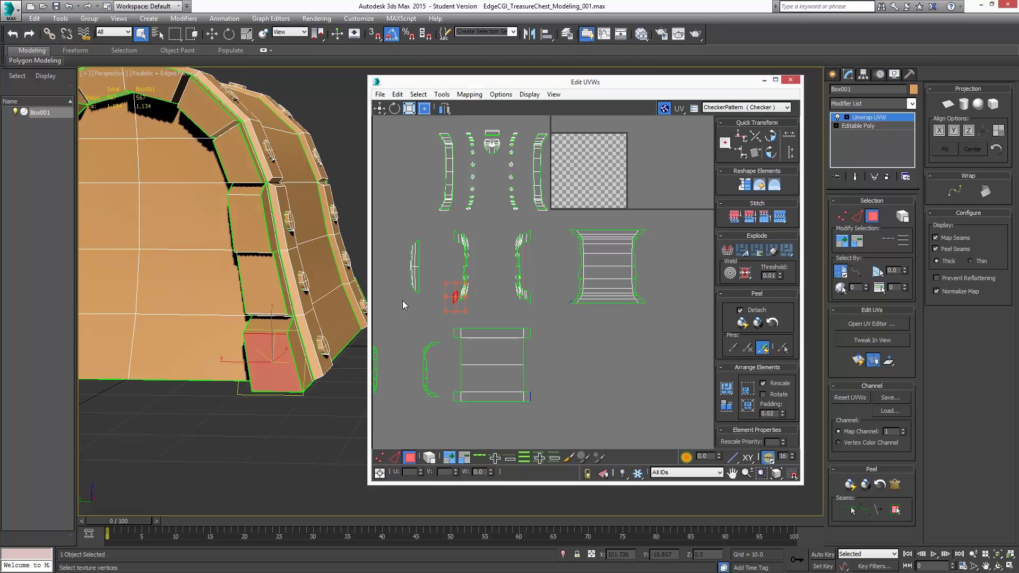
middle_drag(472, 293, 508, 284)
click(425, 109)
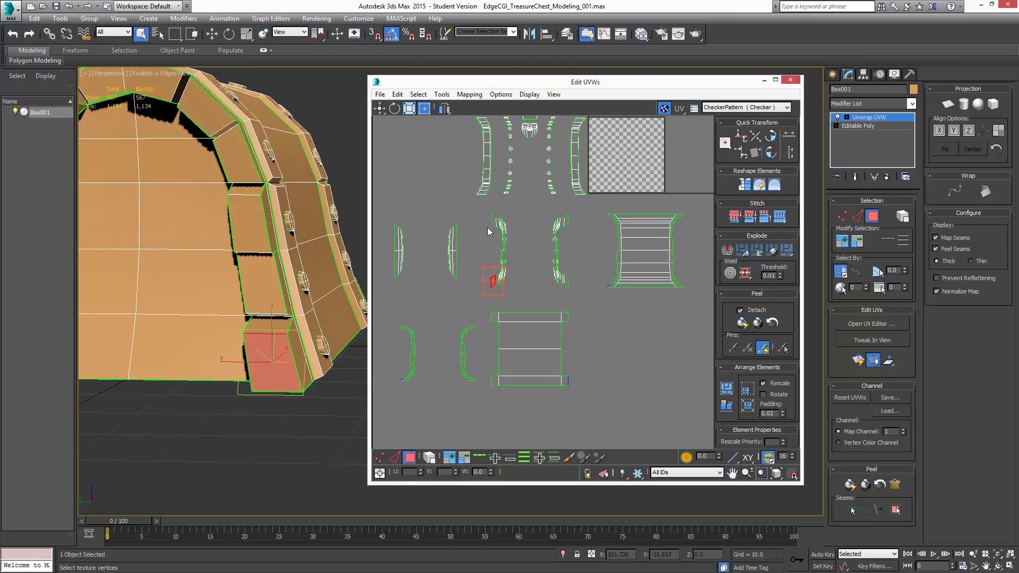
Compare the corner block's front and top faces together to examine how they share the end rim's UV layout.
alt+middle_drag(247, 330, 271, 324)
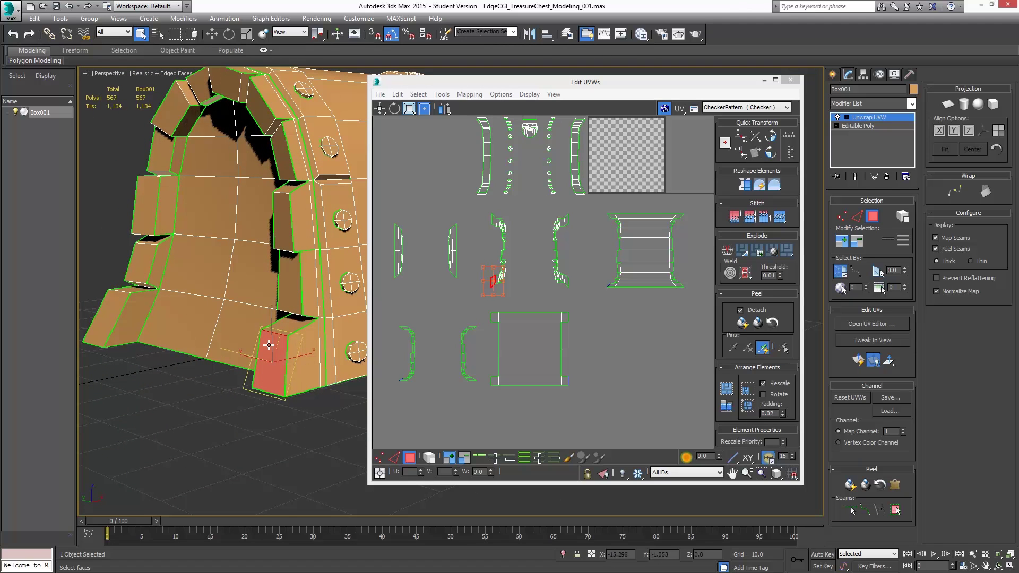
scroll(262, 219, down, 1)
scroll(233, 241, down, 3)
middle_drag(262, 220, 240, 330)
click(247, 310)
click(240, 332)
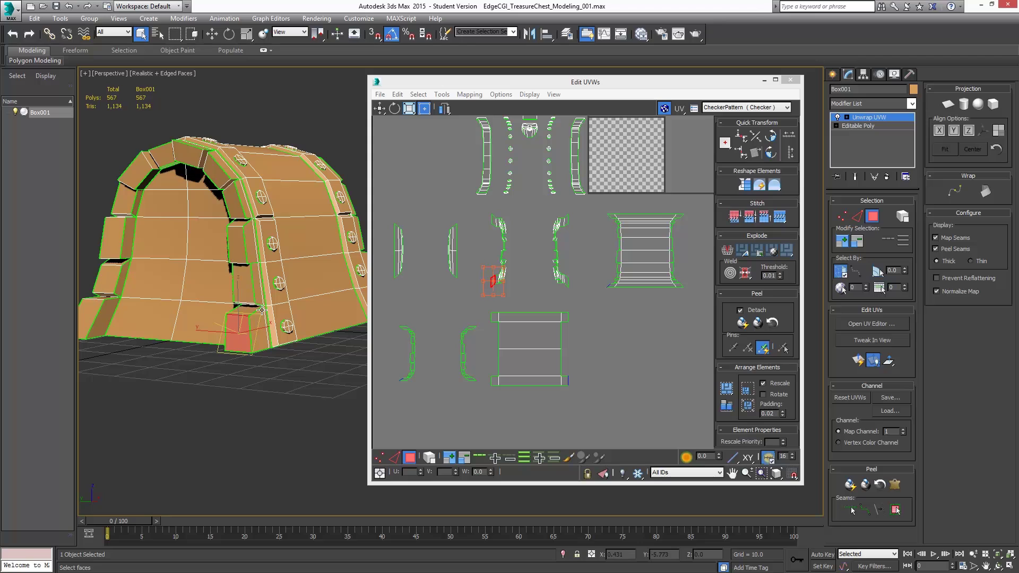
ctrl+click(242, 308)
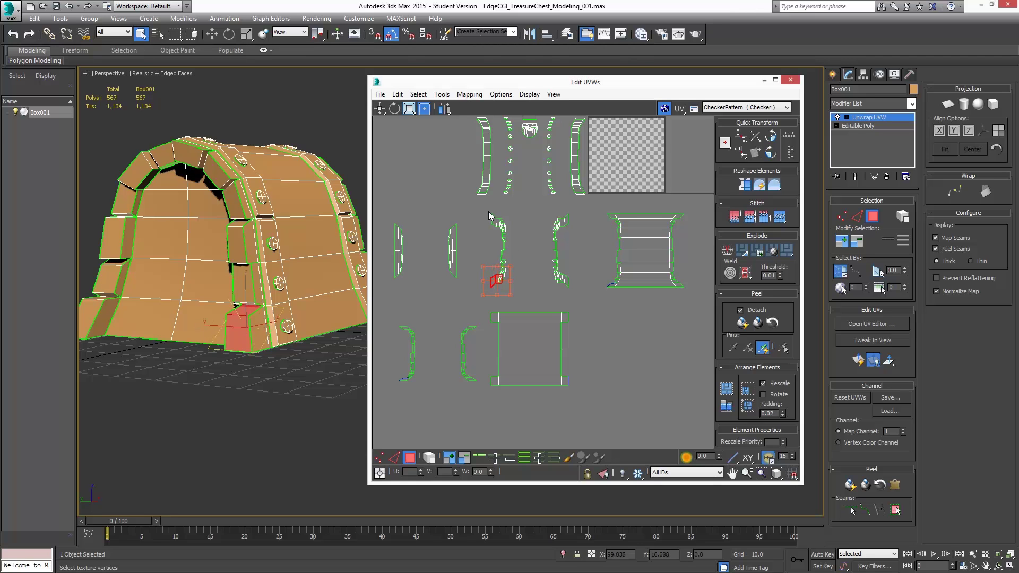
Select all the remaining end-rim UVs for both ends of the chest.
drag(524, 291, 523, 292)
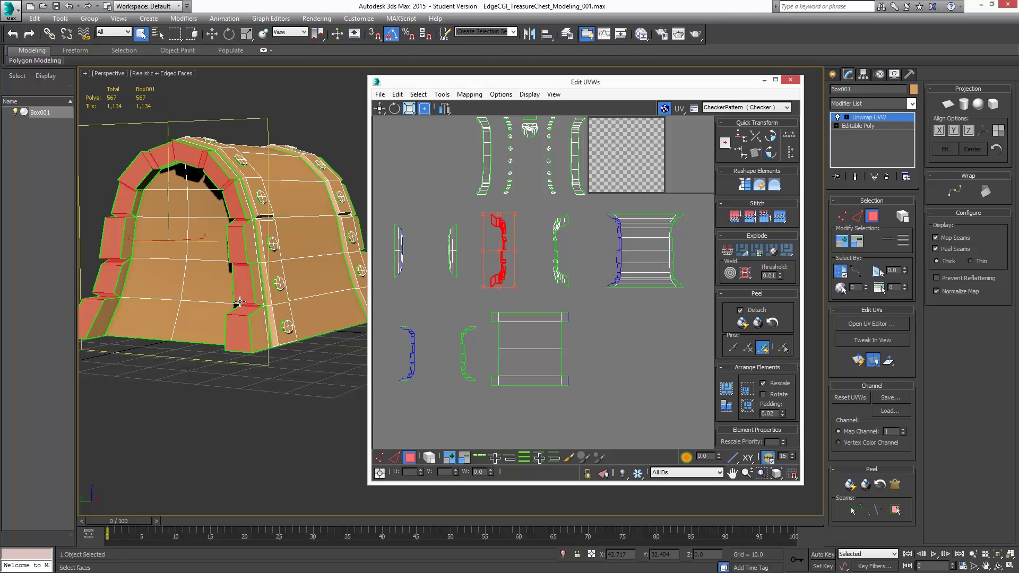
mouse_move(238, 299)
alt+middle_down()
mouse_move(259, 272)
mouse_move(249, 315)
alt+middle_up()
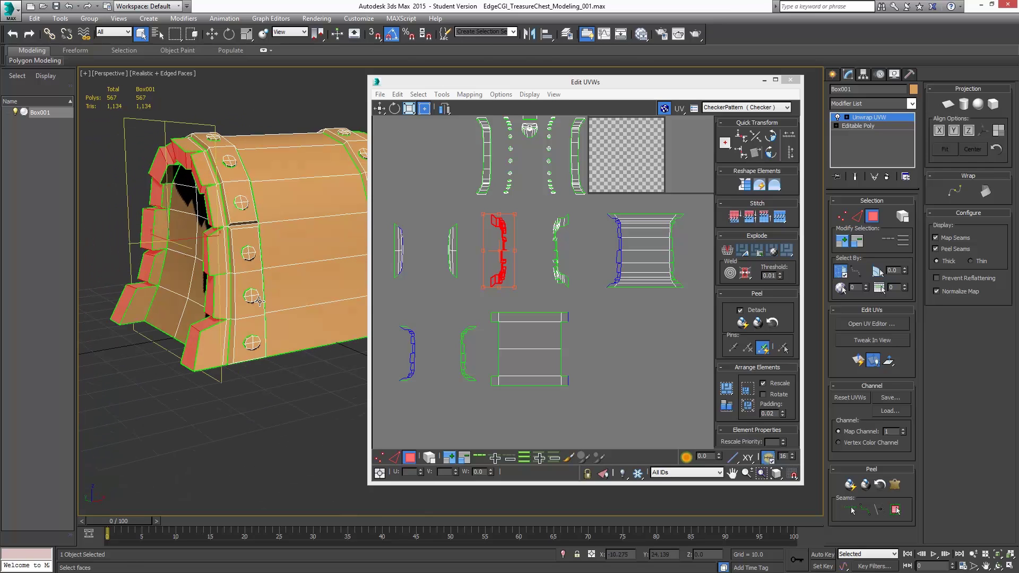
ctrl+drag(542, 211, 594, 299)
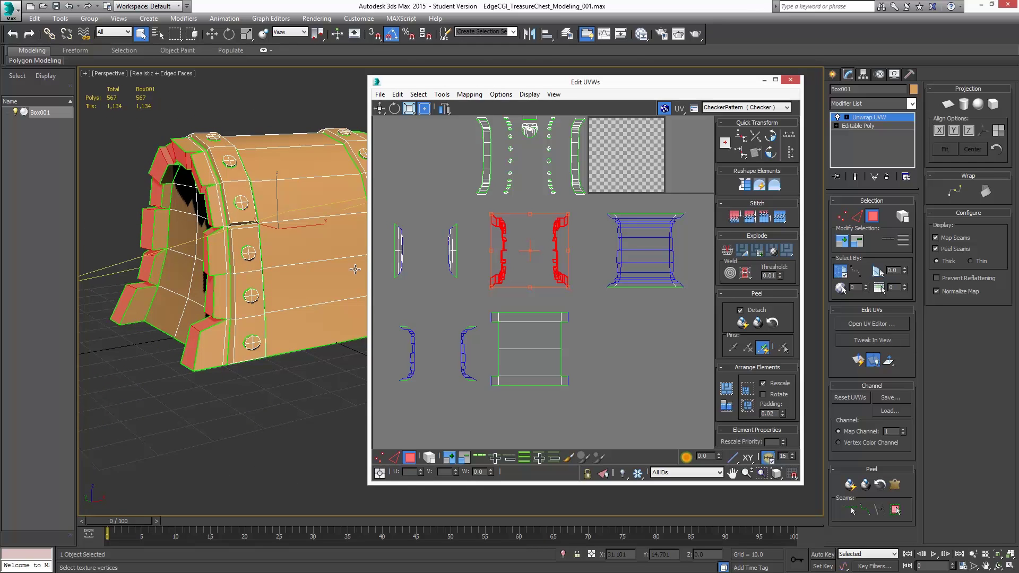
Deselect the outward-facing rim faces on one end, from a bottom corner up to the top of the arch.
alt+middle_drag(284, 281, 304, 333)
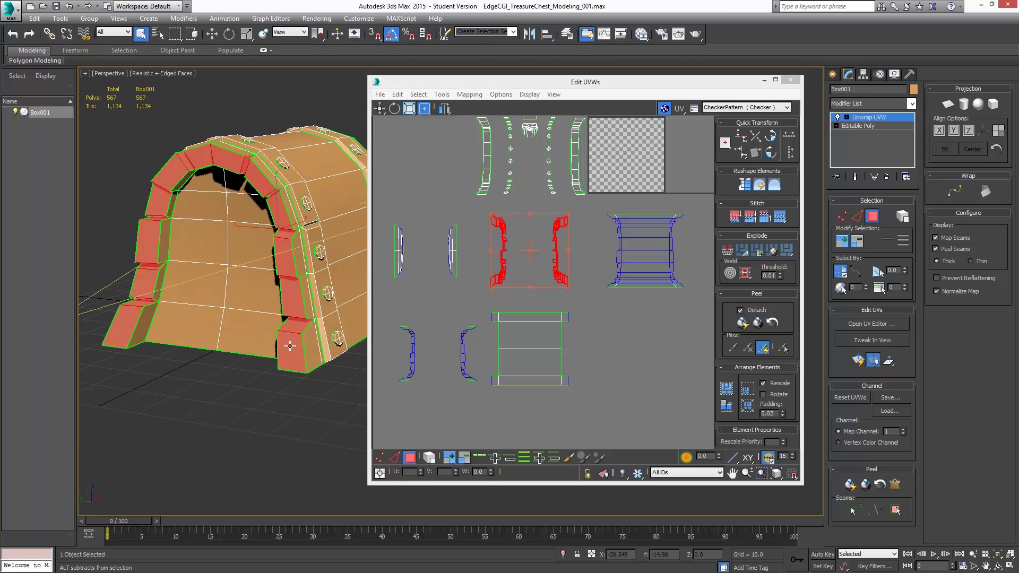
alt+click(290, 346)
alt+click(294, 297)
alt+click(285, 258)
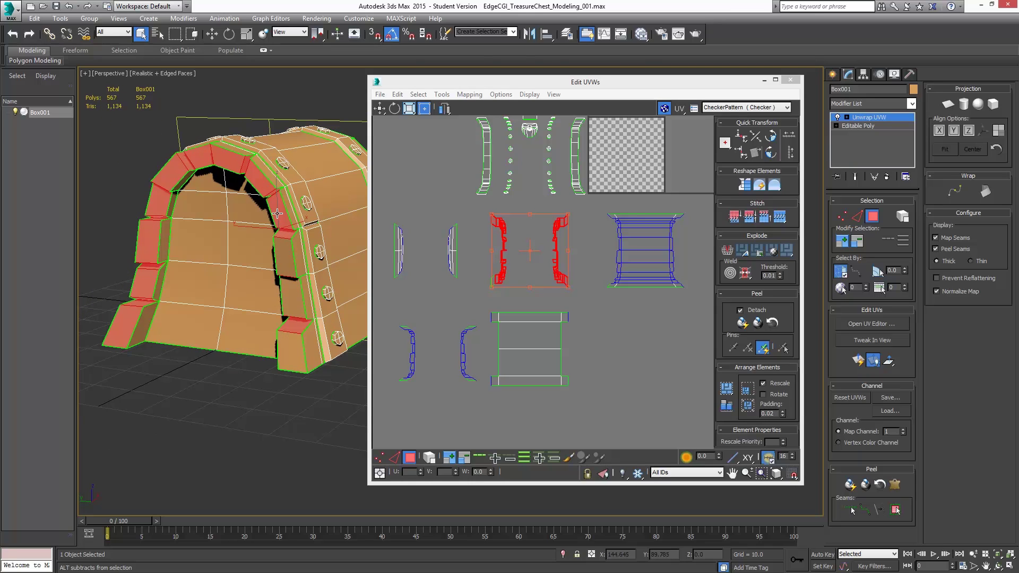
alt+click(276, 211)
alt+click(259, 180)
alt+click(234, 167)
alt+click(225, 157)
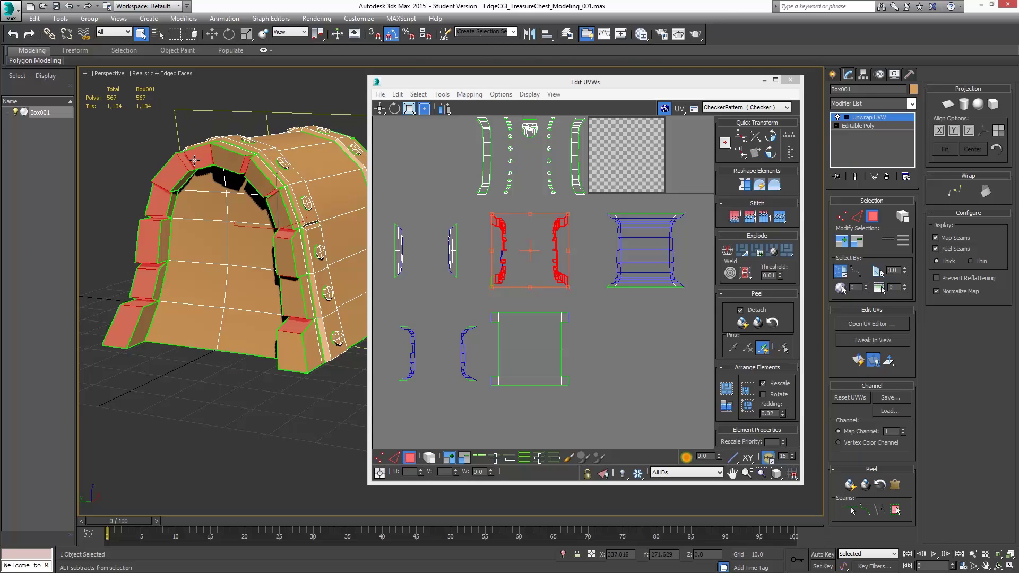
Deselect the rest of that end's outward-facing rim faces, from the arch down to the other corner, keeping the stepped side faces selected.
alt+click(172, 168)
alt+click(151, 205)
alt+click(162, 188)
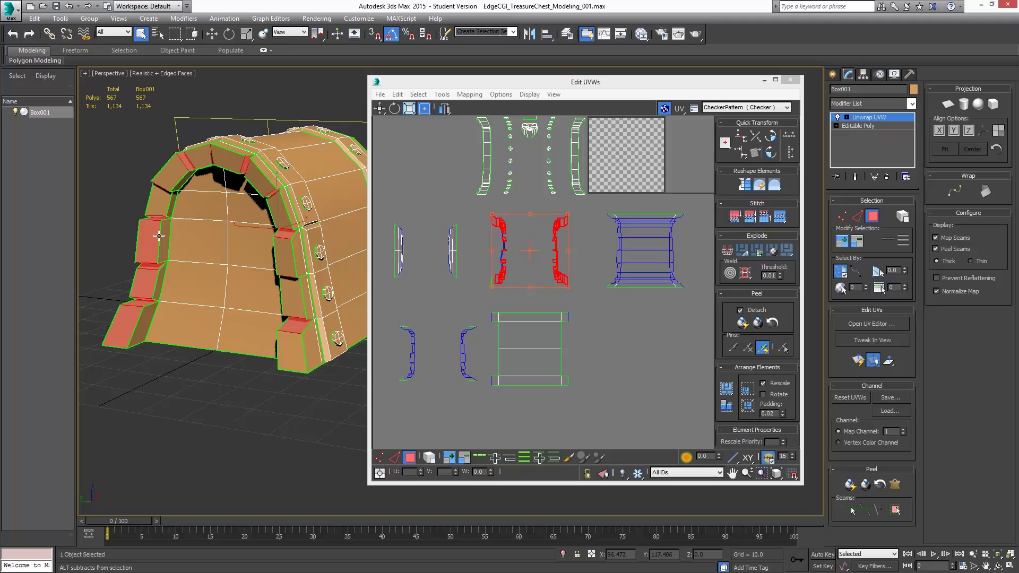
alt+click(152, 240)
alt+click(144, 282)
alt+click(126, 325)
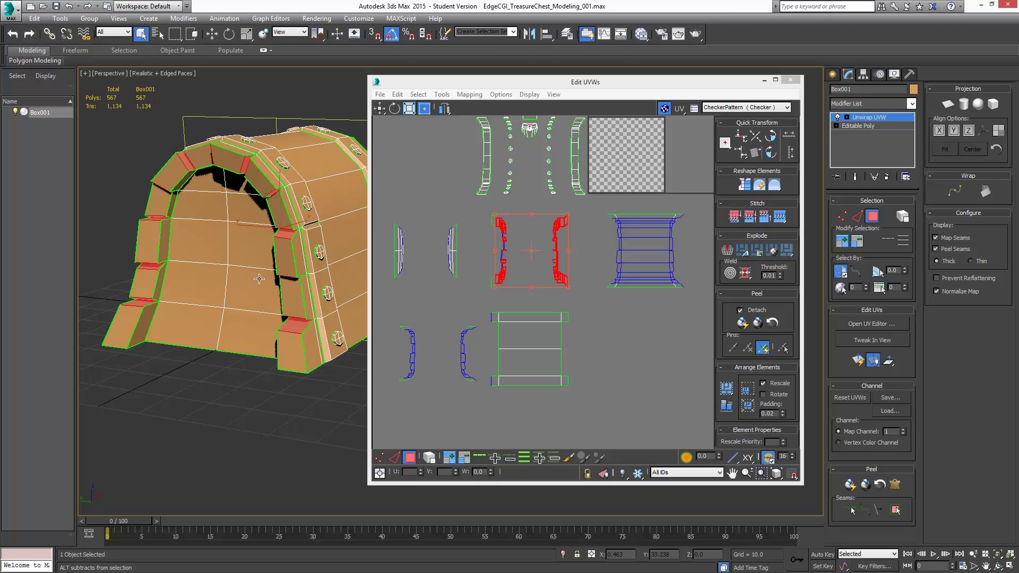
Deselect the outward-facing rim faces on the chest's opposite end, from one bottom corner up to the top of the arch.
alt+middle_drag(223, 254, 180, 308)
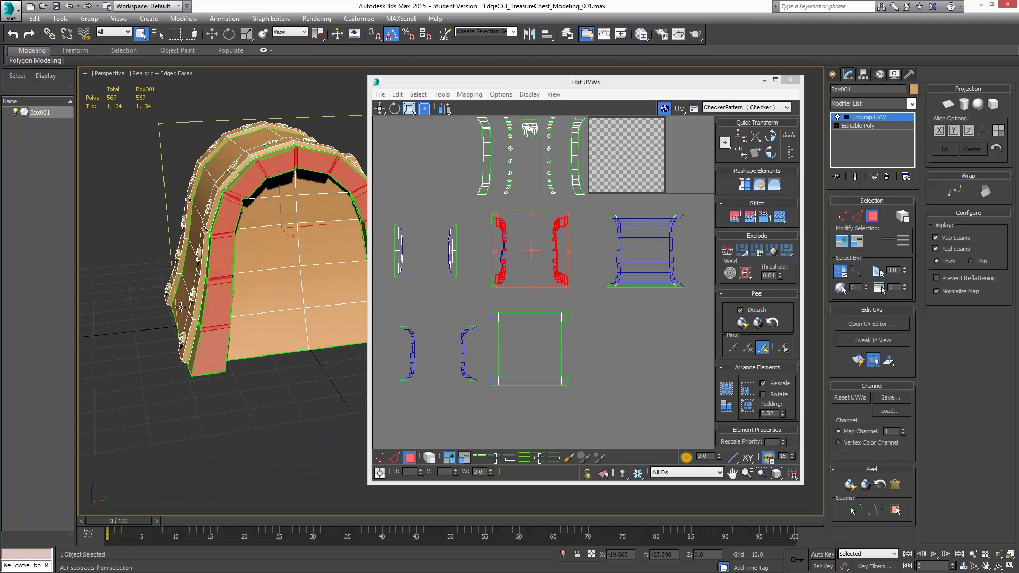
alt+click(210, 349)
alt+click(215, 304)
alt+click(219, 256)
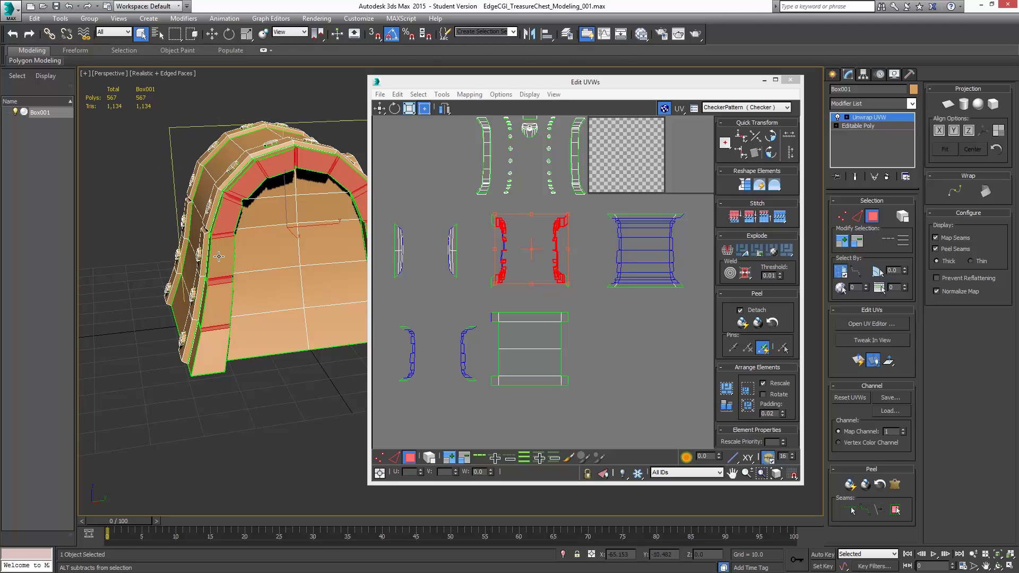
alt+click(230, 215)
alt+click(251, 182)
alt+click(277, 168)
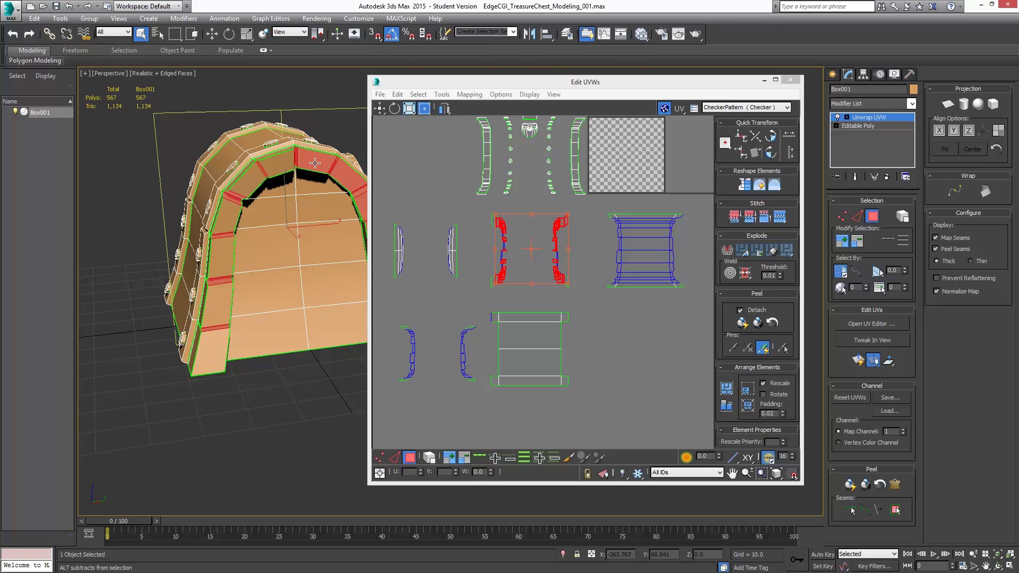
Deselect the opposite end's remaining outward-facing rim faces down to the other bottom corner, leaving only the faces between blocks selected.
alt+middle_drag(315, 163, 288, 211)
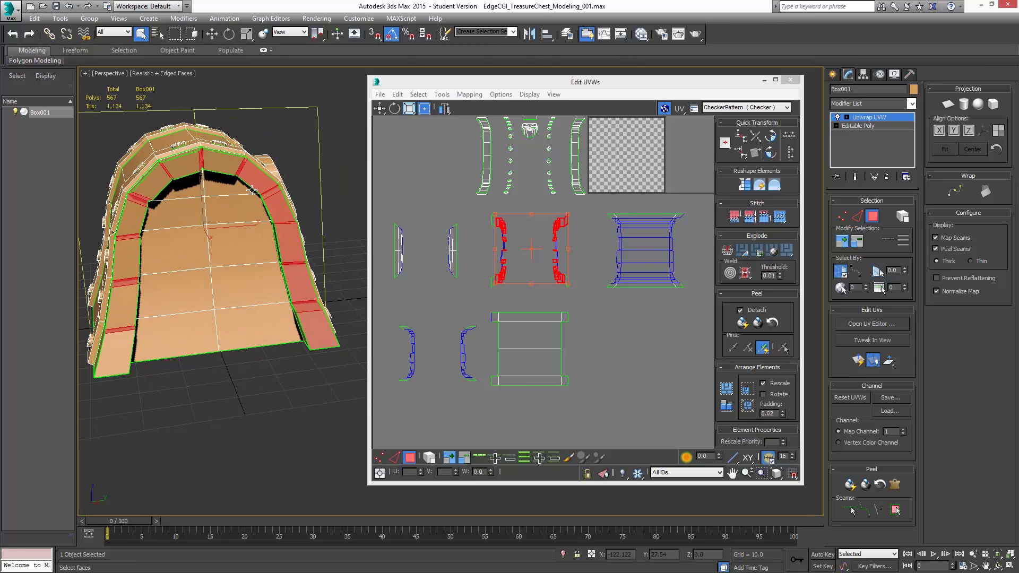
alt+click(286, 207)
alt+click(289, 249)
alt+click(298, 280)
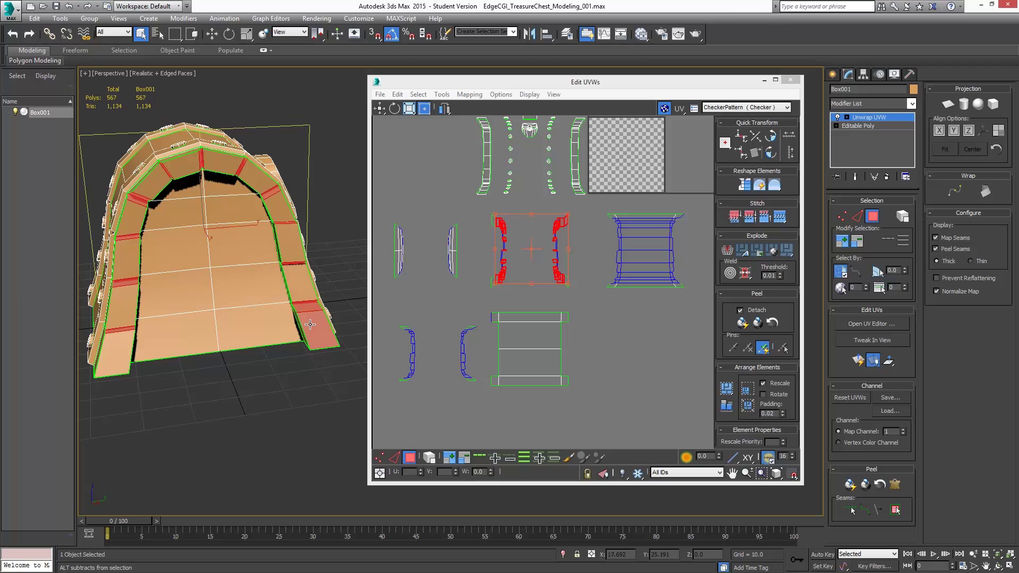
alt+click(320, 330)
Break off the faces between the rim blocks and move their UVs to the right of the underside UVs.
right_click(481, 208)
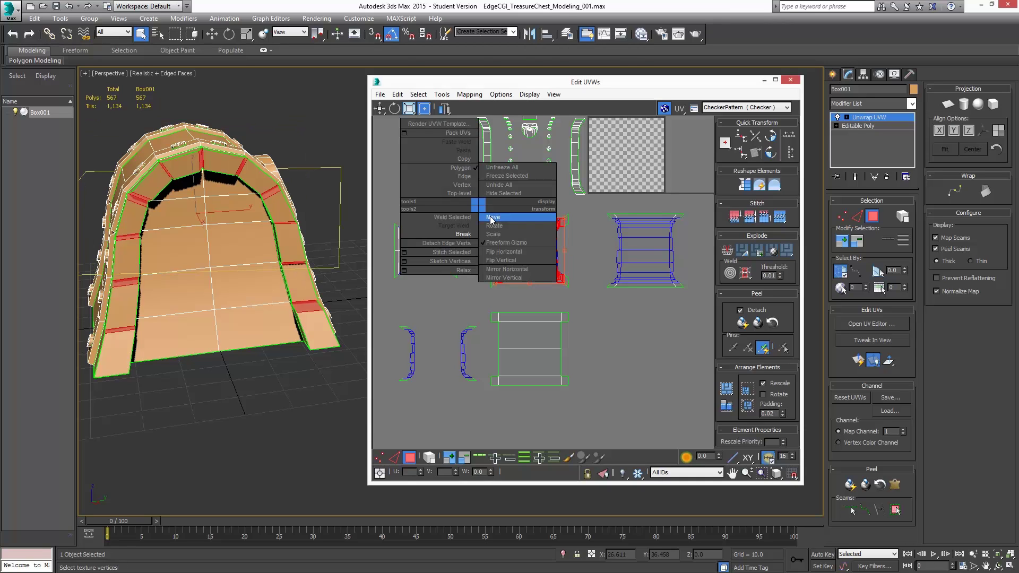
click(463, 234)
drag(554, 228, 661, 331)
Select the UV piece of the chest's underside.
alt+middle_drag(292, 262, 46, 249)
middle_drag(169, 240, 231, 239)
scroll(197, 239, up, 5)
scroll(231, 238, down, 3)
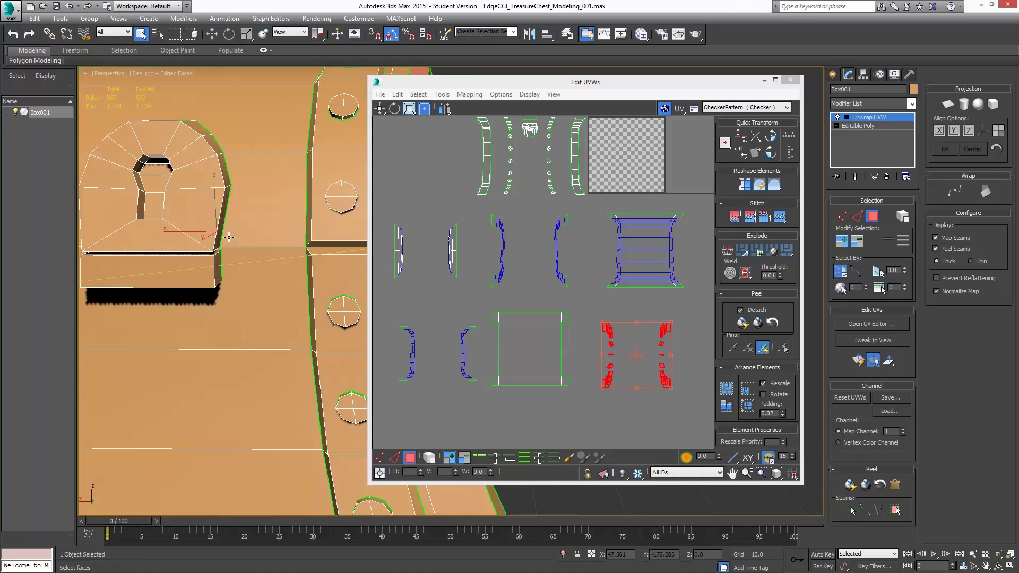
scroll(228, 236, down, 4)
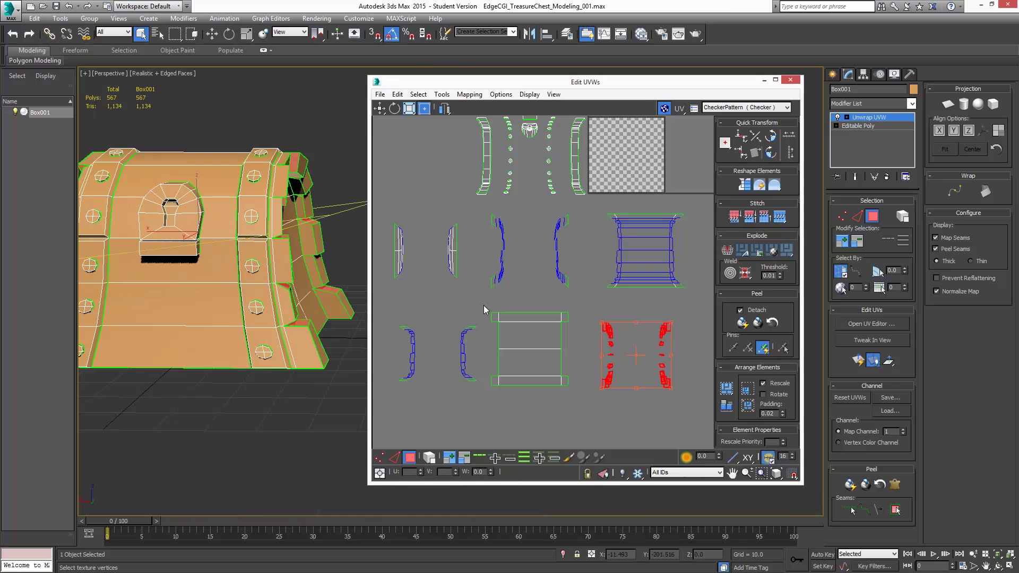
click(556, 338)
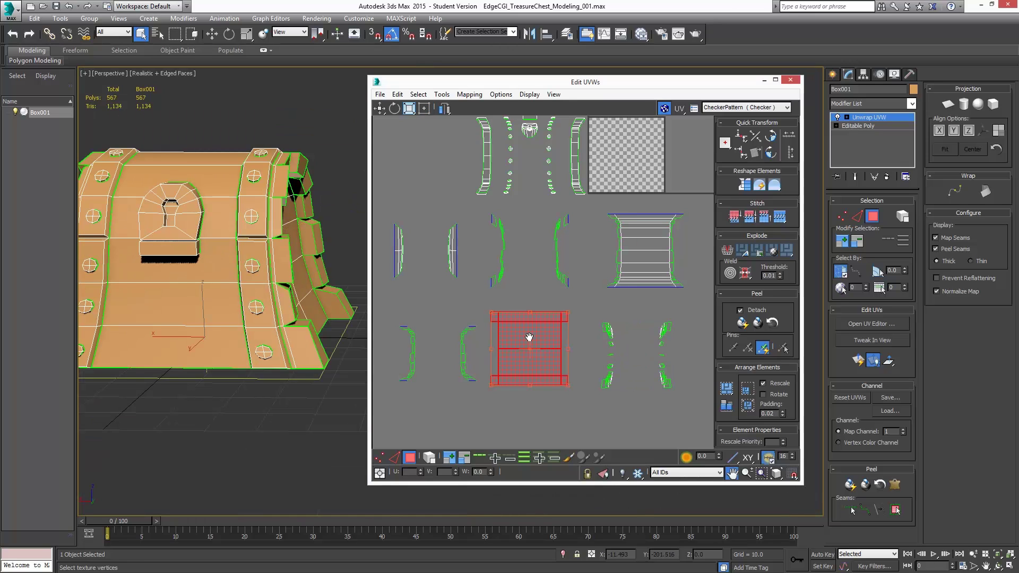
Move the underside's UV piece to the right of the checker tile and shift all remaining UVs further left of the tile.
scroll(526, 345, down, 5)
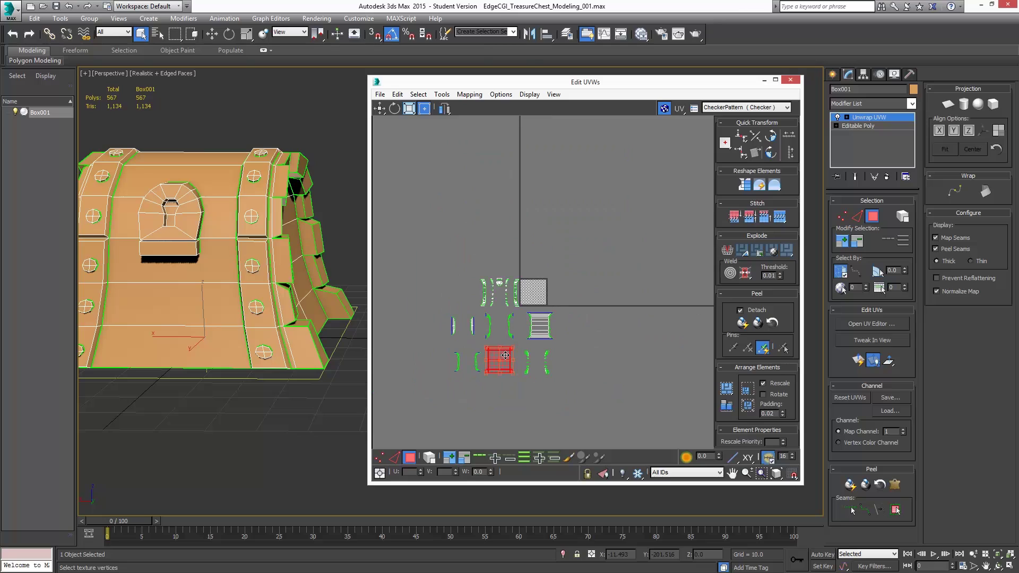
drag(505, 355, 596, 274)
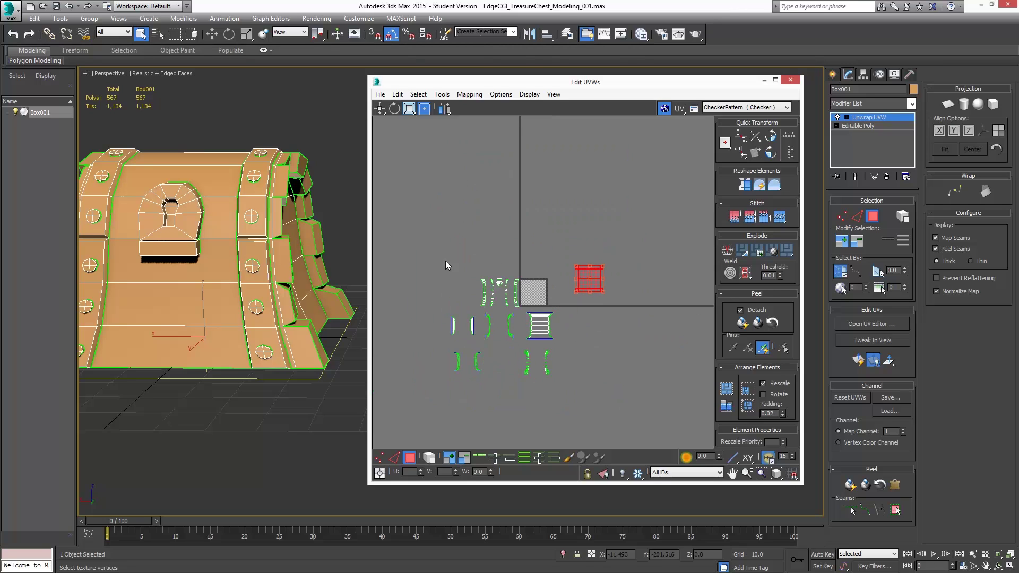
key(ctrl+i)
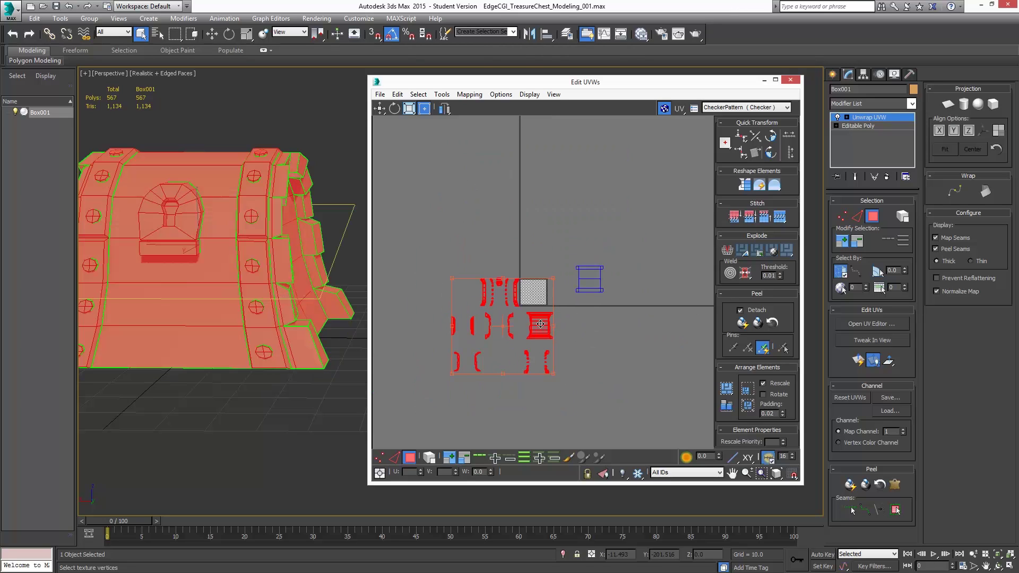
drag(540, 324, 493, 321)
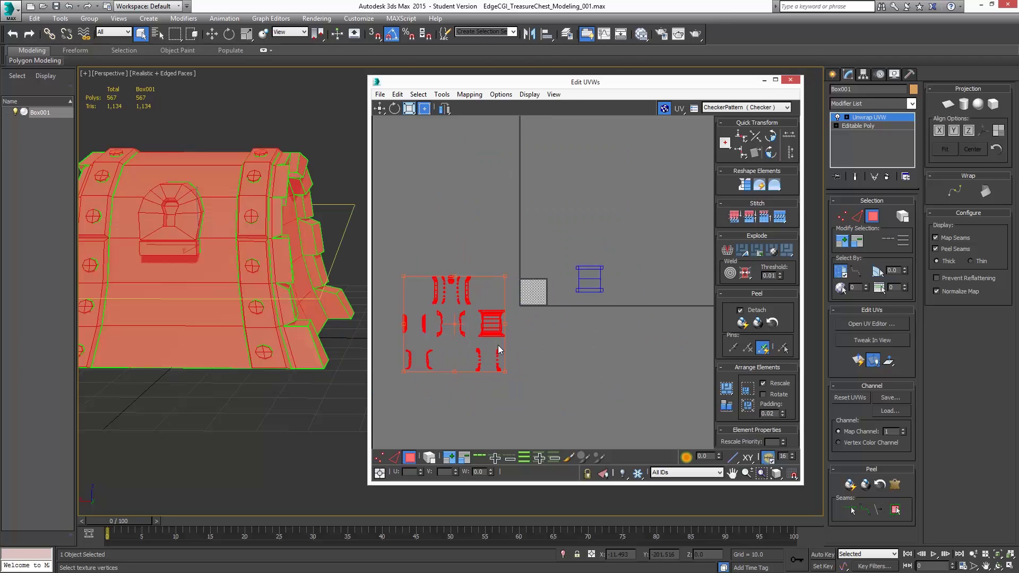
Select the complete UV element of the chest's outer shell and flatten it with Quick Peel.
scroll(473, 316, up, 8)
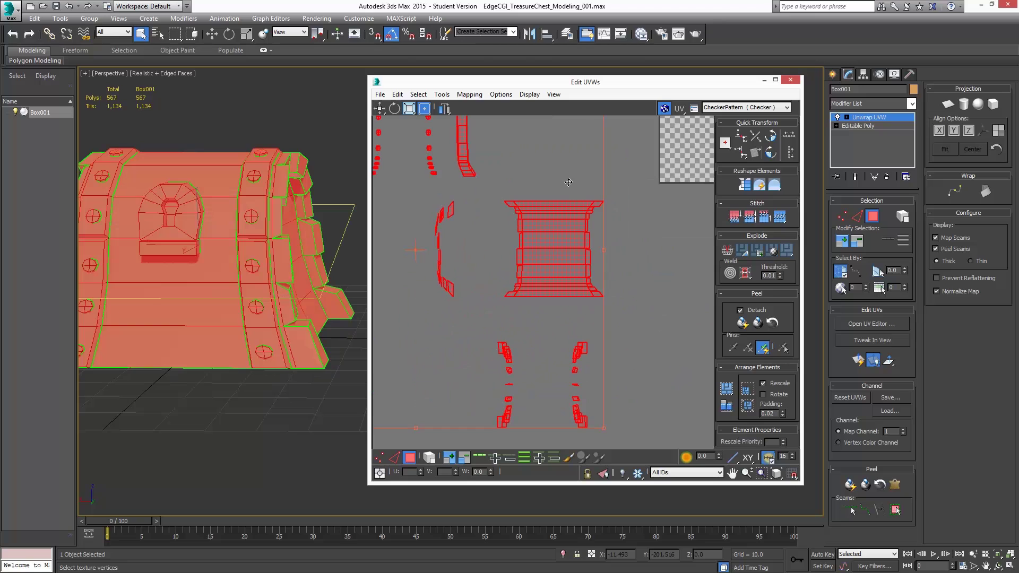
click(669, 241)
click(553, 240)
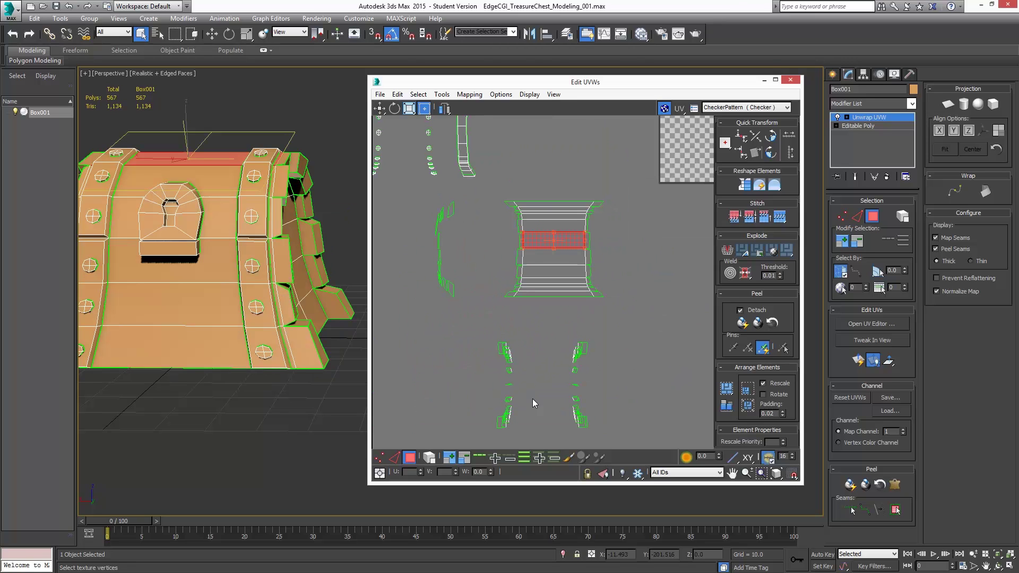
click(191, 329)
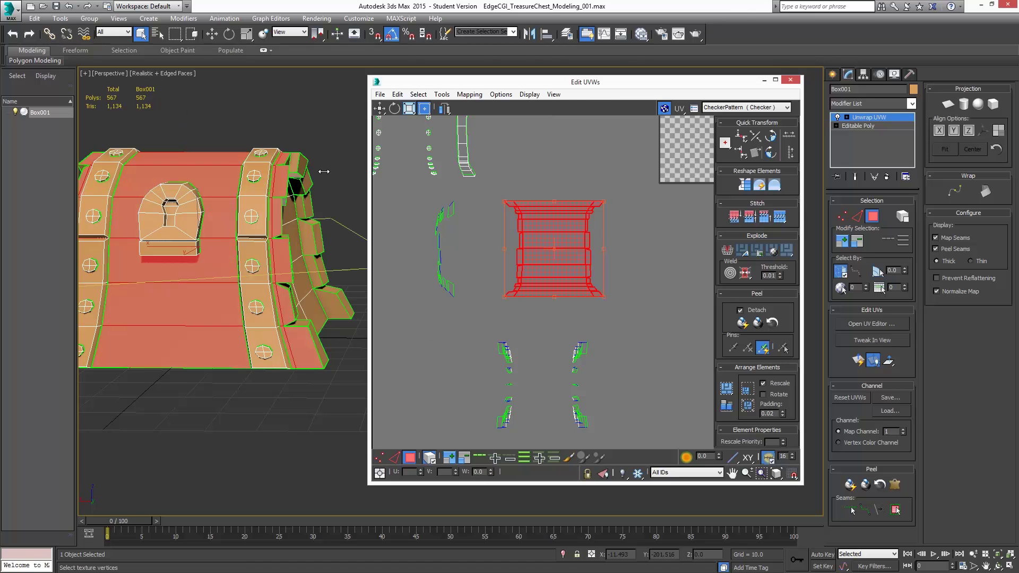
alt+middle_drag(282, 215, 284, 256)
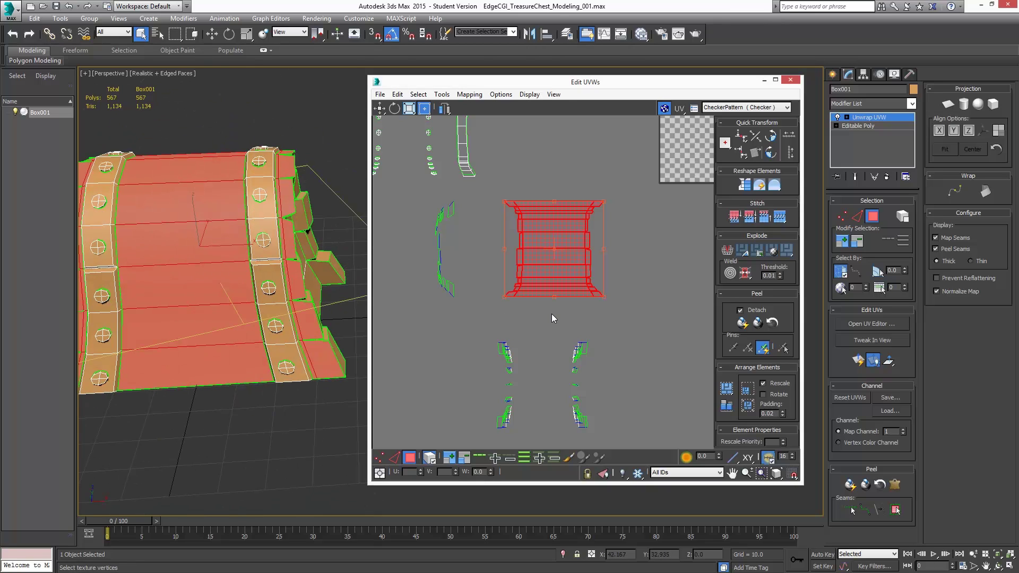
click(744, 324)
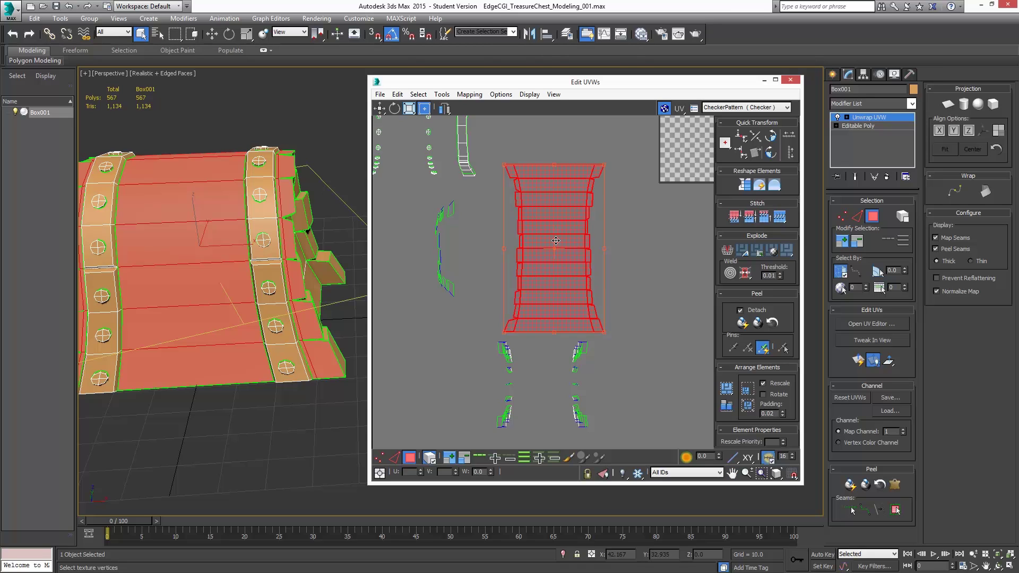
Move the peeled shell UVs to the right of the underside's UV piece.
scroll(535, 257, down, 2)
scroll(560, 221, down, 3)
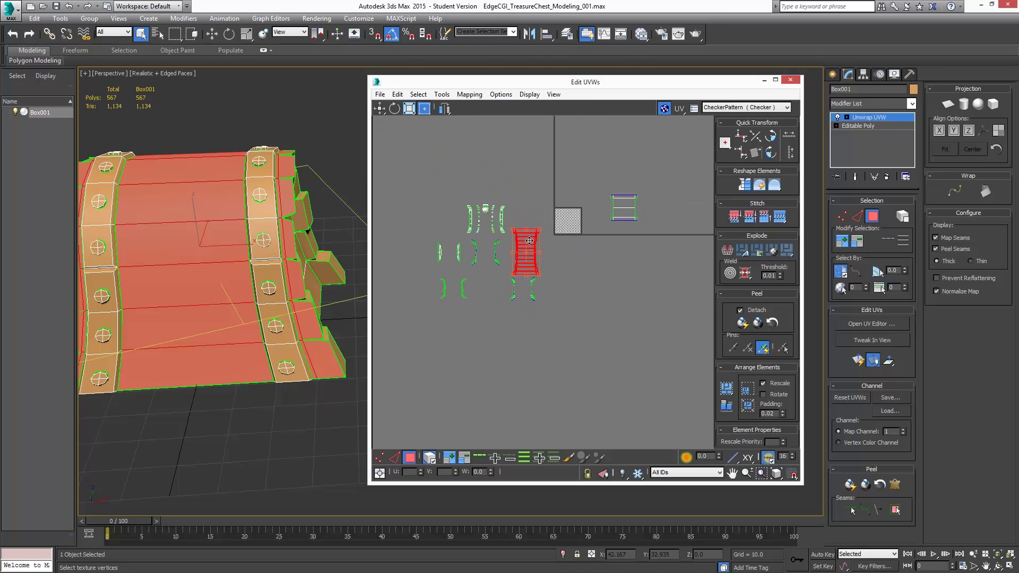
drag(527, 243, 670, 187)
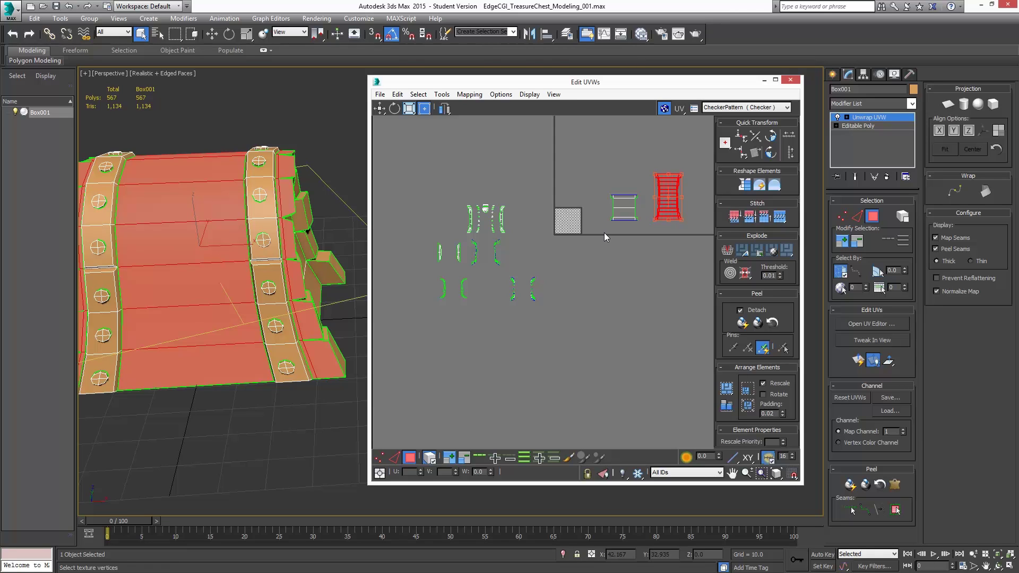
Flatten one end panel's UV piece with Quick Peel and move it up and left, clear of the opposite end panel.
scroll(514, 263, up, 5)
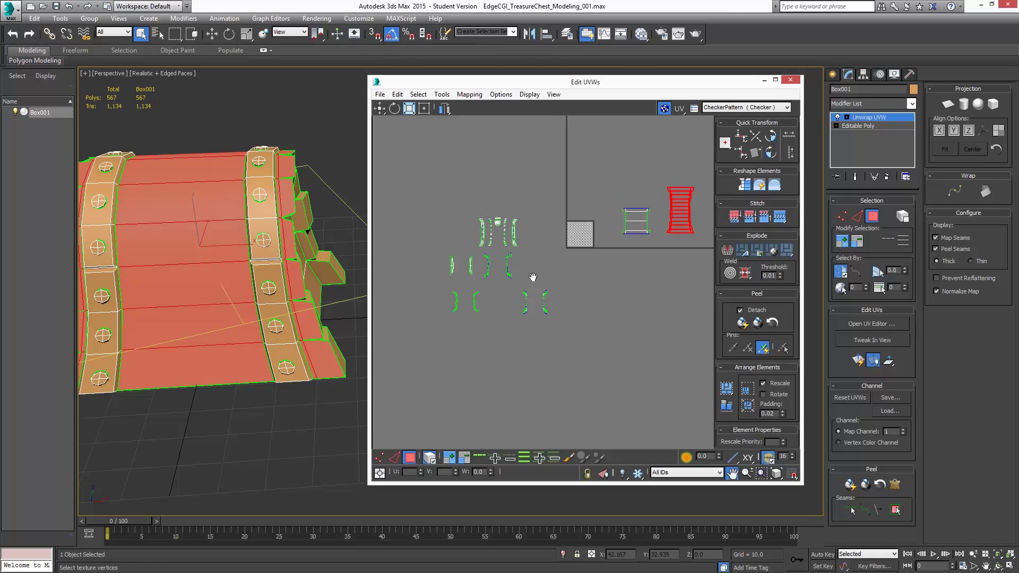
middle_drag(418, 270, 459, 235)
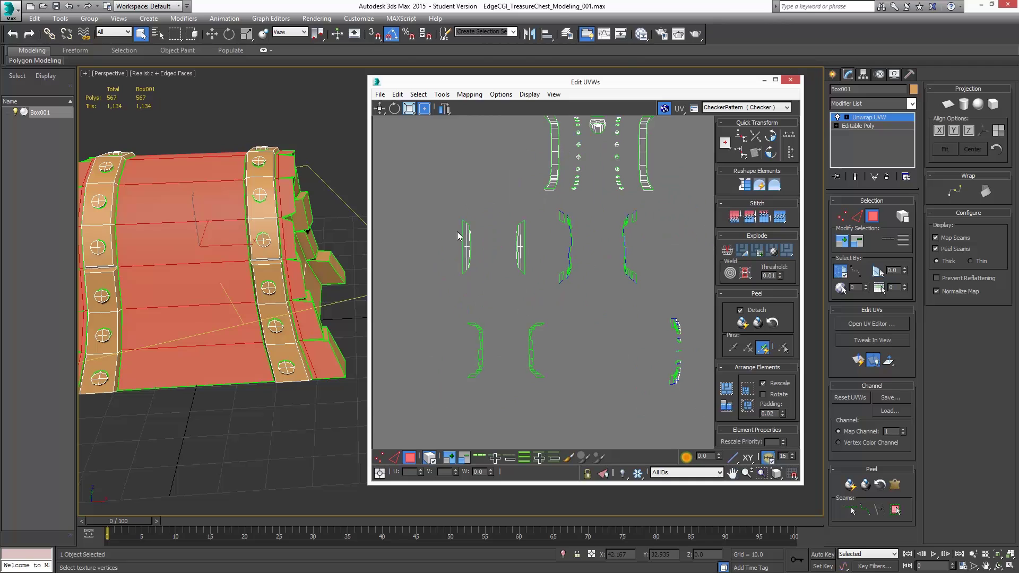
drag(431, 199, 492, 284)
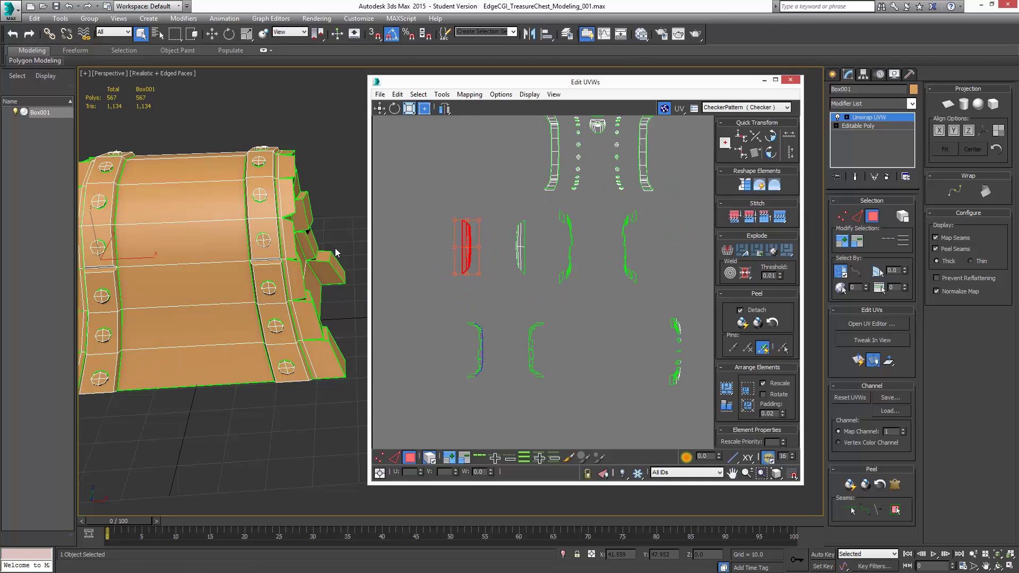
alt+middle_drag(336, 252, 800, 304)
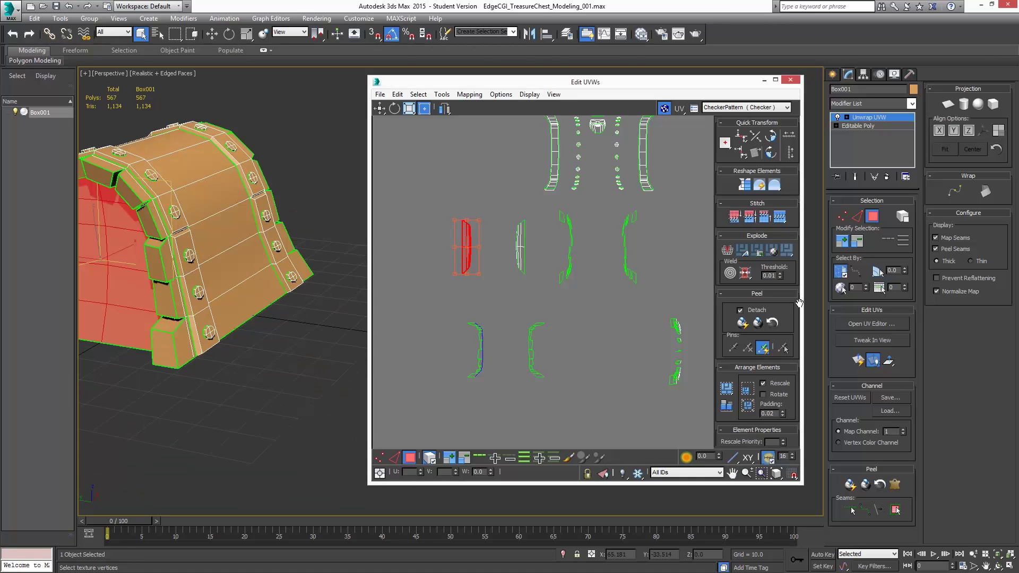
click(742, 322)
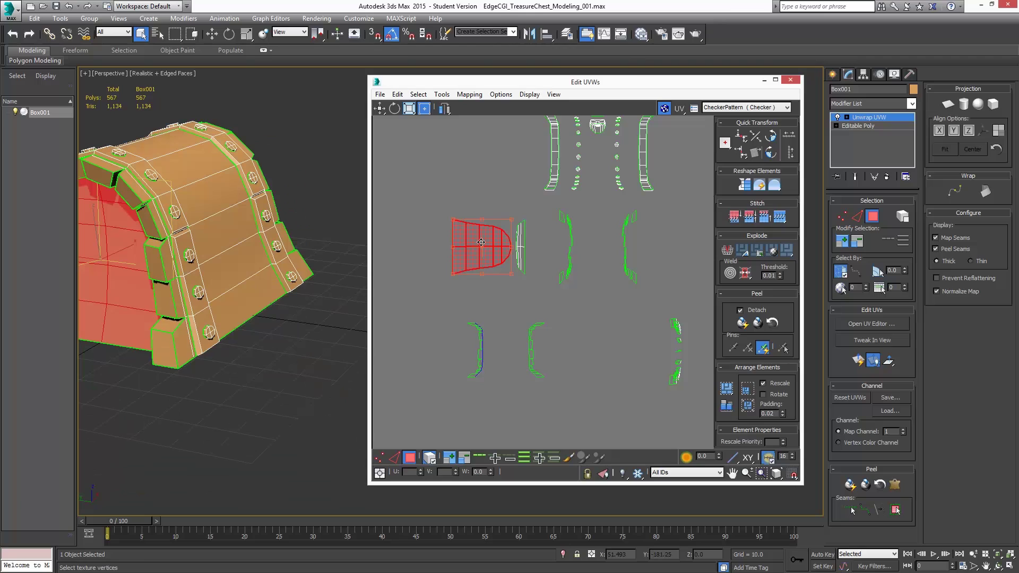
drag(462, 224, 386, 160)
Flatten the opposite end panel's UVs with Quick Peel, and move both end panels together to the right of the shell UVs.
drag(489, 206, 543, 283)
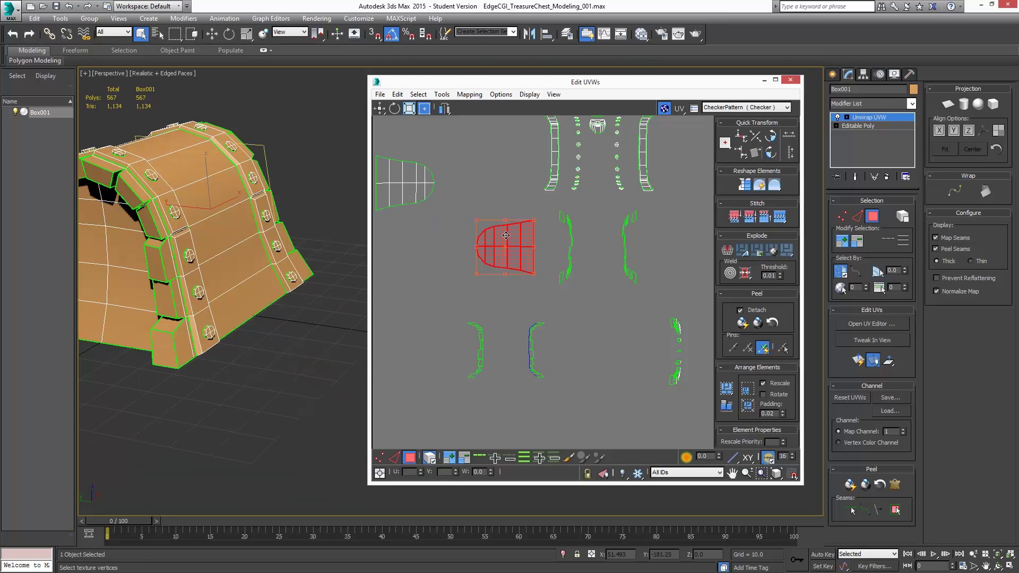
ctrl+click(414, 175)
scroll(491, 191, down, 4)
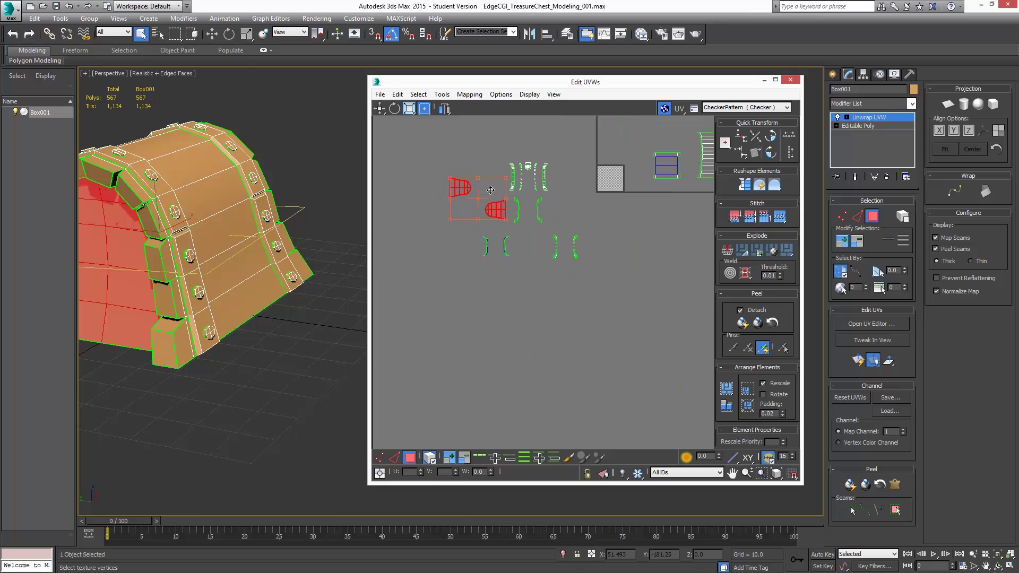
middle_drag(467, 230, 404, 272)
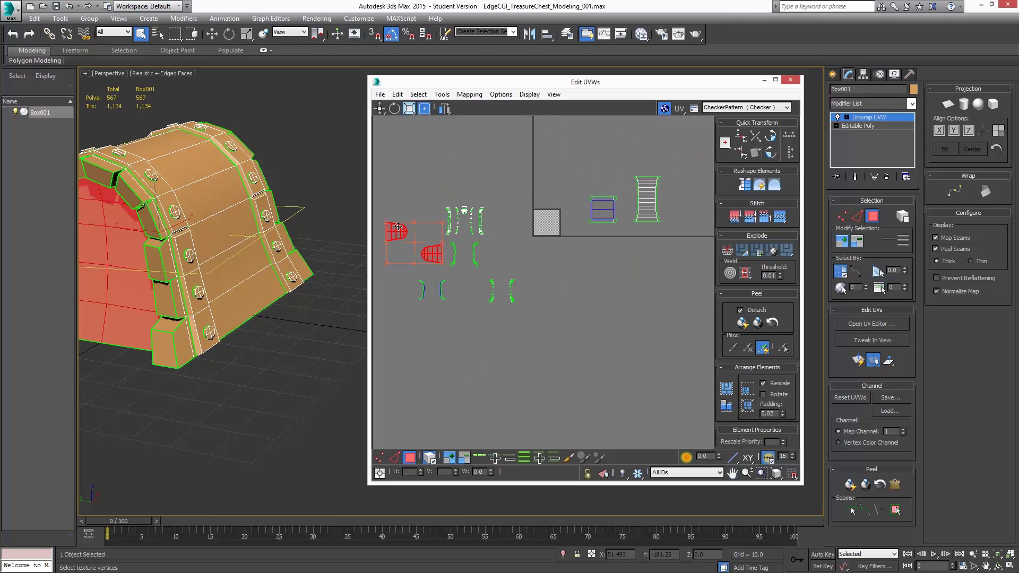
drag(398, 227, 691, 200)
middle_drag(653, 228, 549, 237)
Rotate both end panels' UV pieces 90 degrees clockwise and deselect them.
key(ctrl+f)
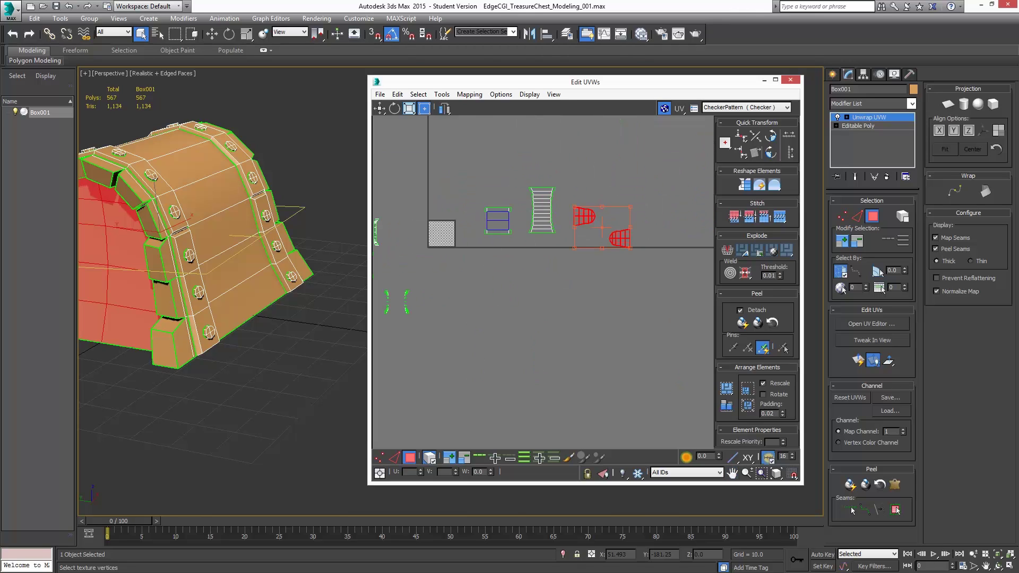
click(394, 108)
drag(582, 218, 583, 255)
click(642, 222)
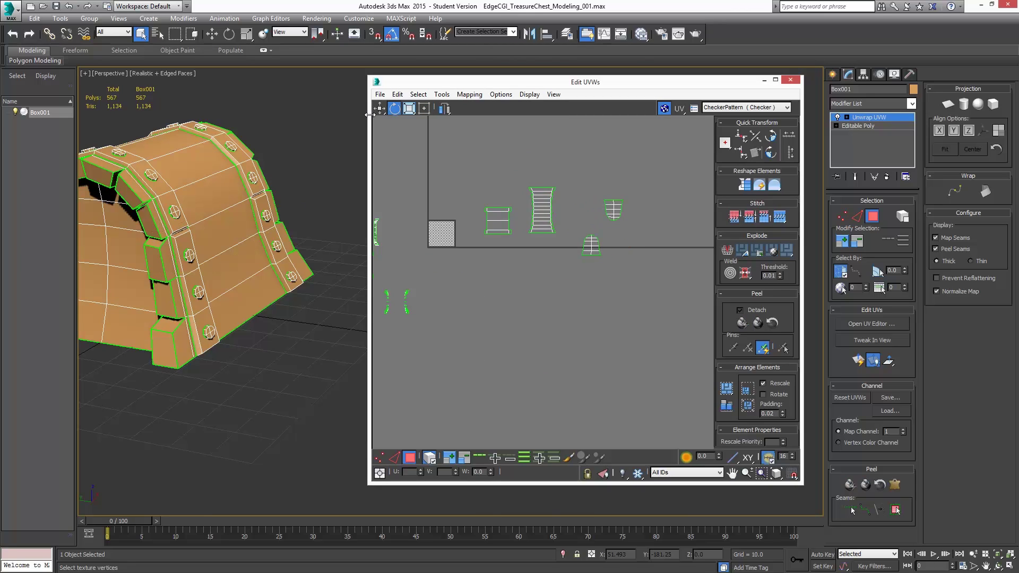
Move the end panel with the downward-pointing arch directly to the right of the other end panel's UVs.
click(379, 109)
mouse_move(613, 208)
mouse_down()
mouse_move(604, 249)
mouse_move(598, 217)
mouse_up()
scroll(604, 248, up, 2)
scroll(604, 249, up, 5)
scroll(606, 230, down, 2)
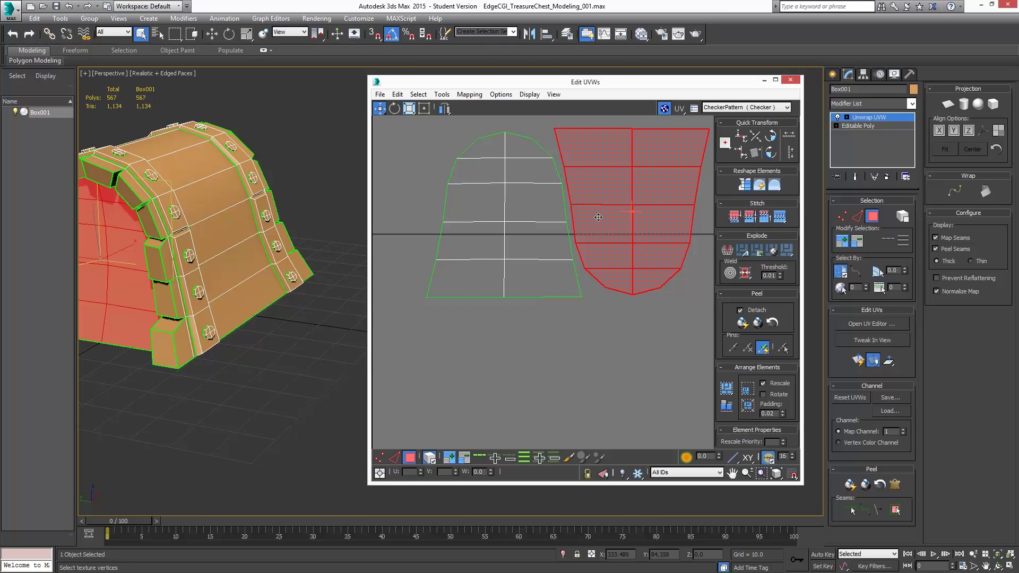
scroll(598, 221, down, 5)
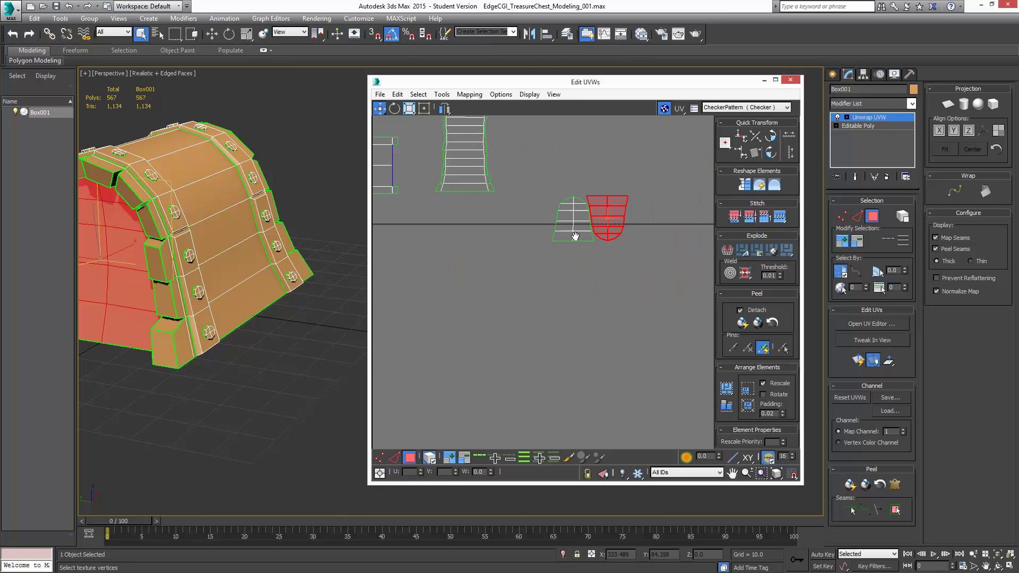
Select the left of the two inner rim UV strips and inspect its faces on the chest's end.
middle_drag(575, 236, 744, 236)
scroll(659, 233, down, 5)
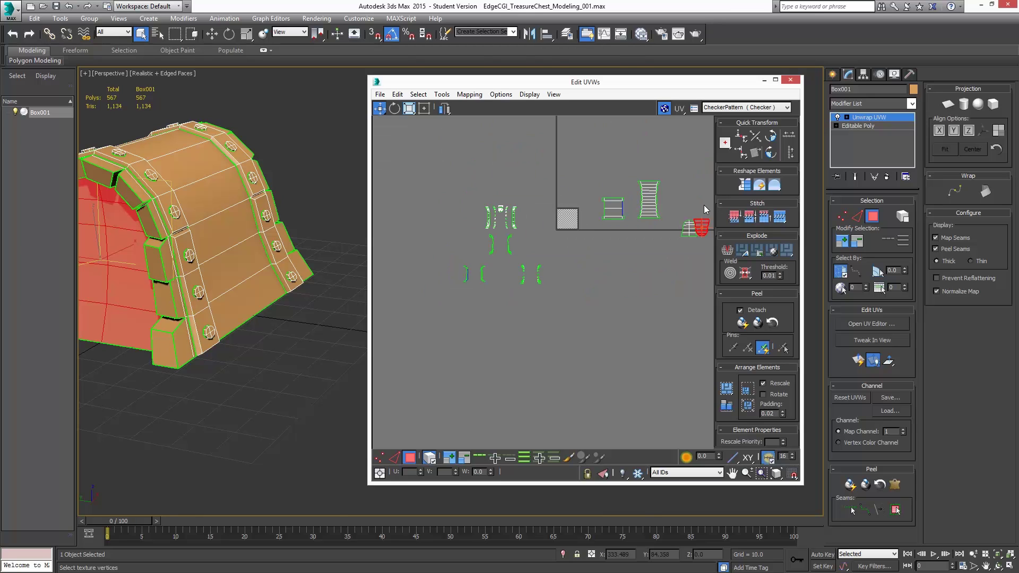
middle_drag(600, 251, 621, 244)
scroll(505, 255, up, 5)
scroll(465, 290, up, 3)
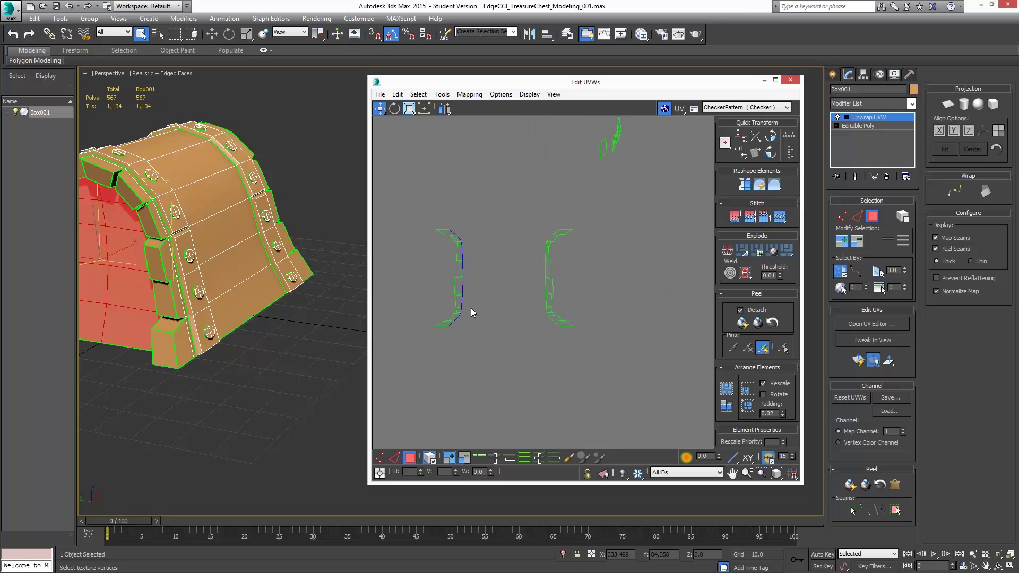
scroll(471, 308, up, 3)
drag(414, 191, 495, 351)
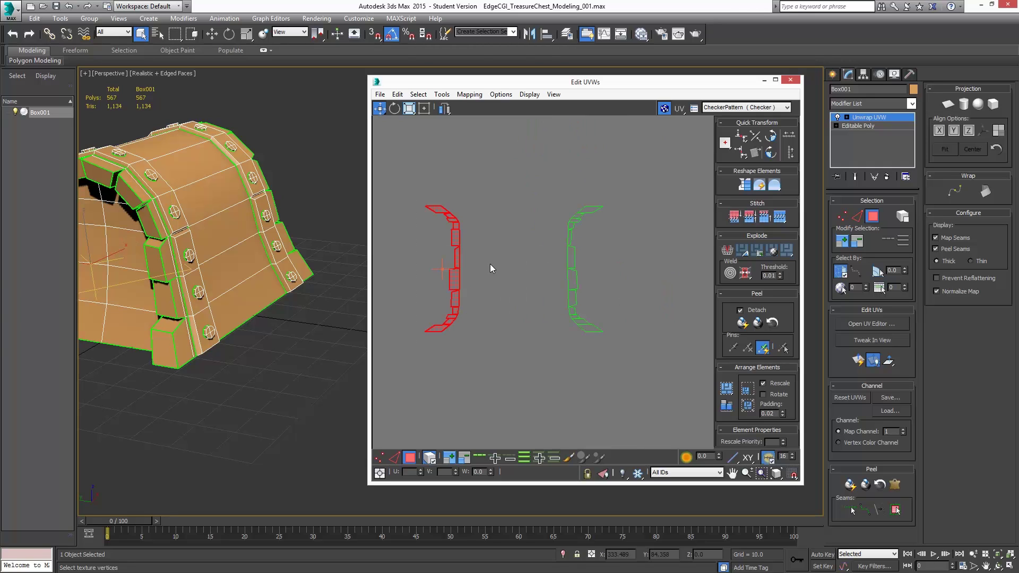
alt+middle_drag(100, 277, 198, 225)
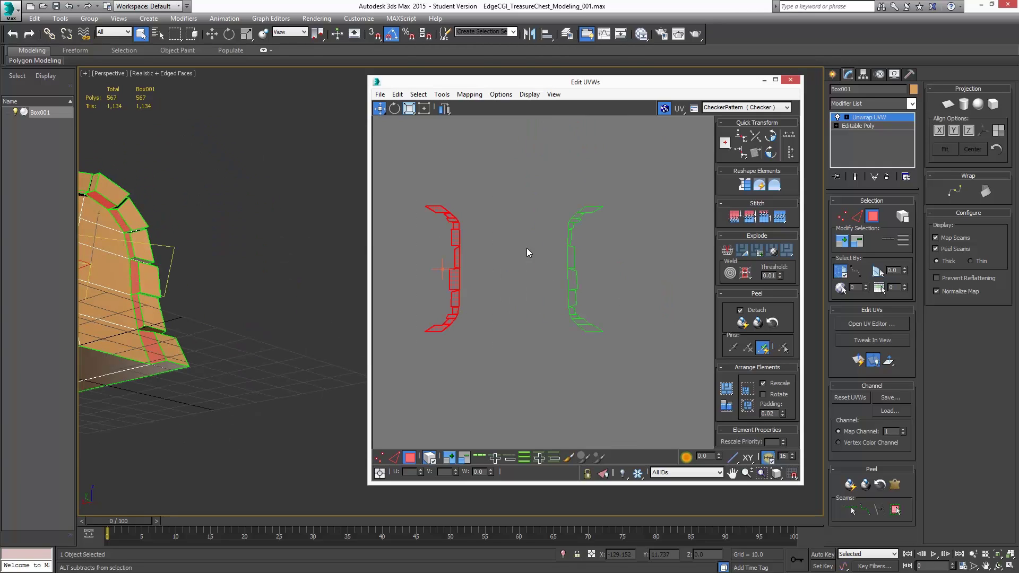
Try to flatten the selected inner rim strip with Quick Peel.
middle_drag(441, 292, 534, 287)
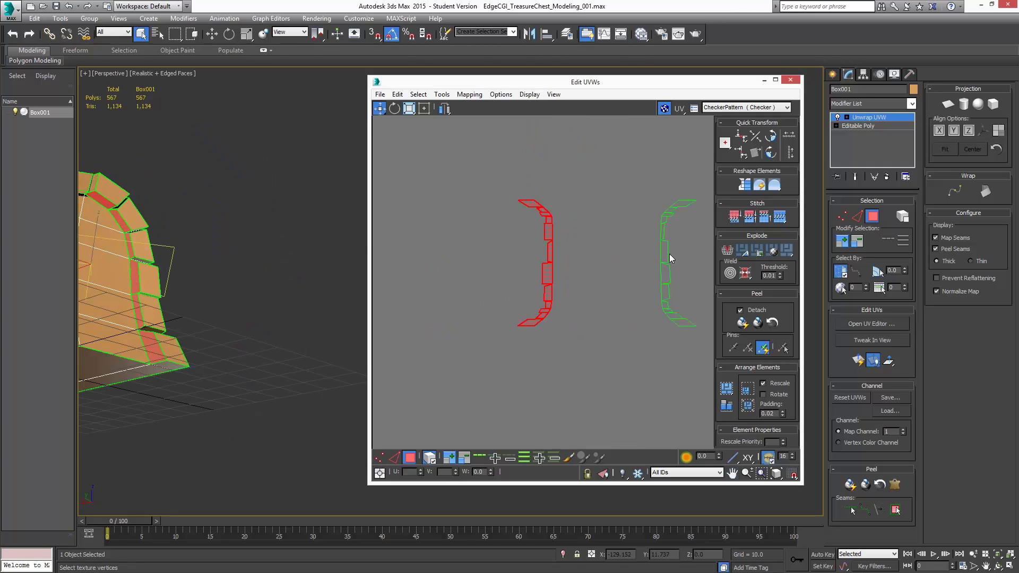
click(742, 322)
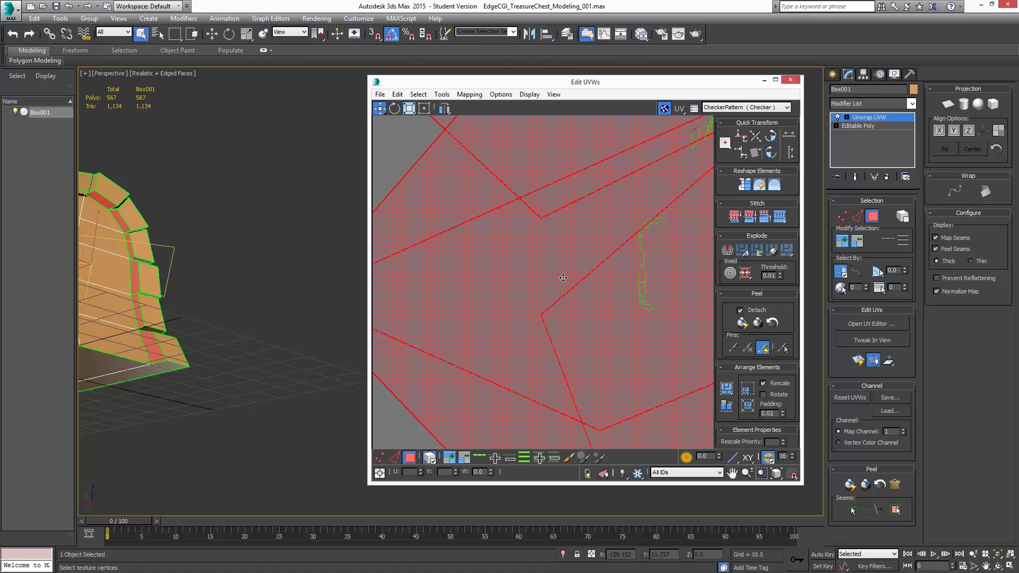
scroll(563, 277, down, 5)
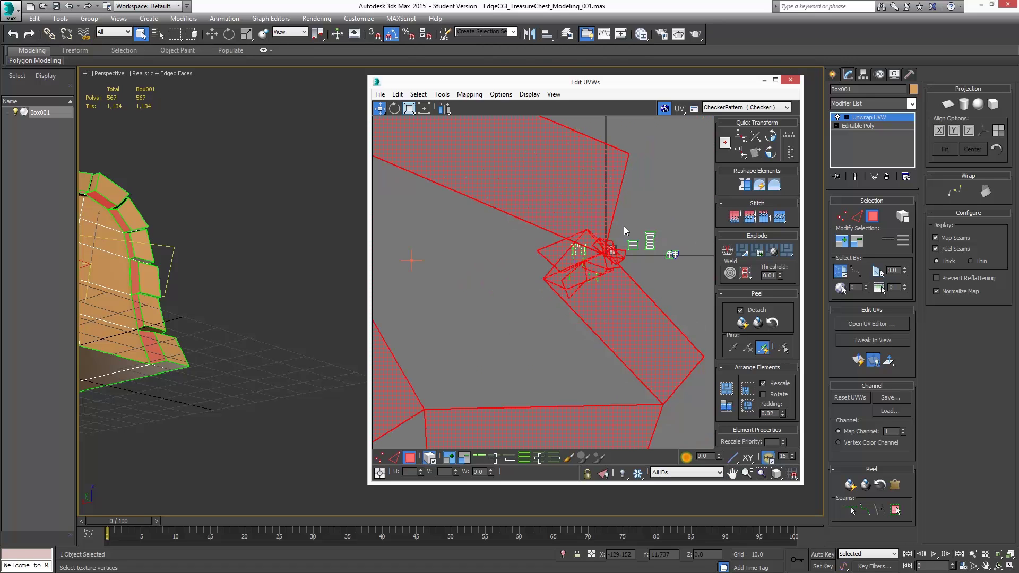
key(ctrl+z)
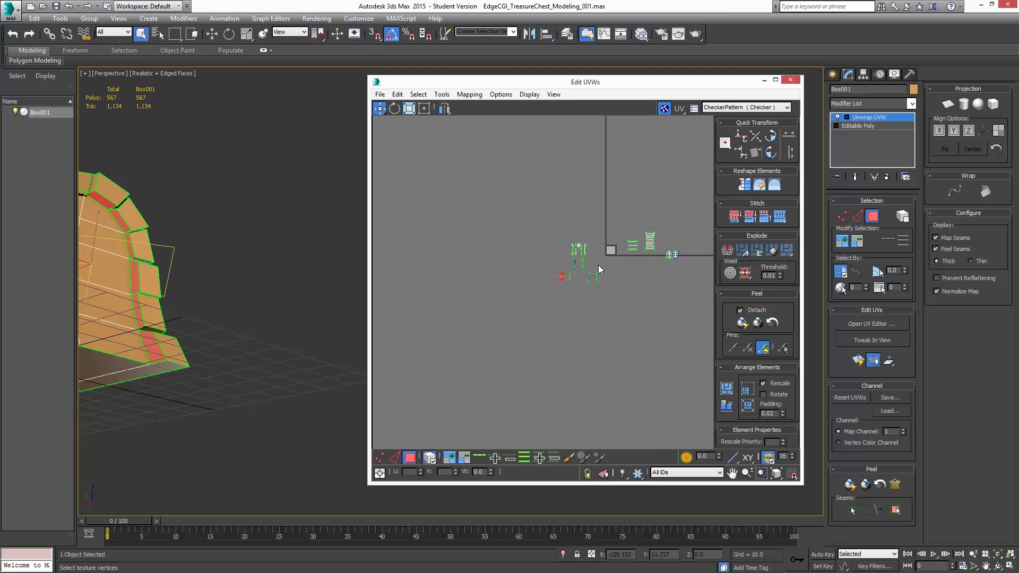
Turn off whole-element selection and select every other face along the left inner rim UV strip.
scroll(549, 283, up, 6)
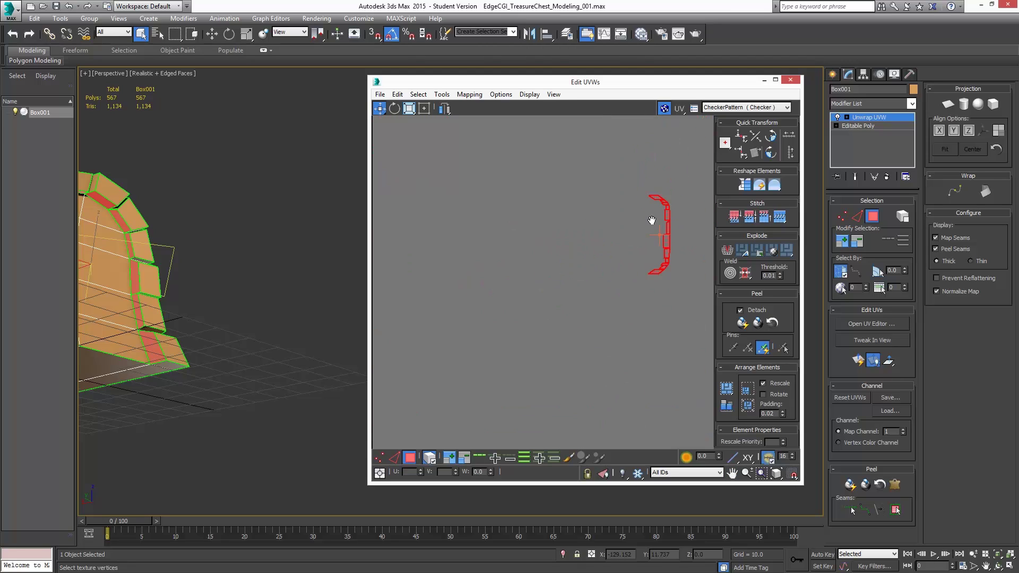
middle_drag(651, 220, 561, 272)
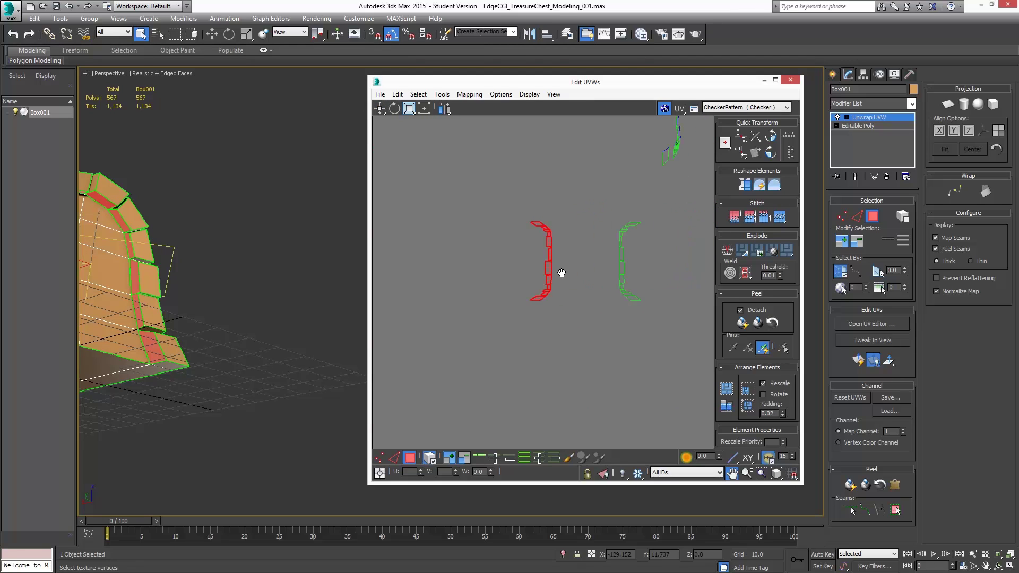
scroll(561, 268, up, 4)
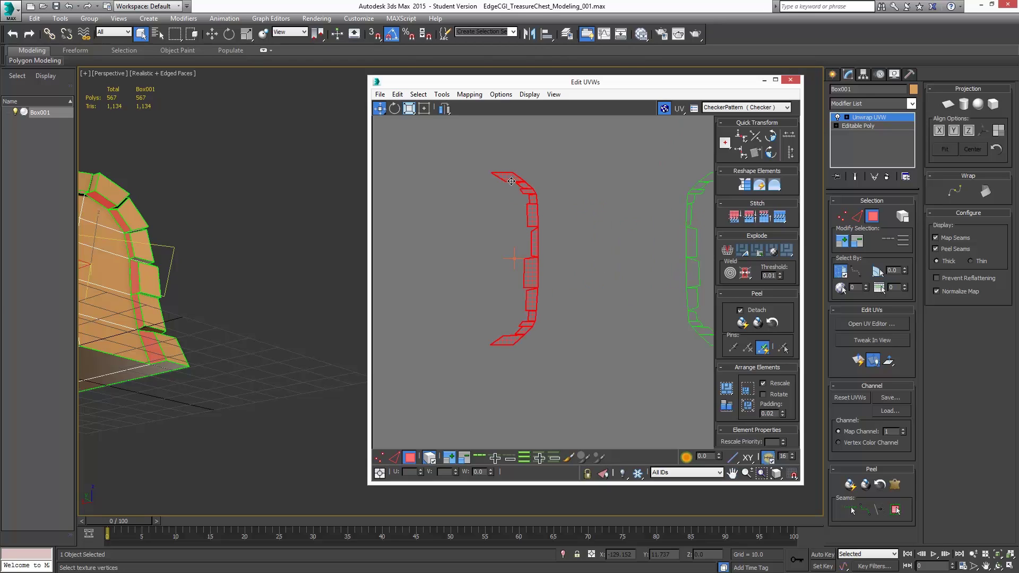
click(430, 457)
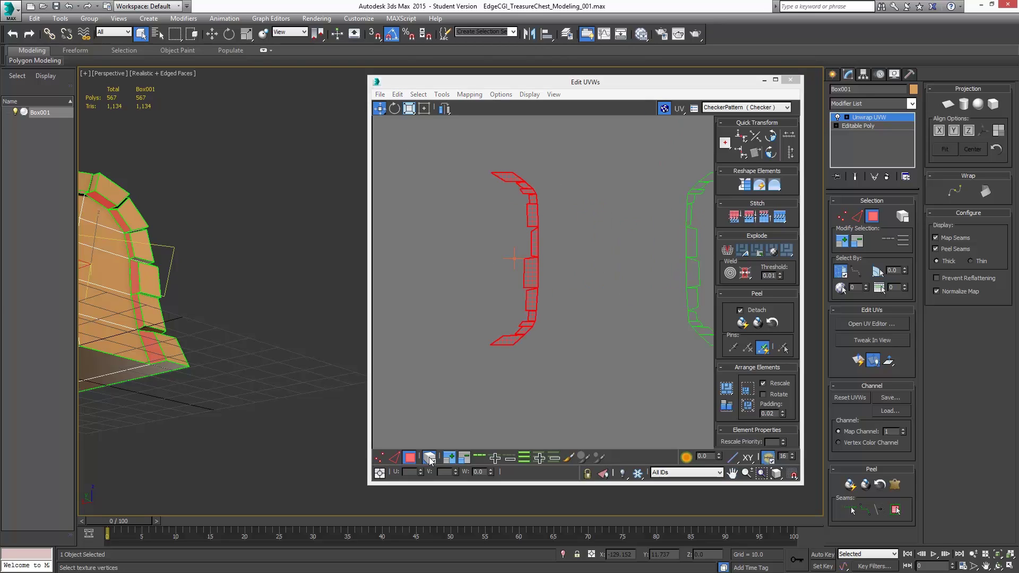
click(590, 202)
click(505, 176)
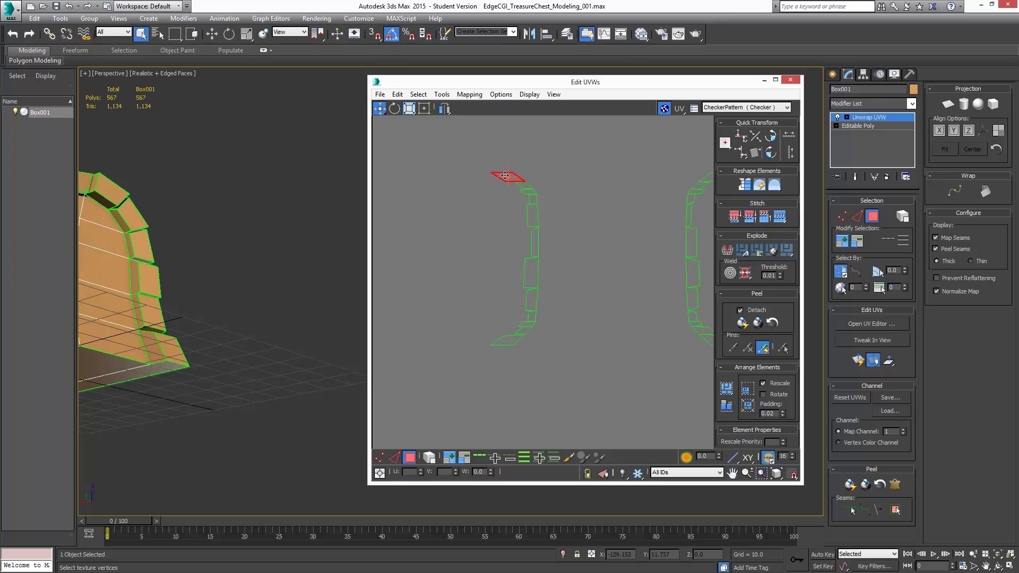
ctrl+click(516, 339)
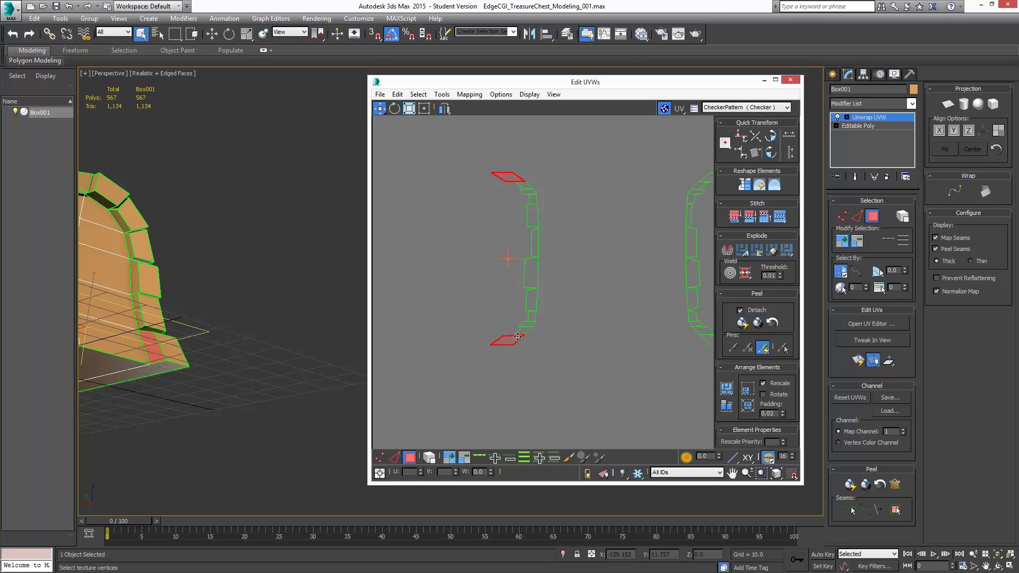
ctrl+click(527, 193)
ctrl+click(534, 216)
ctrl+click(536, 271)
ctrl+click(533, 317)
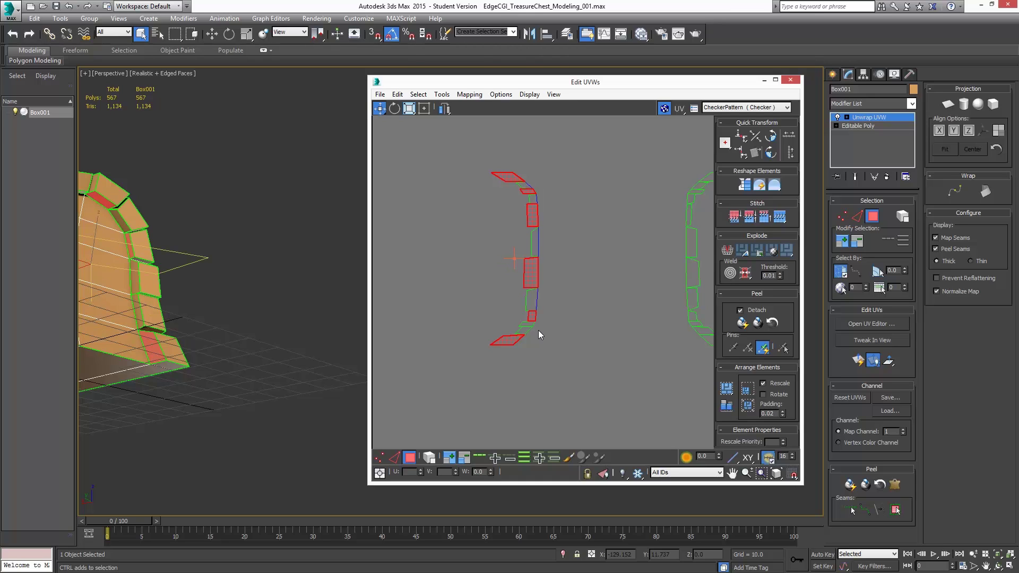
Break the alternating faces, including the missed one near the lower end, off the left rim strip and move them to its left.
right_click(528, 265)
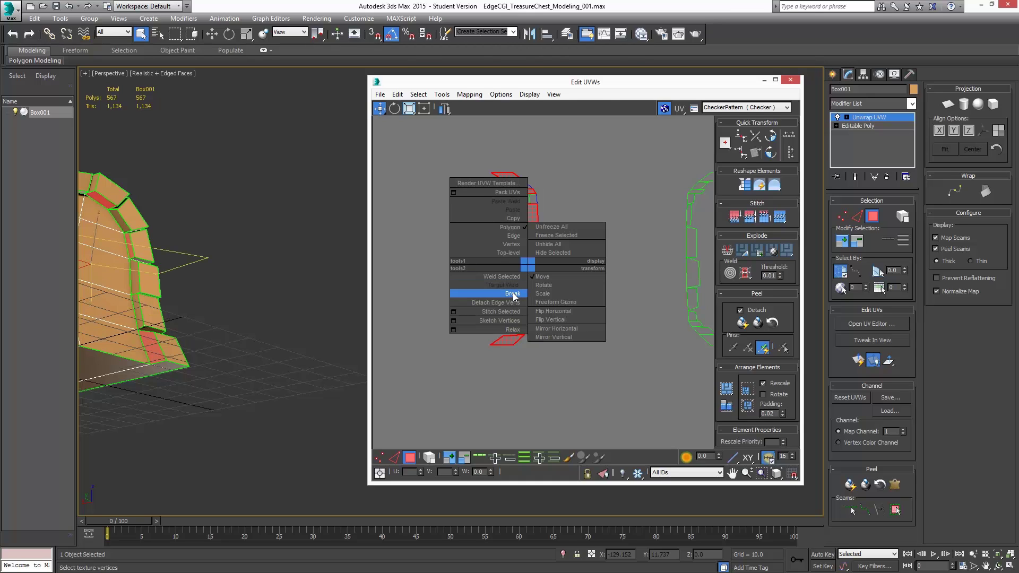
click(513, 294)
drag(528, 211, 469, 210)
click(529, 325)
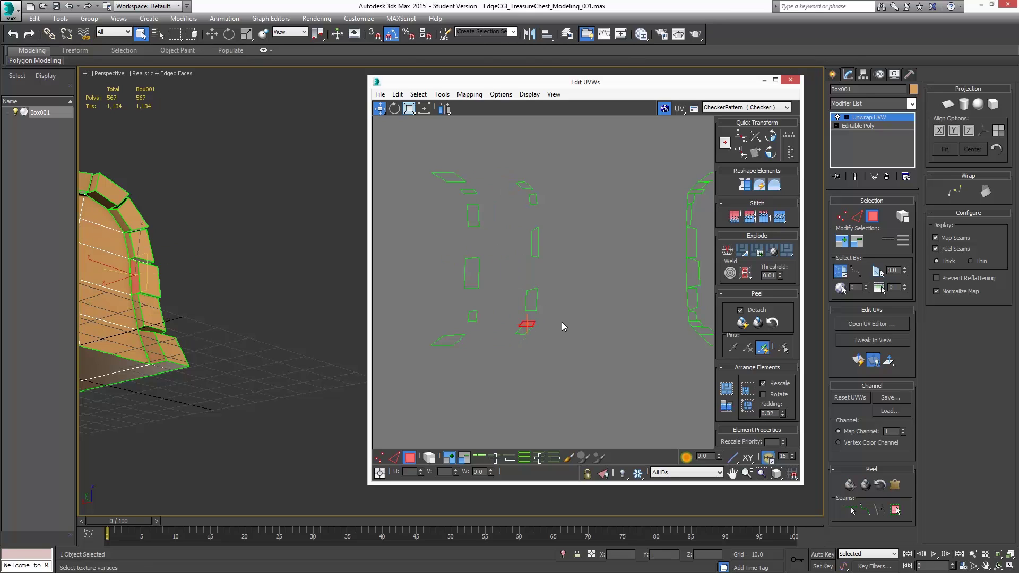
right_click(530, 313)
click(515, 345)
drag(531, 329, 455, 329)
Select all pieces of the left rim strip, rotate them 90 degrees counterclockwise and flatten them with Quick Peel.
drag(569, 374, 457, 146)
click(394, 108)
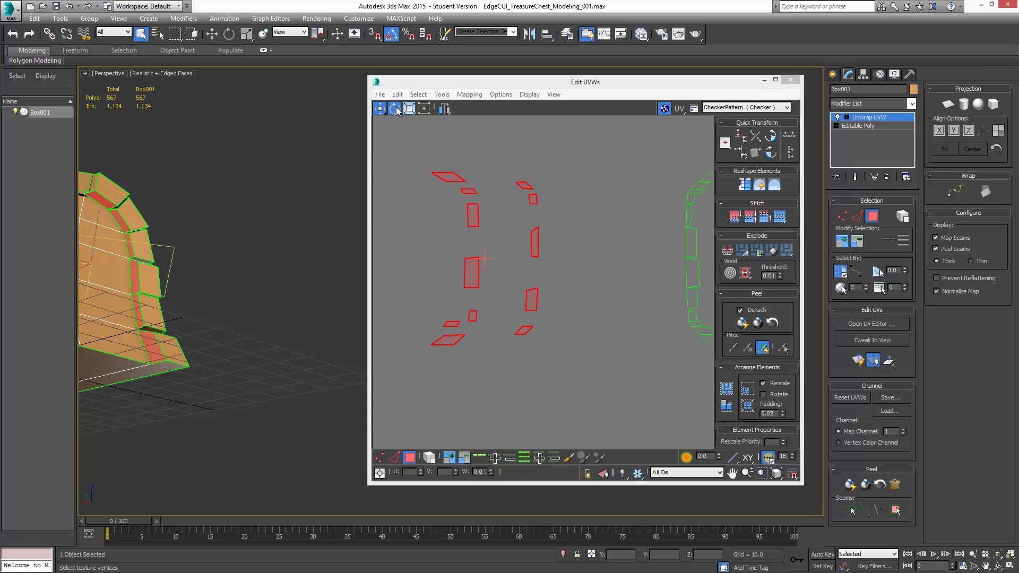
drag(484, 260, 485, 260)
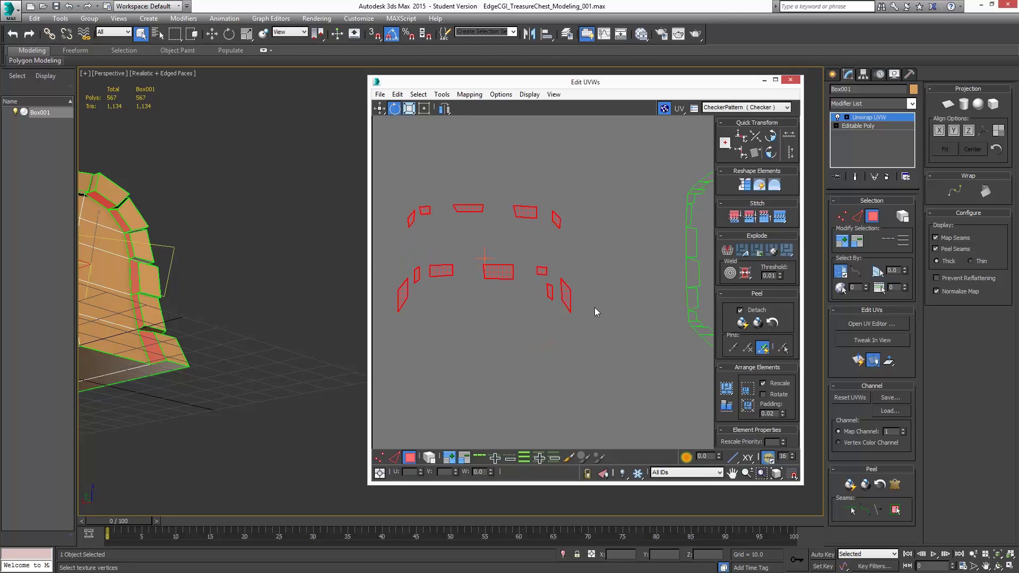
click(744, 323)
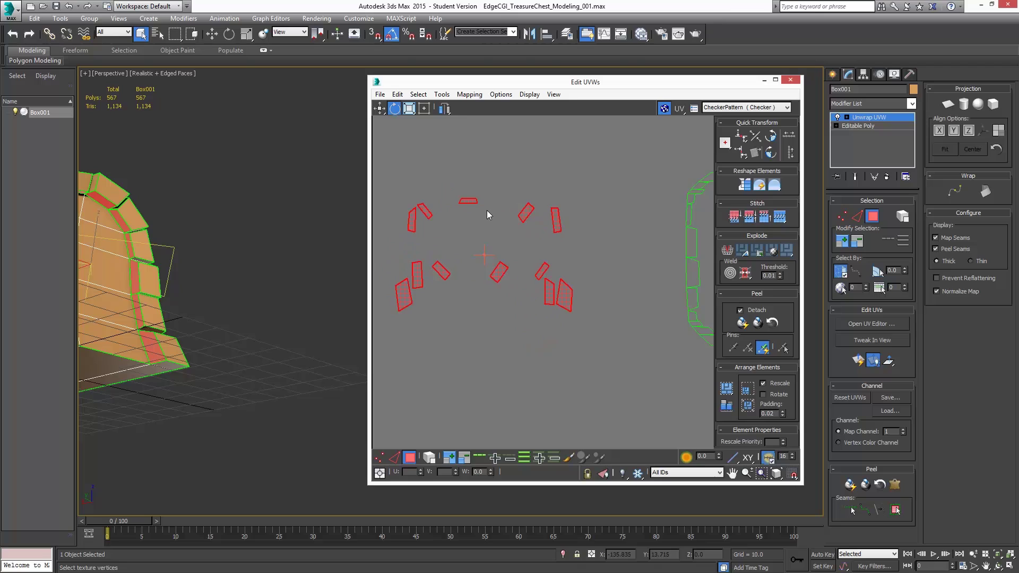
Rotate the tilted peeled rim pieces individually until they lie level, except the four at the right end of the arch.
middle_drag(488, 211, 533, 214)
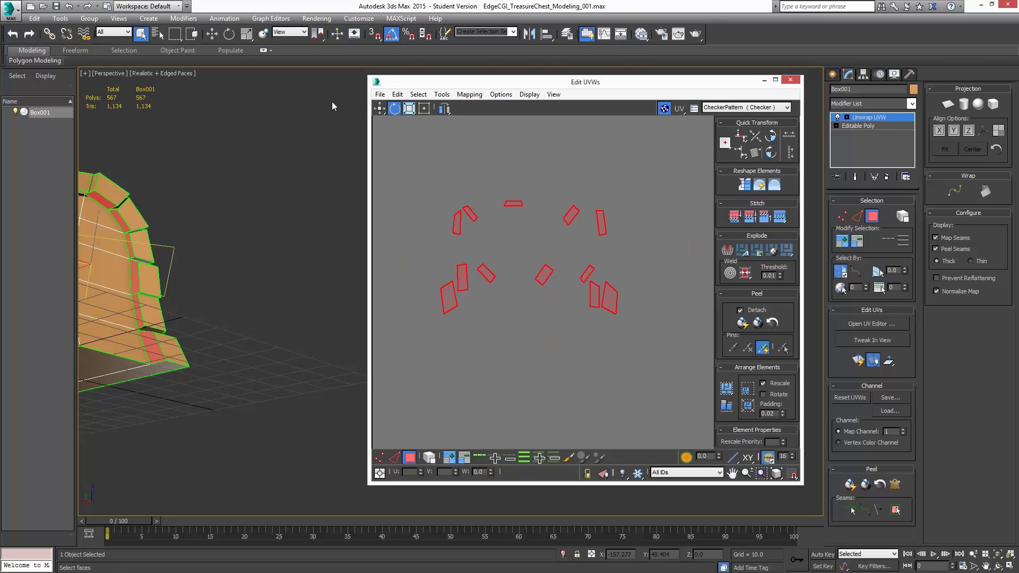
click(504, 212)
scroll(506, 214, up, 2)
scroll(507, 212, up, 2)
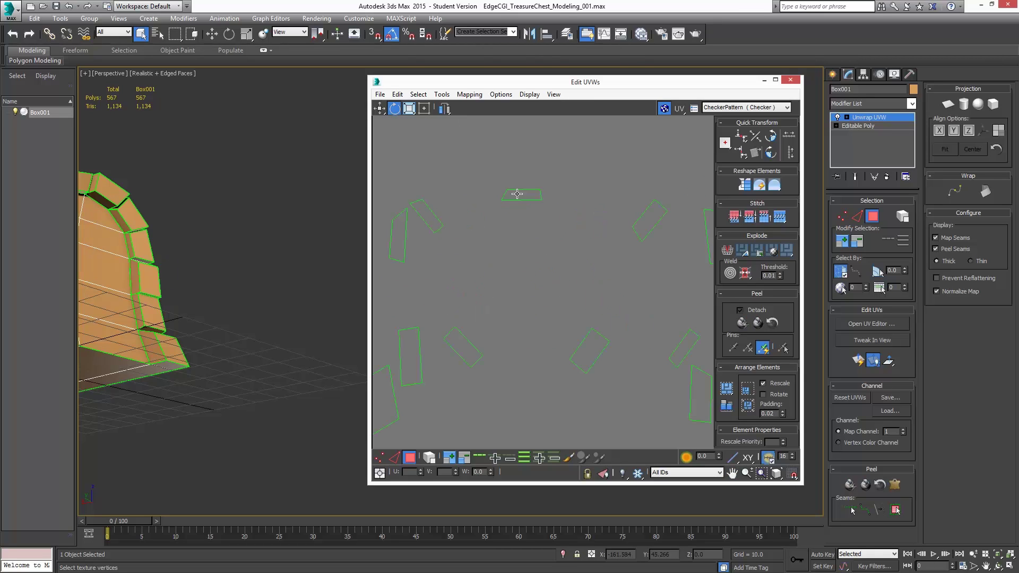
click(521, 195)
click(432, 219)
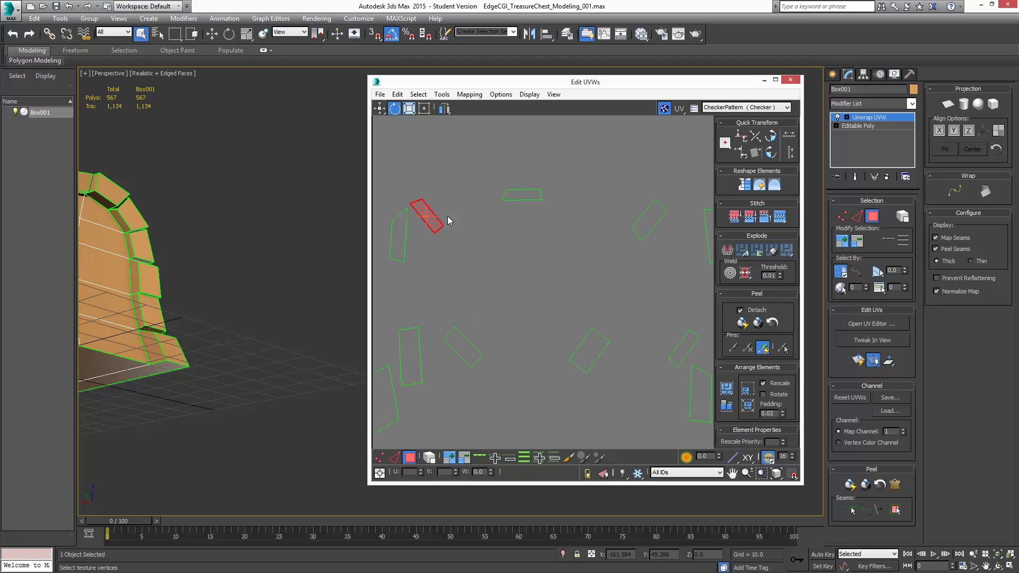
drag(433, 219, 427, 215)
drag(649, 220, 649, 237)
middle_drag(519, 255, 595, 246)
drag(472, 246, 475, 230)
drag(489, 332, 489, 287)
drag(533, 328, 533, 302)
drag(447, 372, 447, 330)
drag(658, 348, 649, 310)
Level the four remaining peeled pieces at the right end, and rotate the whole set 90 degrees clockwise.
middle_drag(649, 310, 647, 309)
scroll(523, 305, down, 5)
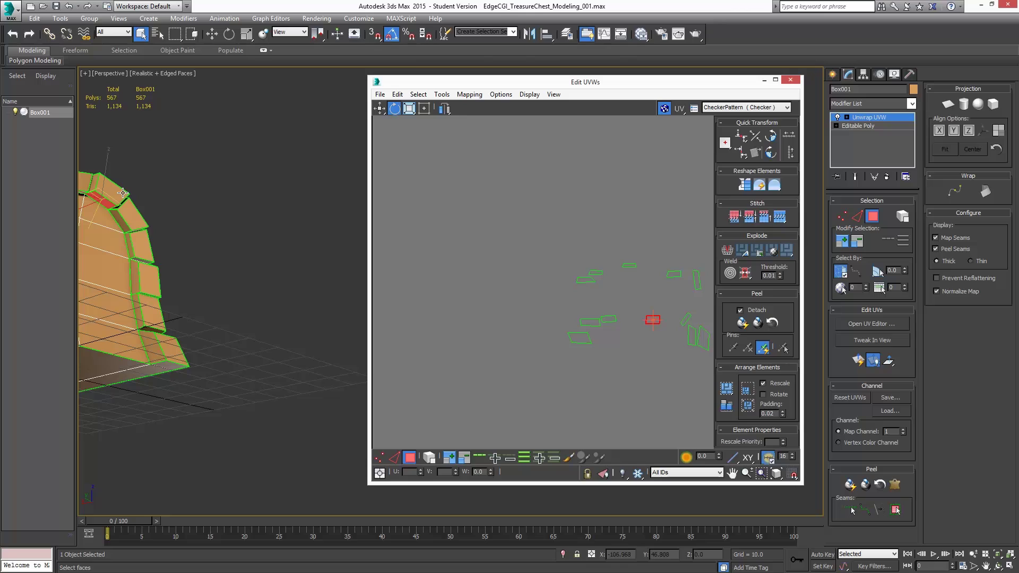
drag(606, 317, 611, 290)
drag(623, 343, 623, 317)
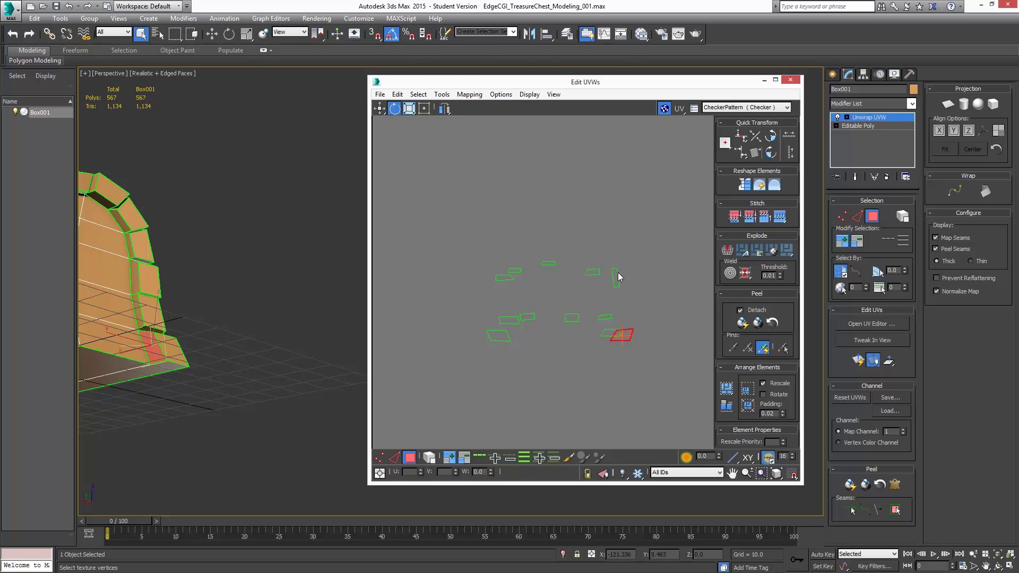
drag(622, 335, 616, 277)
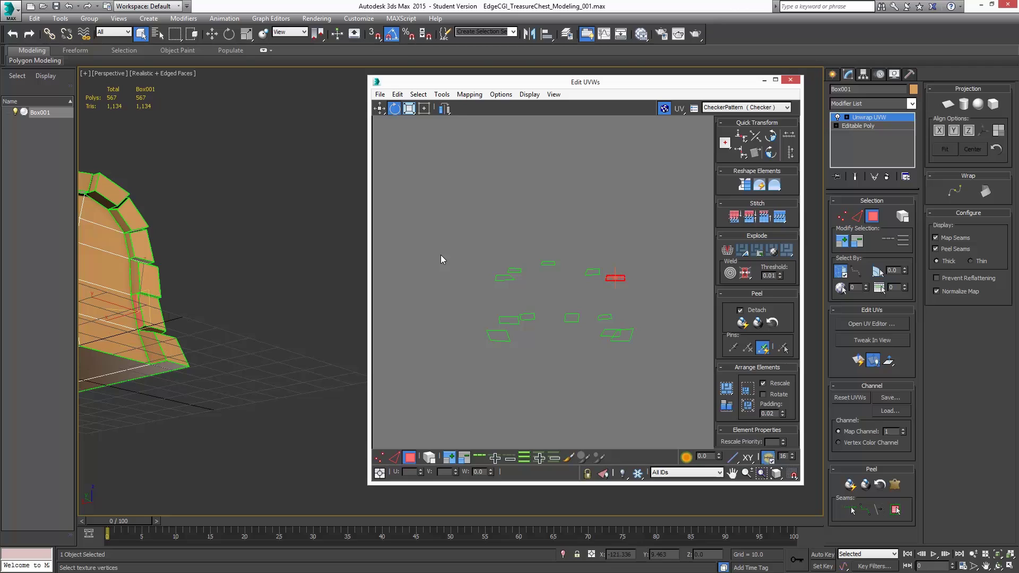
drag(670, 361, 421, 109)
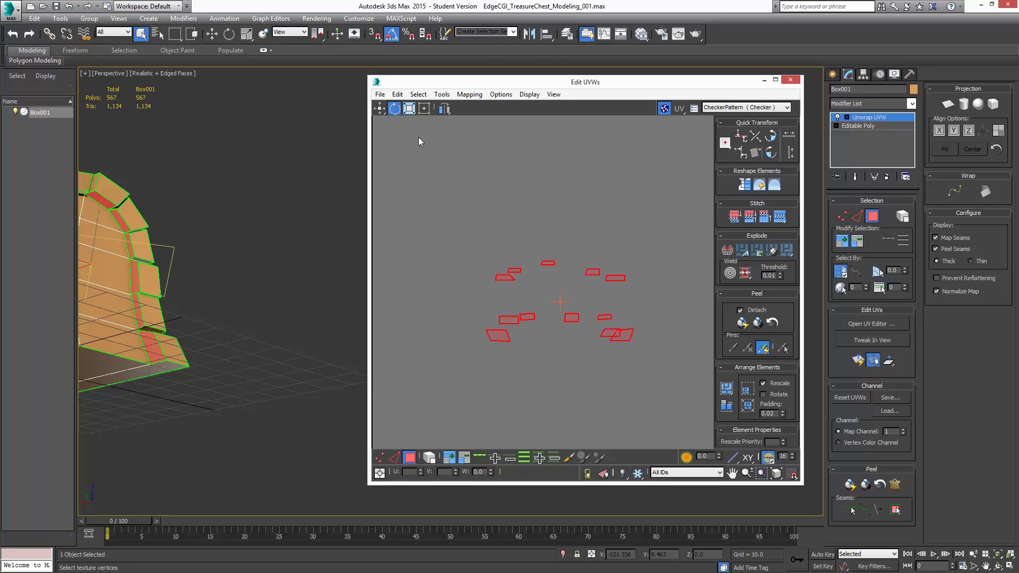
drag(499, 278, 499, 329)
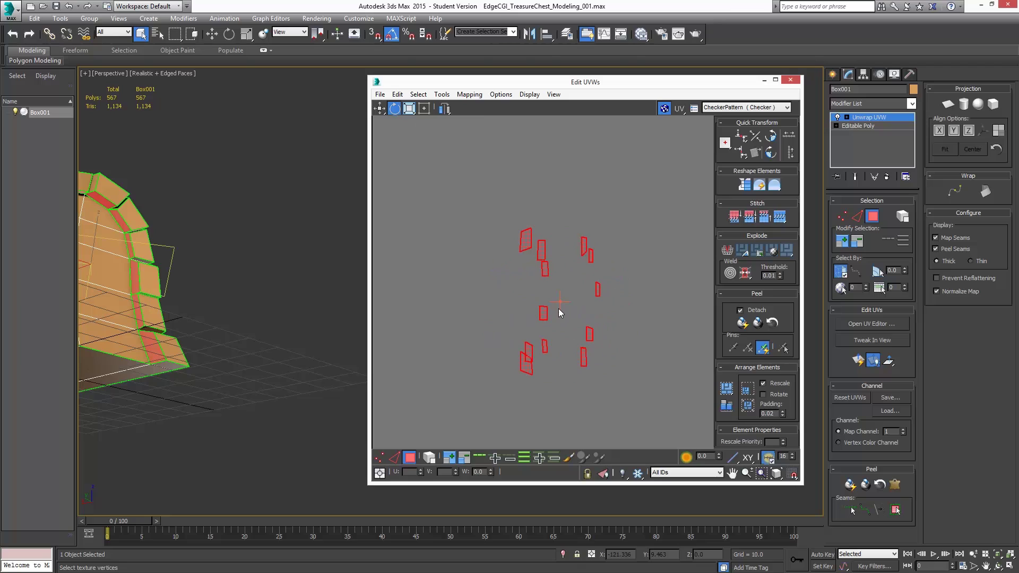
Select every other face along the right inner rim UV strip, starting with its uppermost face.
scroll(539, 272, down, 3)
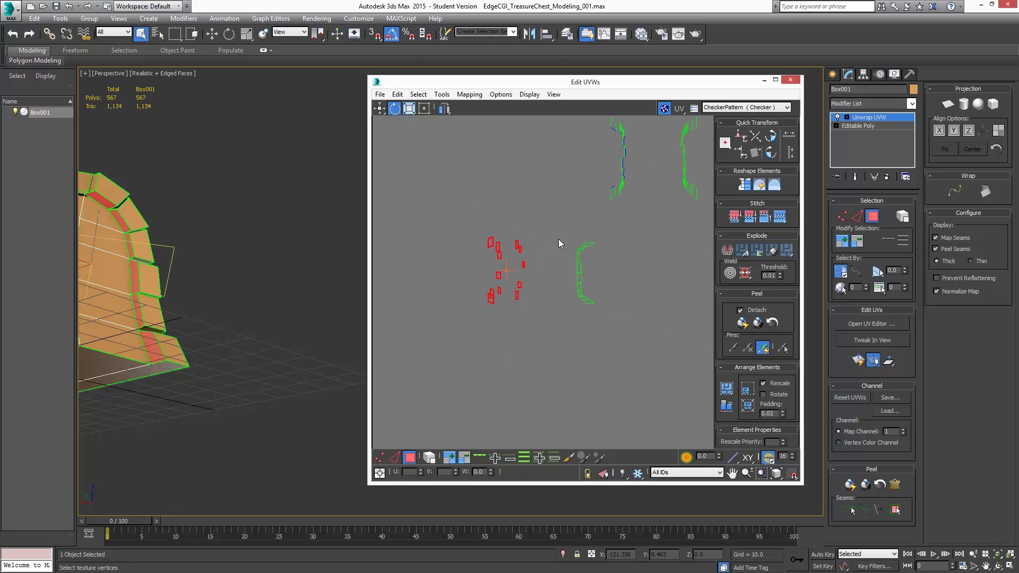
scroll(583, 270, up, 5)
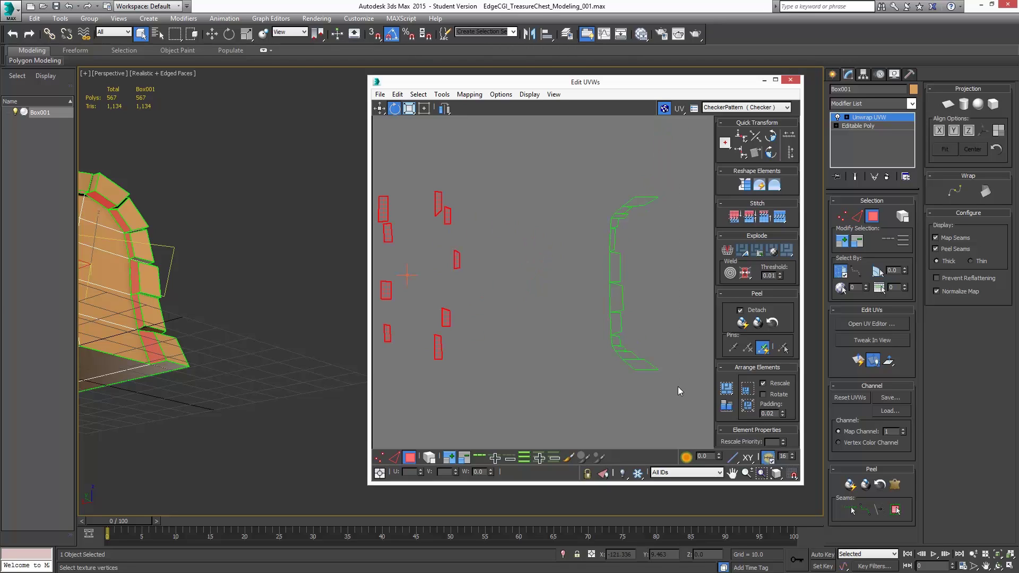
click(640, 202)
ctrl+click(620, 215)
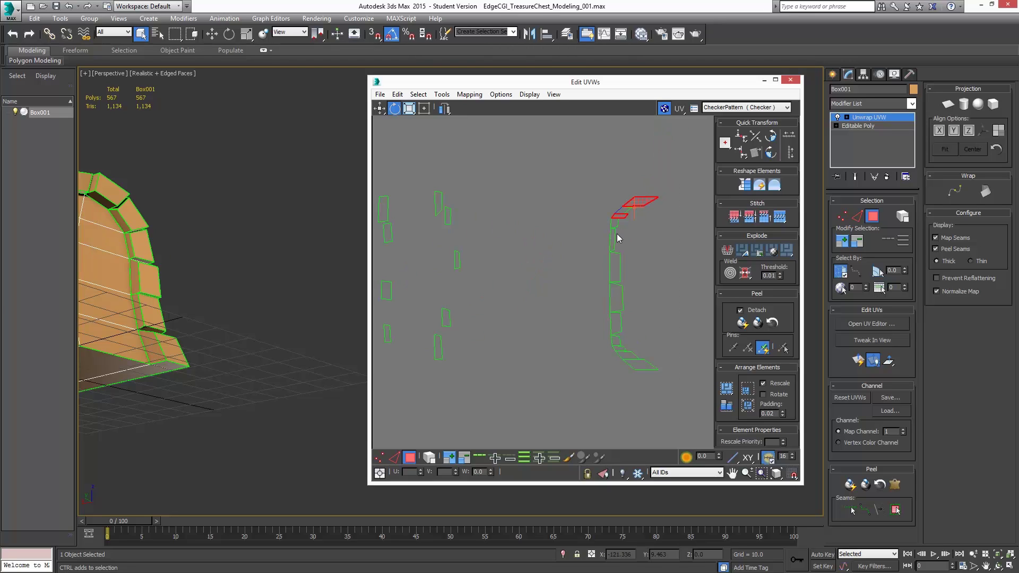
ctrl+click(613, 240)
ctrl+click(617, 295)
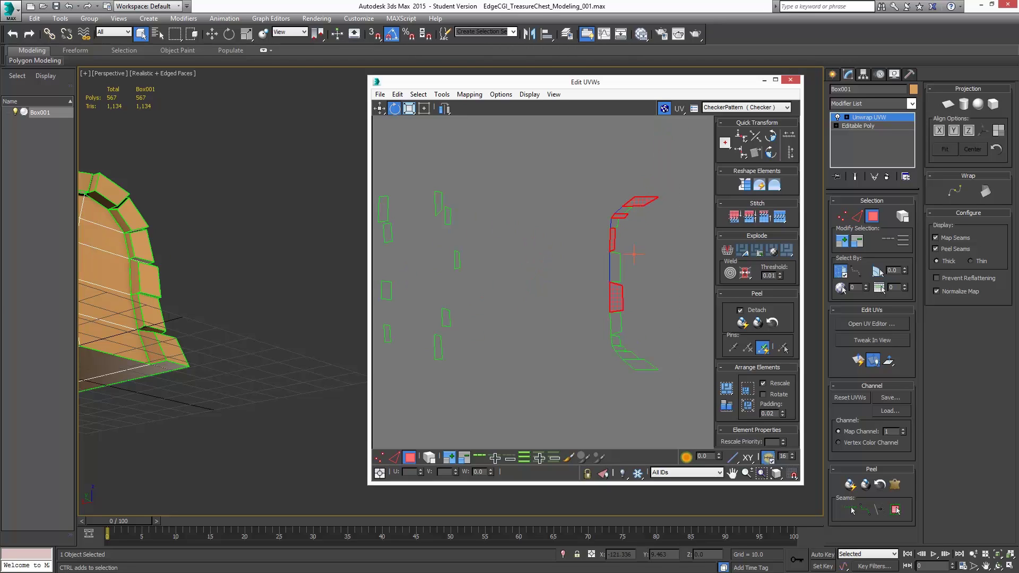
ctrl+click(617, 340)
ctrl+click(627, 356)
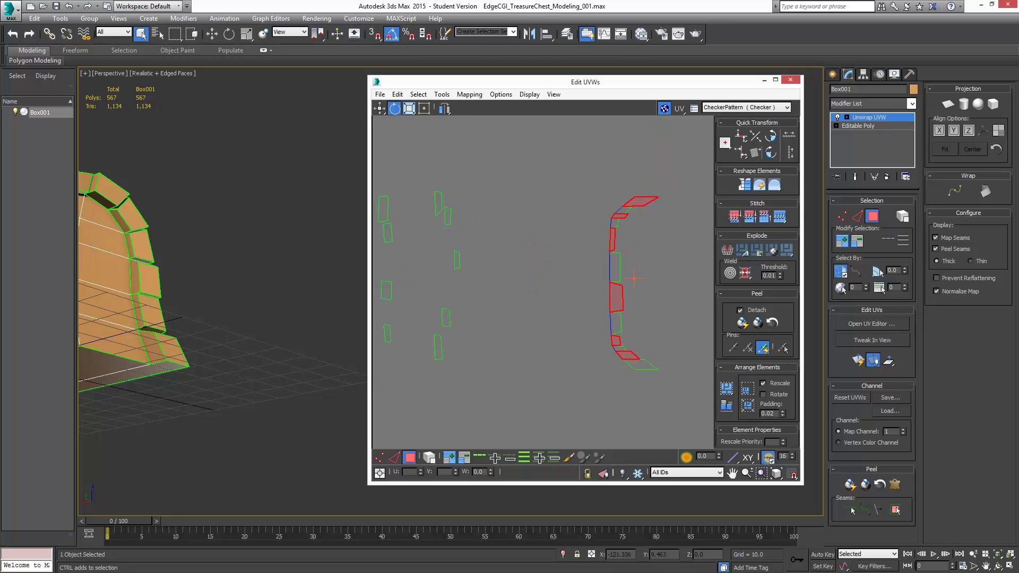
Break the selected faces off the right rim strip and move them a short distance to its left.
right_click(659, 334)
click(637, 359)
click(378, 110)
drag(633, 202, 564, 202)
Flatten all pieces of the right inner rim strip with Quick Peel and deselect them.
drag(673, 408, 526, 175)
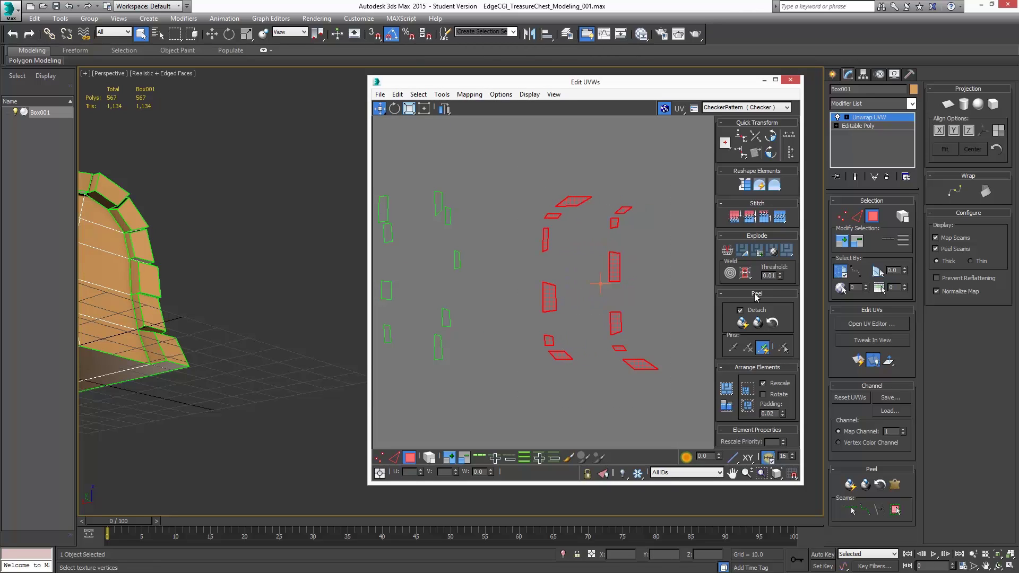
click(743, 323)
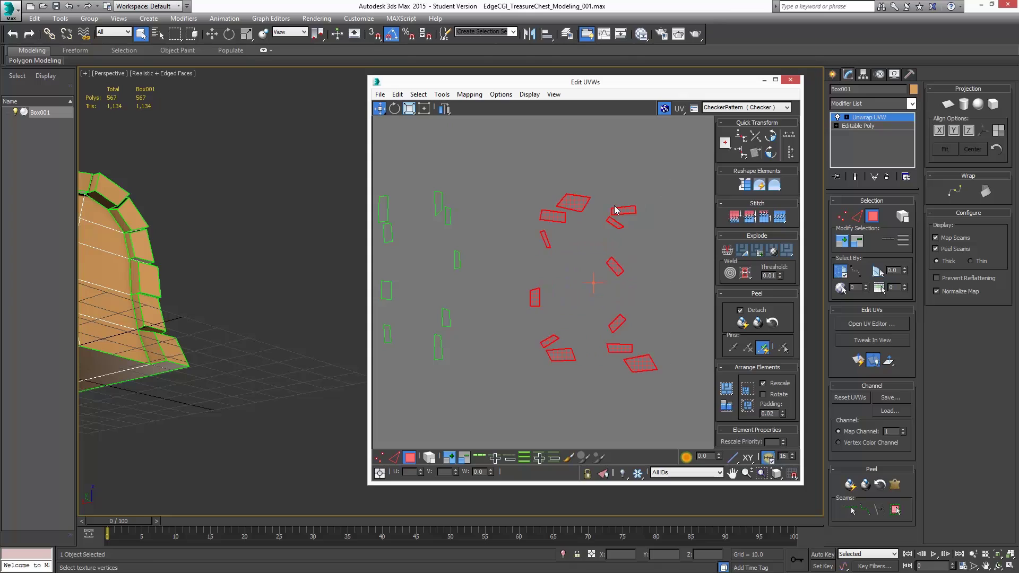
click(497, 195)
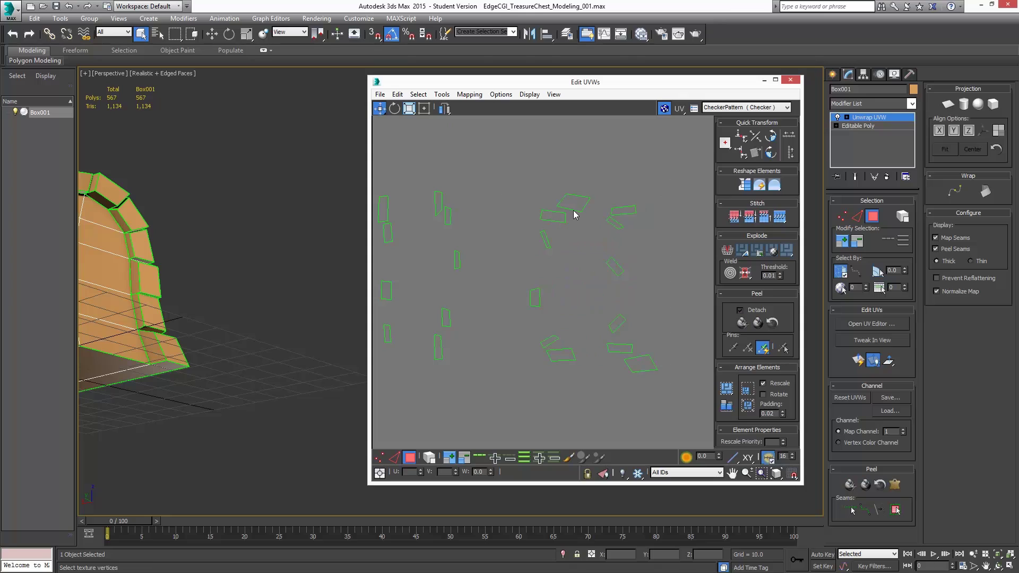
Rotate the tilted peeled pieces of the right rim strip one by one until they stand roughly upright.
click(393, 109)
drag(579, 205, 547, 250)
drag(553, 340, 553, 309)
drag(562, 355, 561, 312)
drag(624, 210, 624, 169)
drag(616, 223, 616, 251)
drag(616, 267, 616, 288)
drag(617, 324, 618, 301)
drag(620, 349, 620, 304)
drag(641, 363, 641, 332)
scroll(601, 314, down, 5)
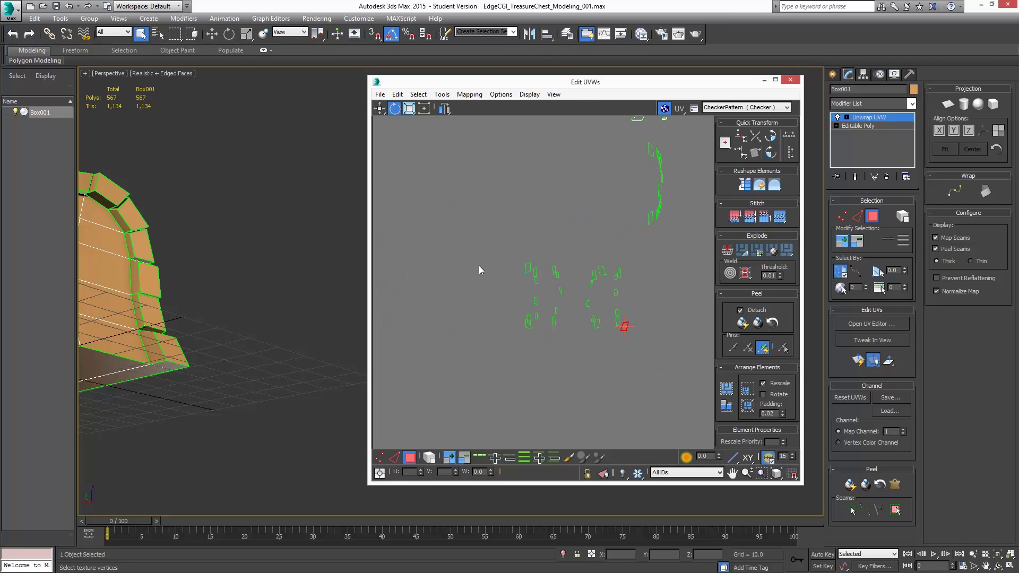
Select the separated pieces of both inner rim strips and pack them together into the checker tile.
drag(485, 244, 663, 375)
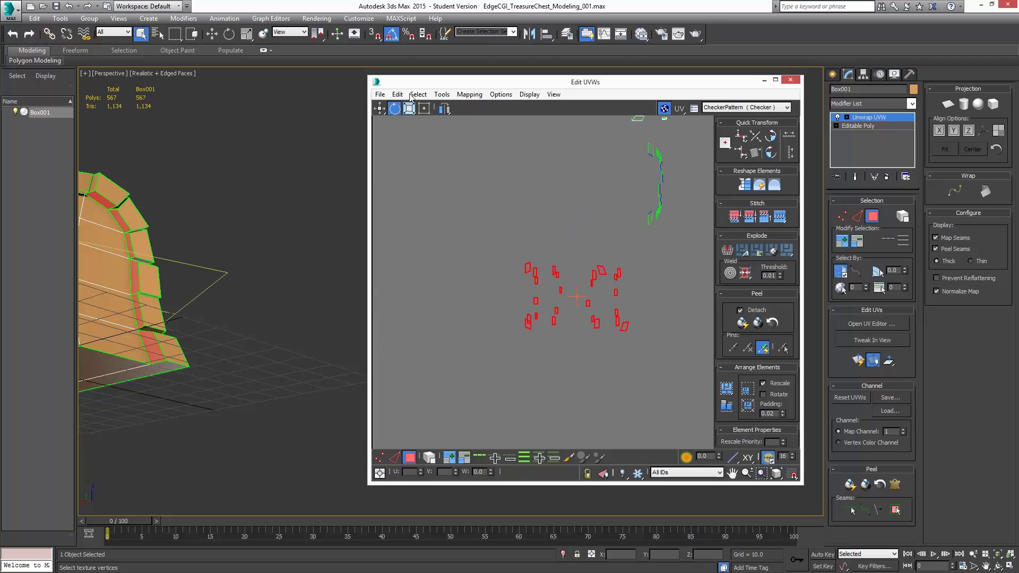
click(381, 110)
middle_drag(619, 275, 537, 262)
scroll(535, 262, down, 4)
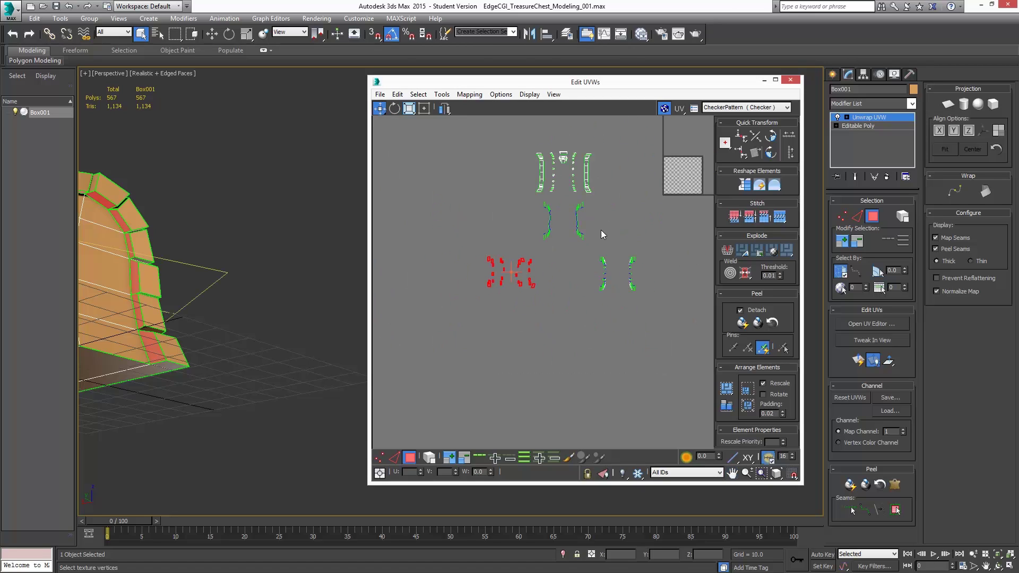
middle_drag(639, 204, 616, 205)
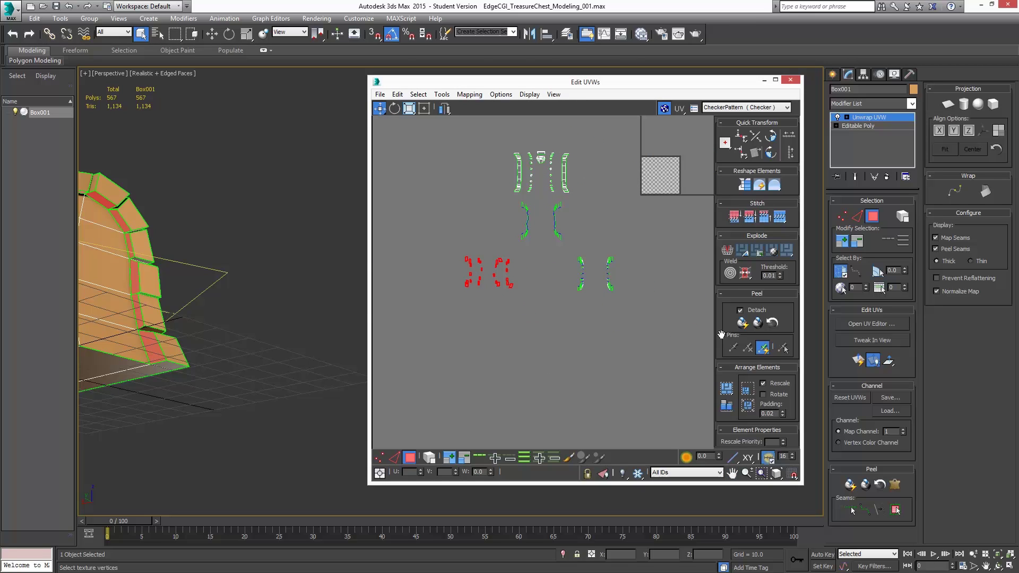
click(727, 392)
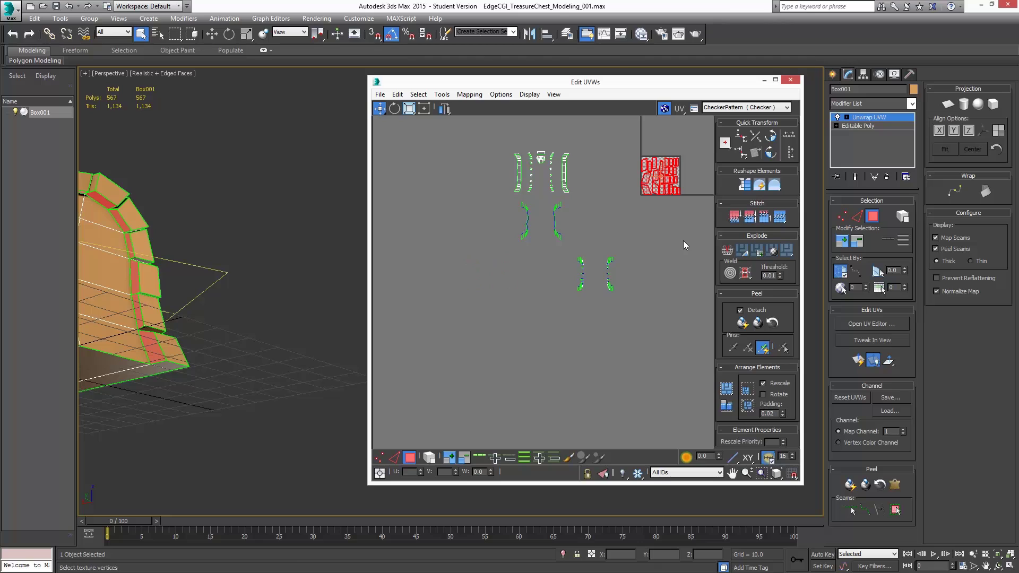
Move the packed inner rim pieces out of the checker tile to the empty space directly beside its right edge.
middle_drag(669, 223, 649, 249)
scroll(645, 213, up, 3)
middle_drag(664, 201, 593, 256)
middle_drag(642, 228, 602, 233)
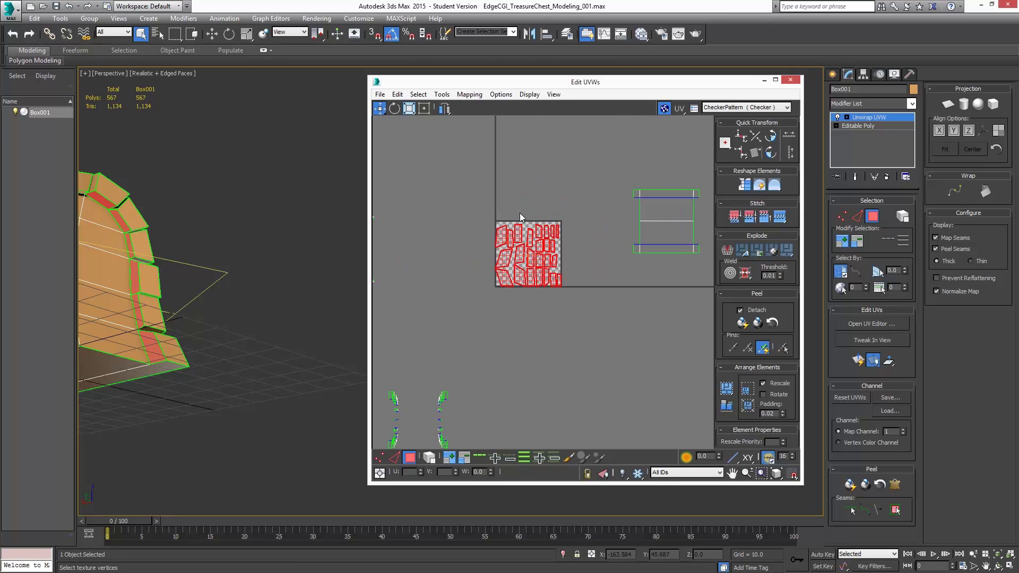
drag(501, 241, 571, 241)
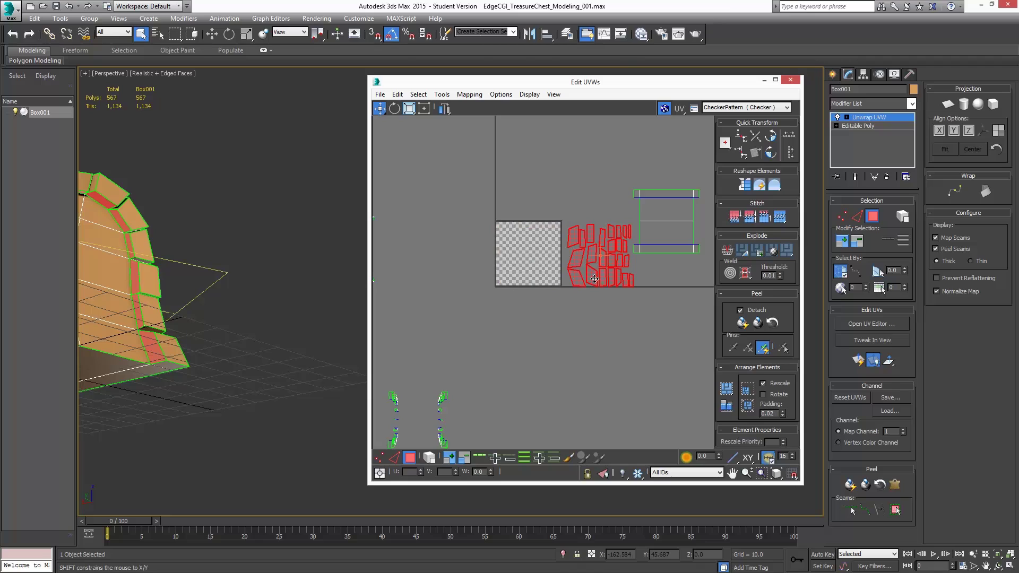
Move the packed inner rim pieces farther from the checker tile to the empty space below the rectangular panel shell.
middle_drag(570, 237, 500, 192)
drag(503, 199, 567, 260)
middle_drag(583, 276, 609, 263)
scroll(604, 247, down, 3)
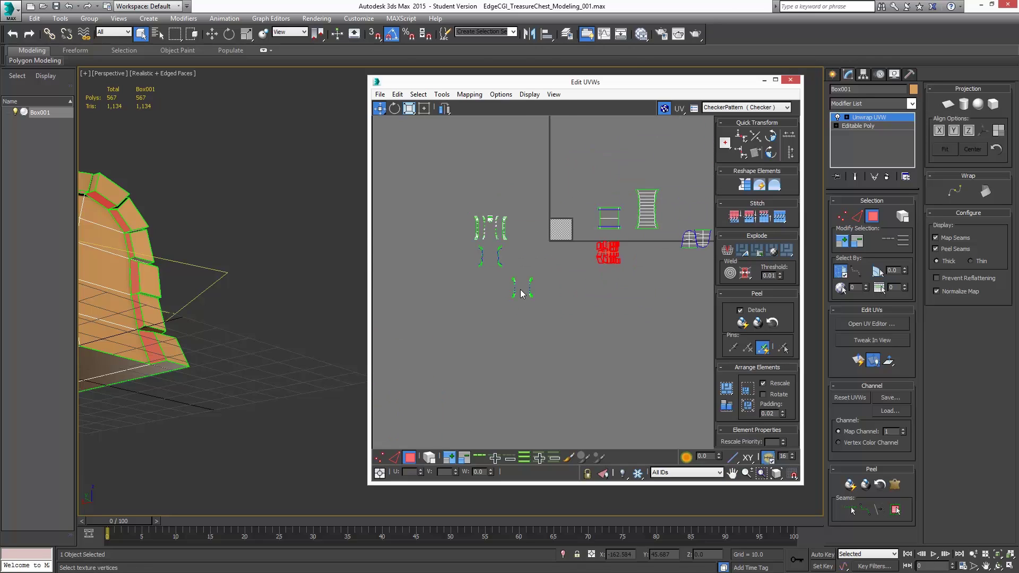
Select the two columns of small side faces between the rim blocks and flatten them with Quick Peel.
middle_drag(505, 289, 537, 279)
scroll(537, 277, up, 3)
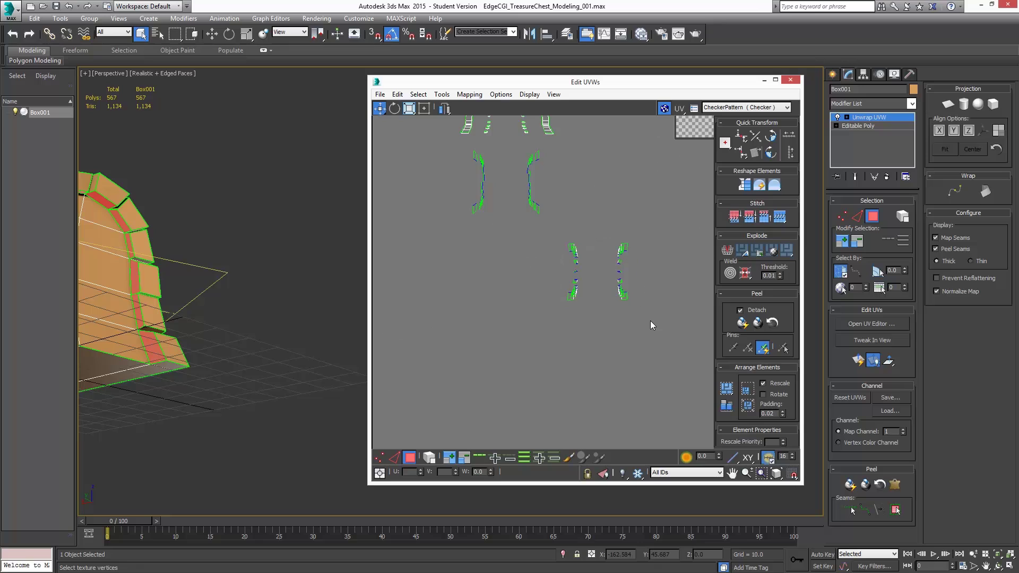
drag(651, 321, 652, 323)
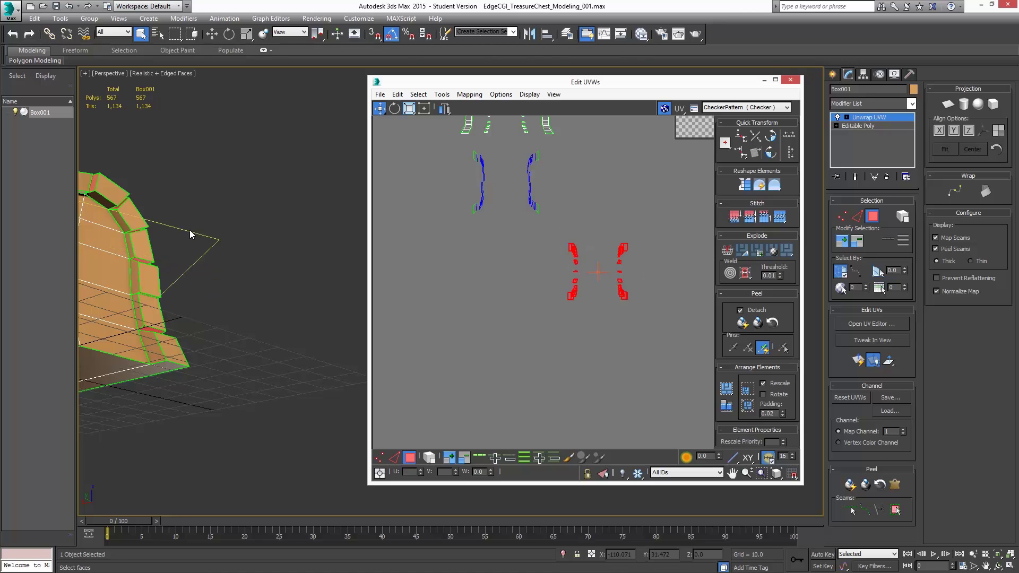
scroll(190, 230, up, 3)
alt+middle_drag(190, 232, 169, 229)
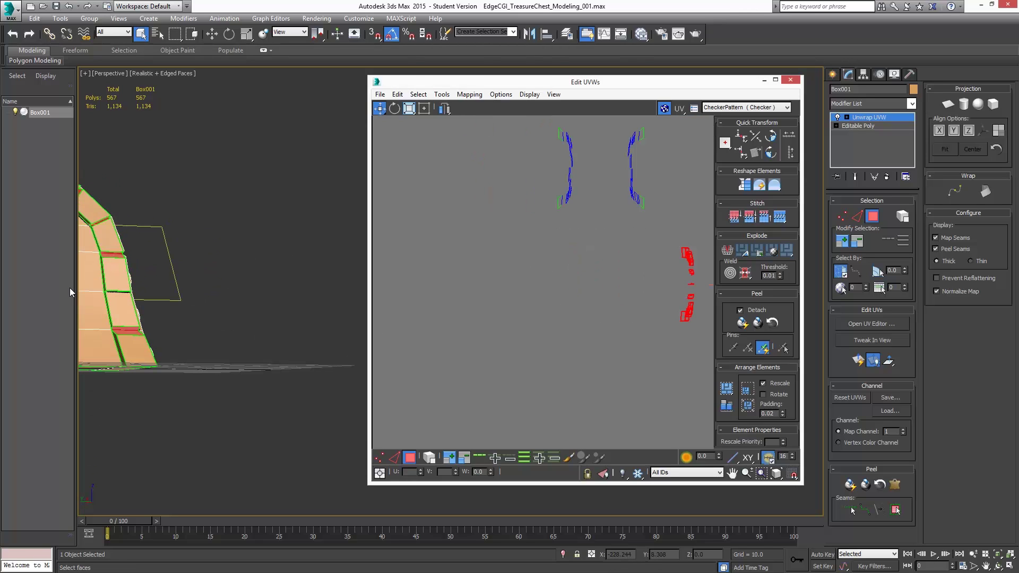
middle_click(237, 276)
alt+middle_drag(140, 274, 185, 258)
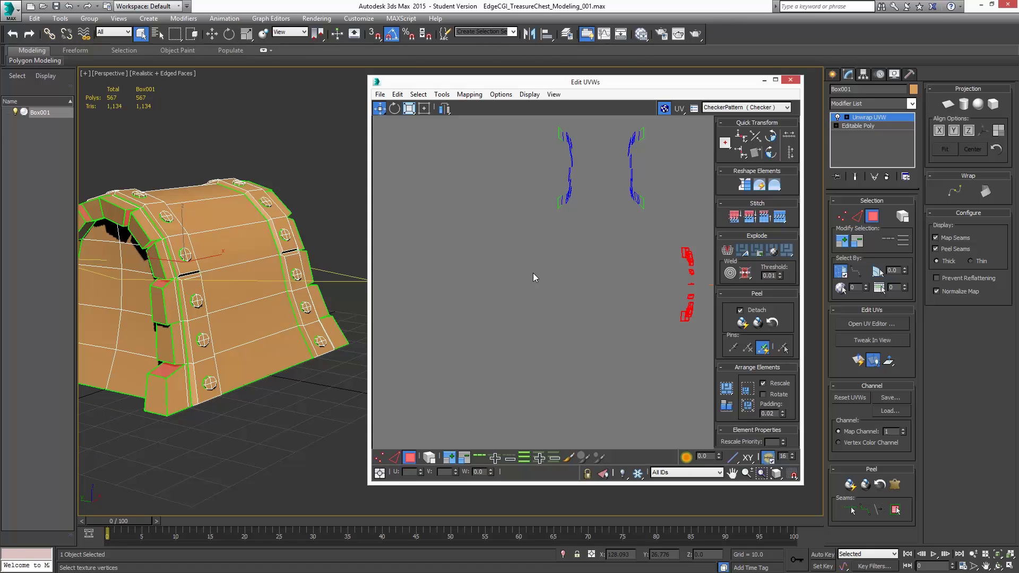
middle_drag(705, 289, 580, 284)
scroll(601, 275, up, 5)
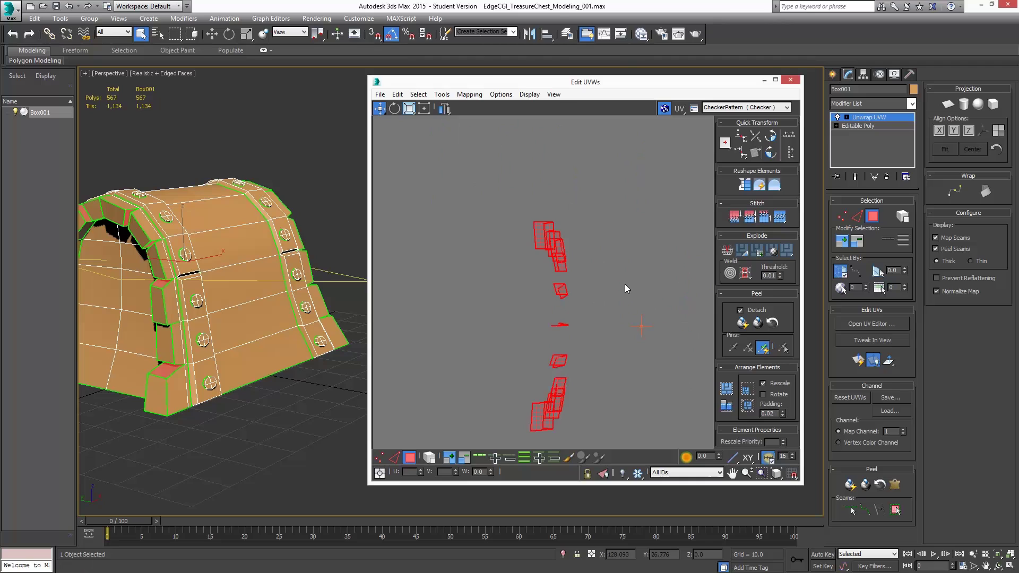
middle_drag(660, 288, 592, 286)
click(743, 323)
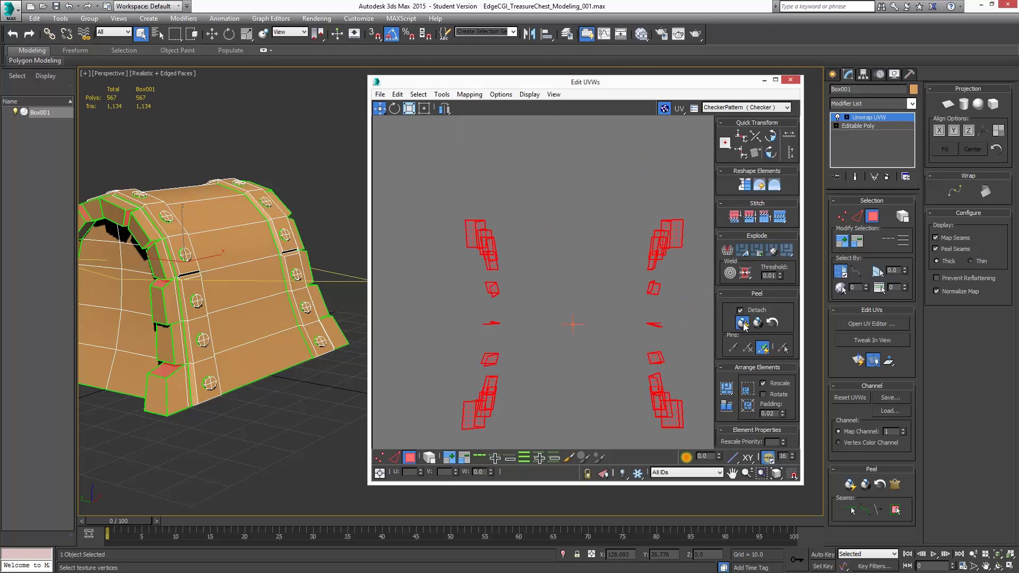
middle_drag(545, 305, 498, 265)
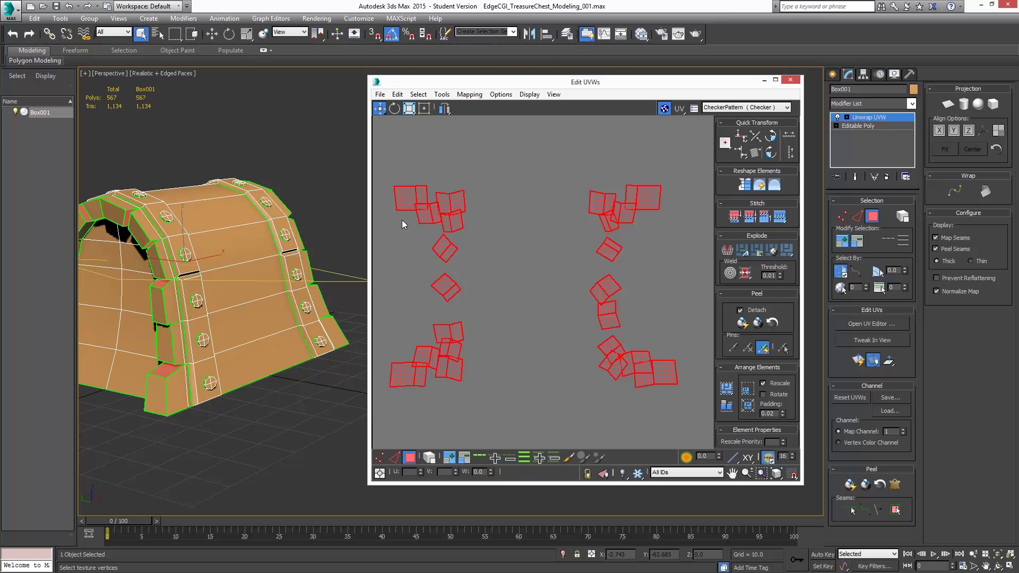
Turn on whole-element selection and move two overlapping peeled pieces of the left column up to clear space.
click(422, 158)
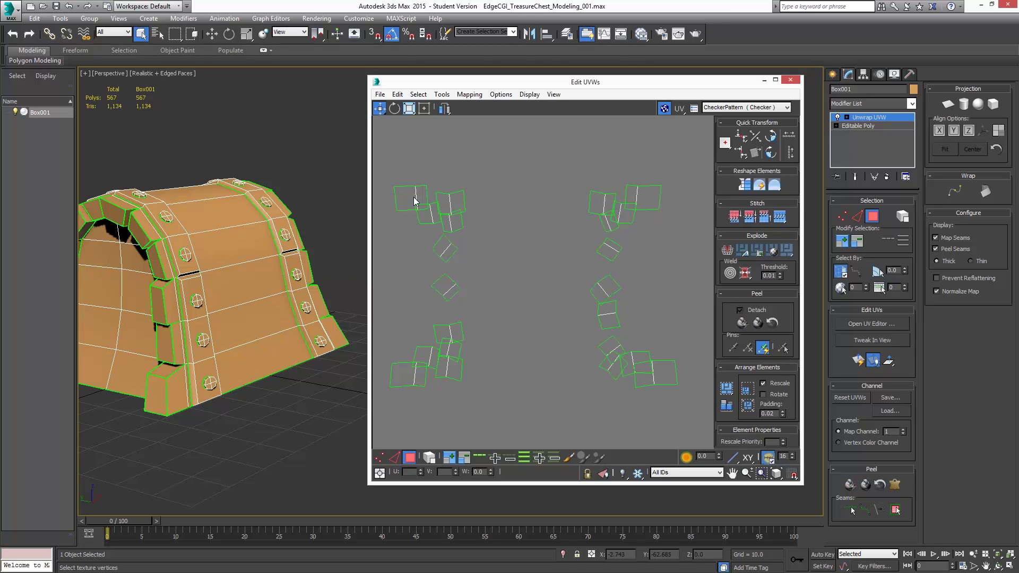
click(414, 202)
click(429, 458)
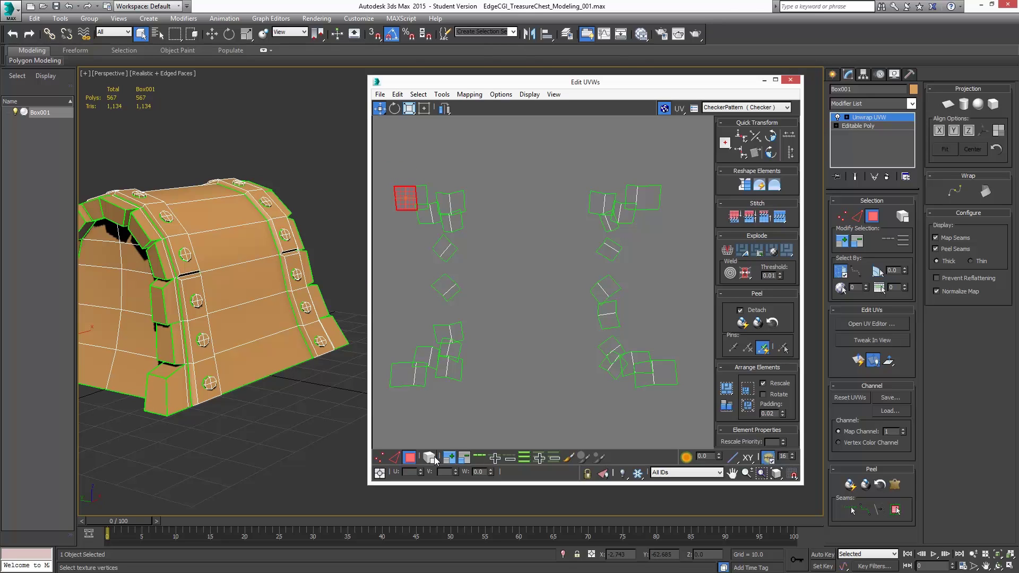
drag(420, 197, 419, 158)
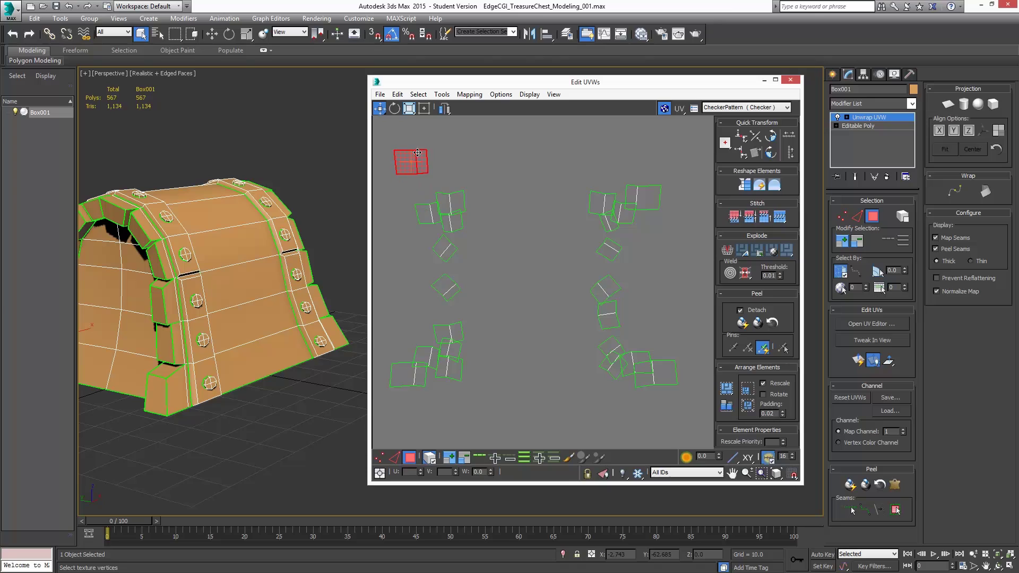
drag(450, 194, 449, 149)
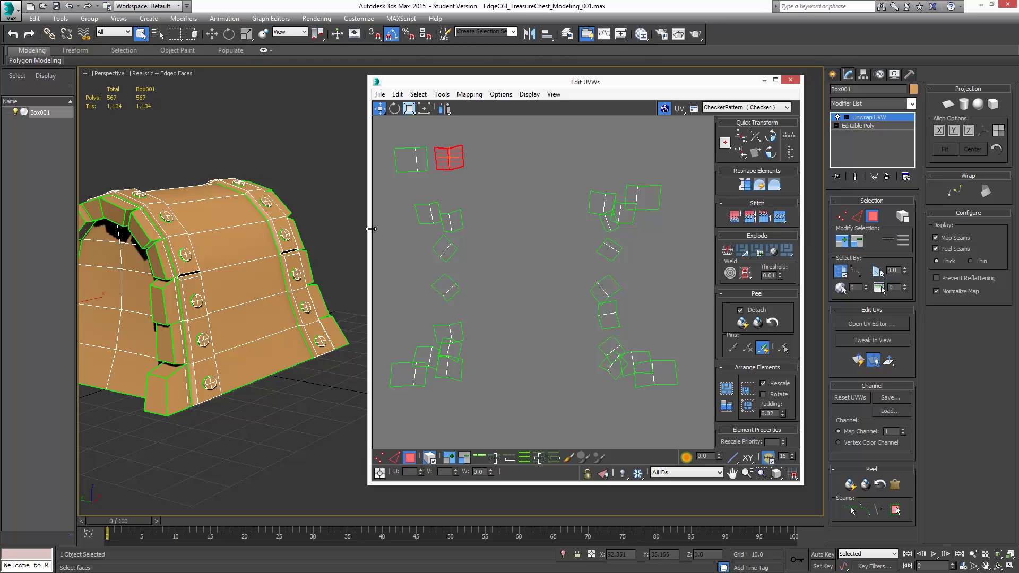
Rotate the tilted peeled side pieces in both columns one by one until they stand roughly upright.
click(446, 256)
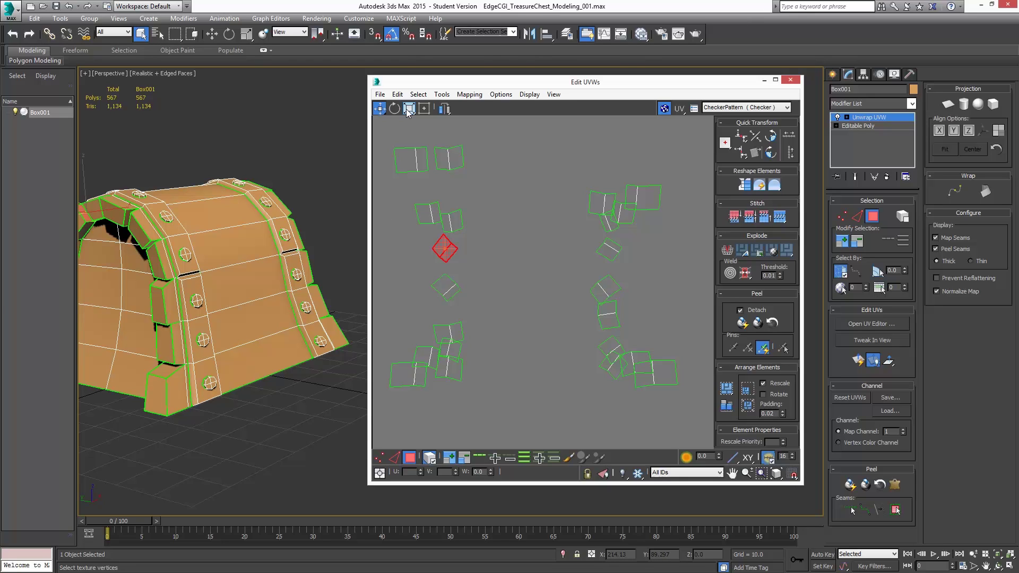
click(394, 109)
drag(445, 249, 451, 293)
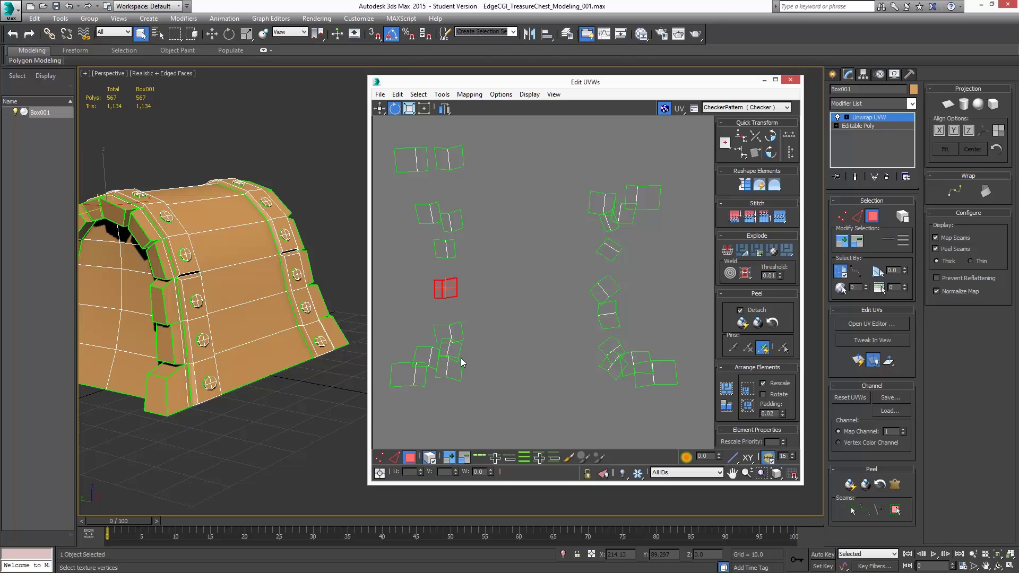
drag(457, 354, 458, 373)
drag(611, 221, 612, 233)
drag(613, 250, 619, 275)
mouse_move(610, 292)
mouse_down()
mouse_move(613, 311)
mouse_move(613, 287)
mouse_up()
drag(611, 344, 609, 389)
drag(643, 359, 637, 366)
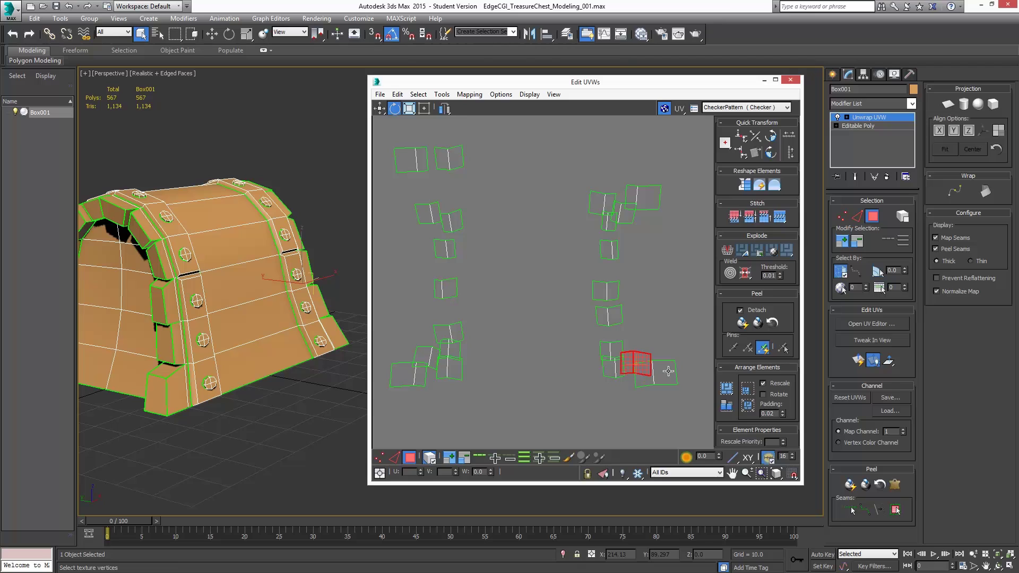
Select all the straightened side pieces of the rim blocks and pack them together into the checker tile.
scroll(564, 244, down, 4)
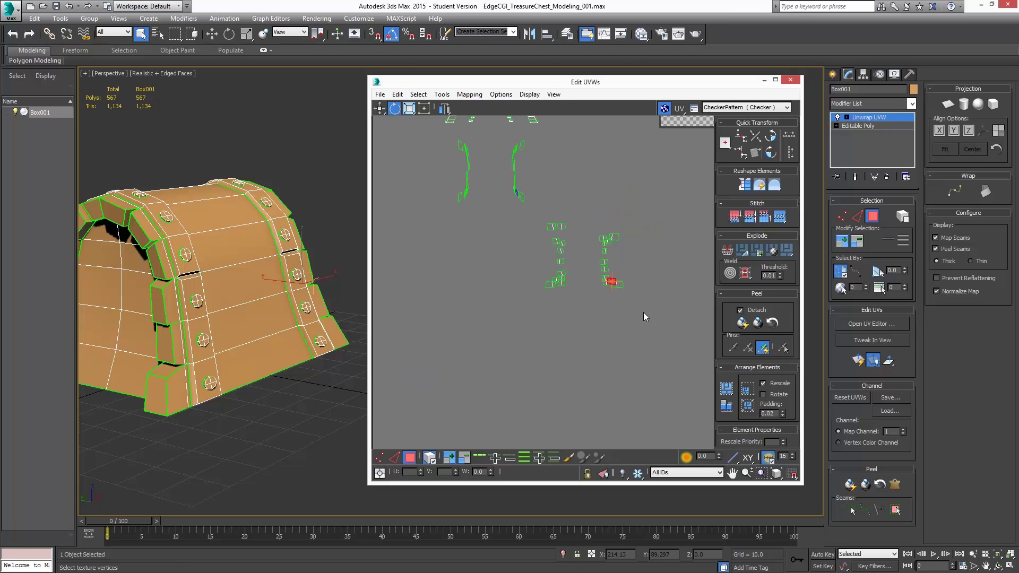
drag(643, 313, 656, 318)
middle_drag(647, 228, 581, 268)
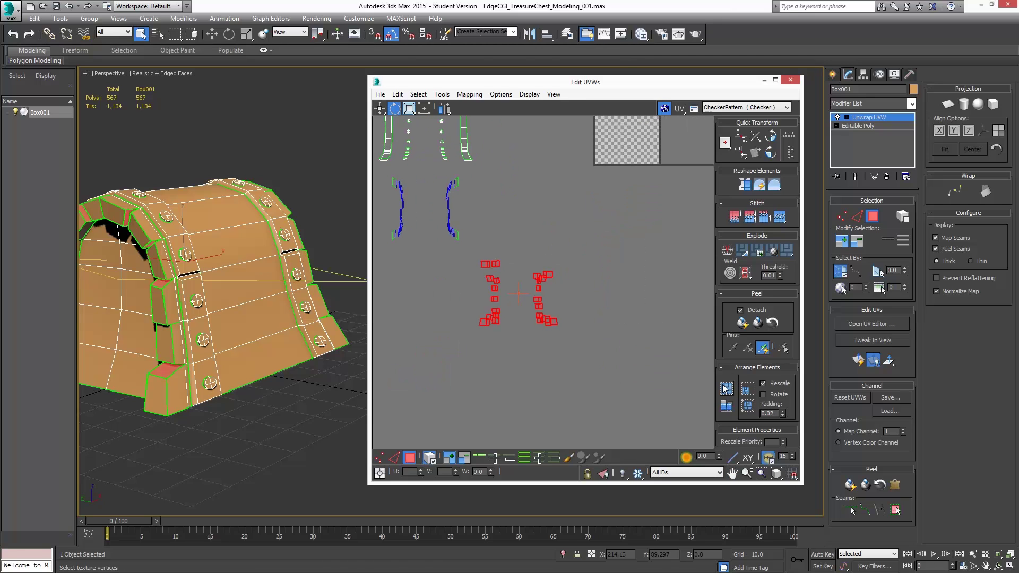
middle_drag(625, 203, 584, 309)
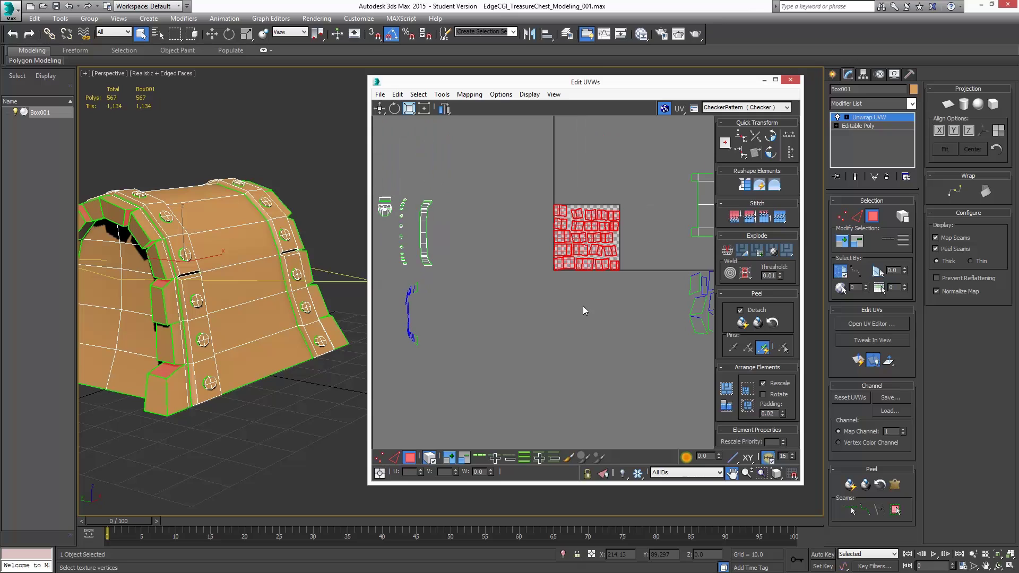
Move the packed side pieces out of the checker tile to the space right of the inner rim cluster.
middle_drag(596, 223, 491, 210)
key(e)
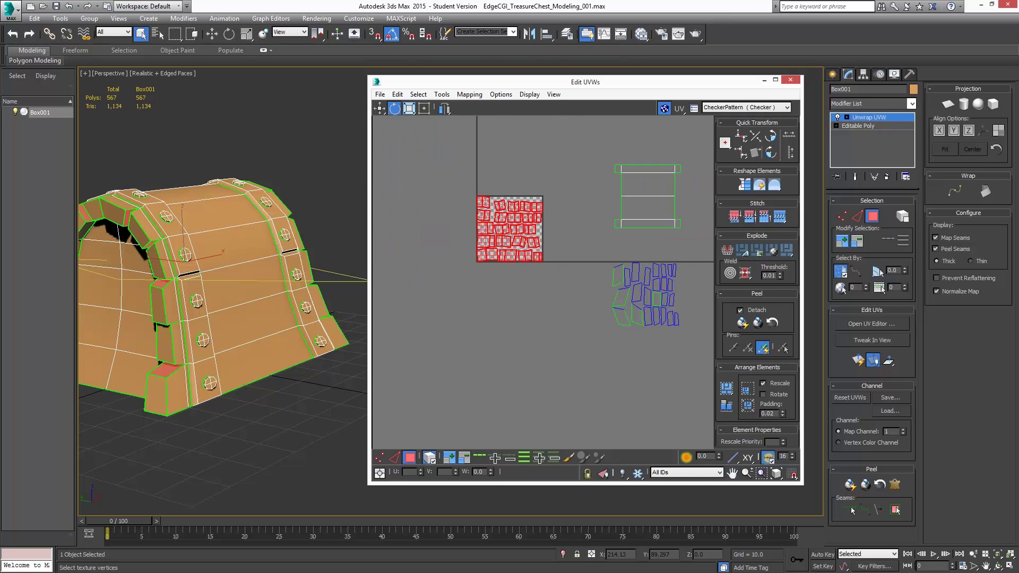
click(380, 109)
drag(480, 202, 695, 285)
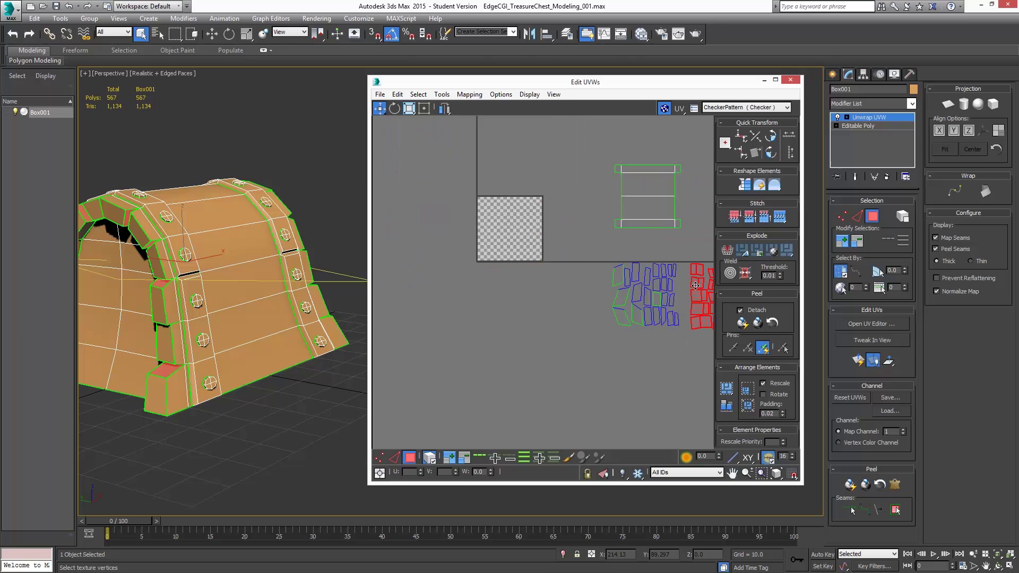
middle_drag(651, 295, 585, 291)
Select both curved strips of the rim blocks' outward-facing end faces and flatten them with Quick Peel.
scroll(584, 291, down, 3)
middle_drag(515, 313, 605, 265)
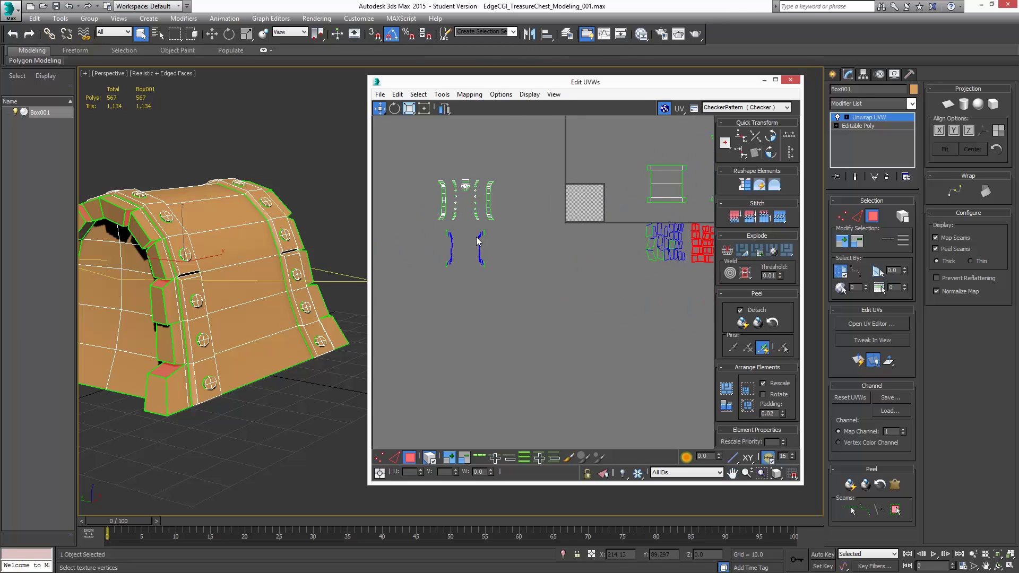
drag(528, 277, 528, 282)
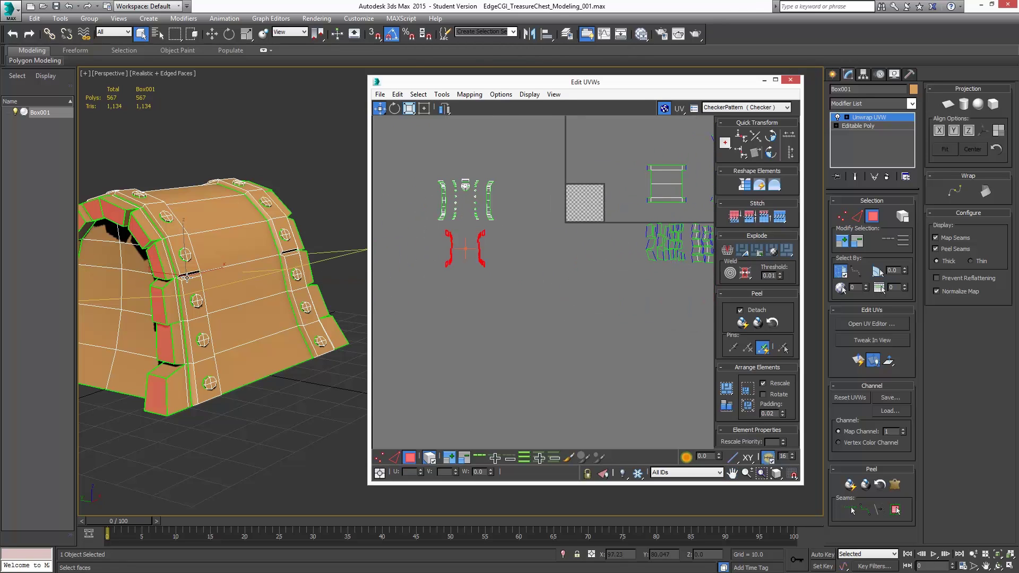
click(743, 322)
middle_drag(499, 291, 570, 253)
scroll(507, 270, up, 6)
scroll(544, 244, up, 1)
Rotate the tilted end-face pieces in the left column until they stand roughly upright.
key(e)
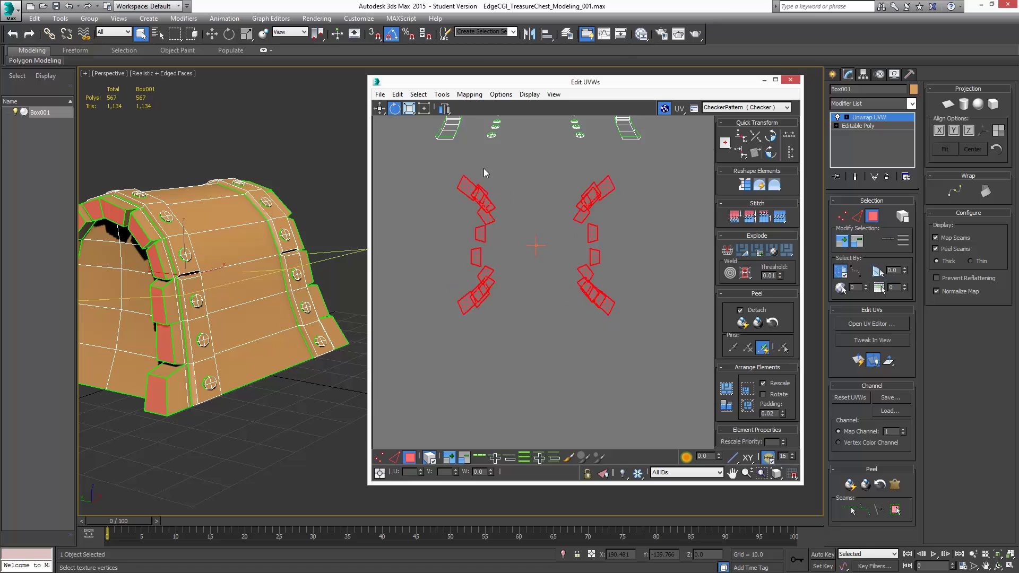
scroll(483, 168, up, 4)
drag(534, 266, 541, 281)
drag(548, 210, 547, 179)
drag(470, 162, 470, 212)
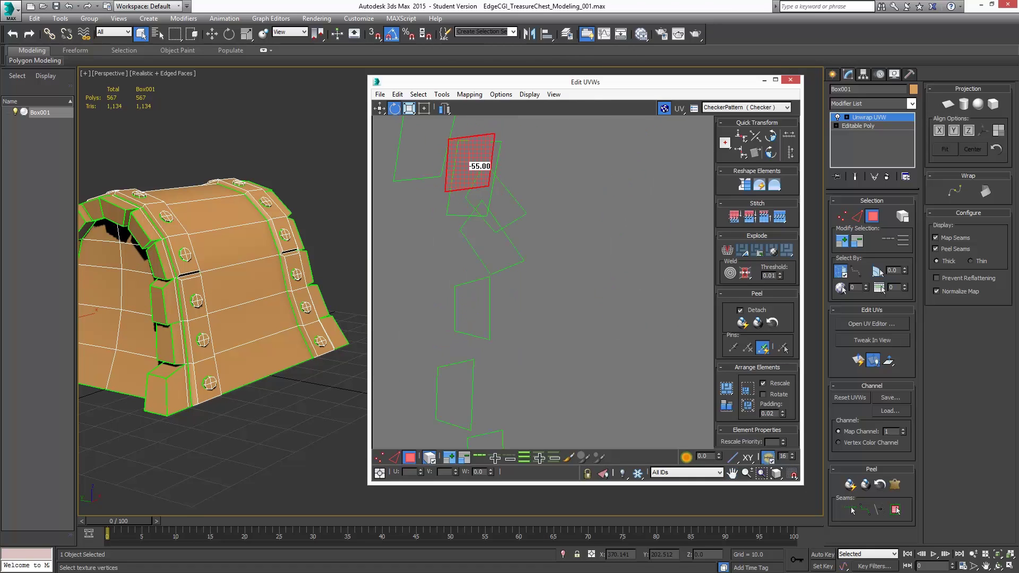
Rotate the tilted end-face pieces in the right column one by one until they stand roughly upright.
scroll(473, 212, down, 6)
drag(588, 200, 555, 247)
scroll(587, 202, up, 5)
middle_drag(555, 224, 591, 198)
drag(551, 279, 552, 302)
drag(551, 340, 553, 364)
drag(576, 355, 595, 364)
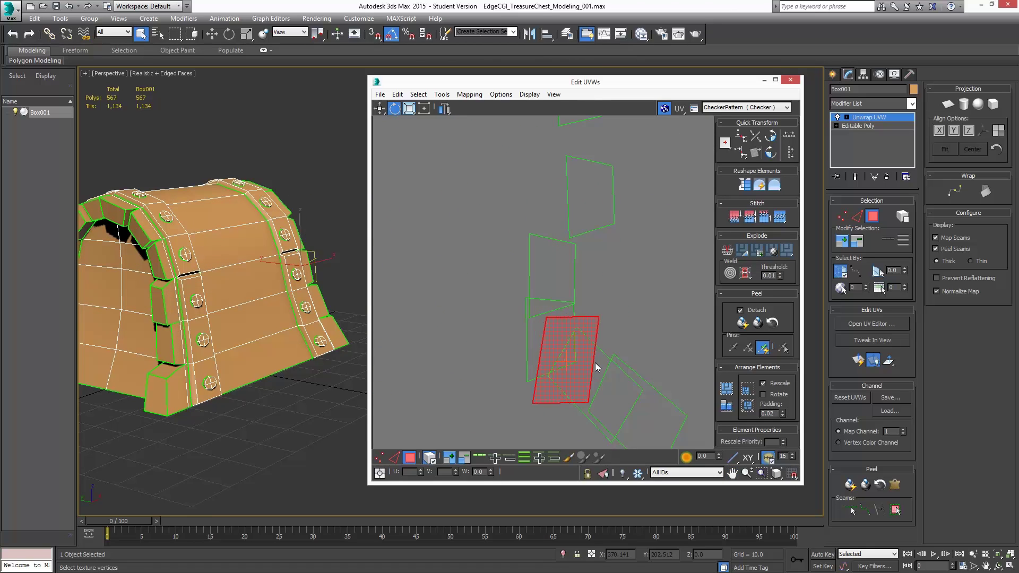
drag(618, 395, 620, 419)
drag(656, 411, 656, 433)
Select the end-face pieces of both columns and pack them together into the checker tile.
scroll(547, 265, down, 7)
middle_drag(557, 250, 595, 302)
drag(443, 219, 618, 350)
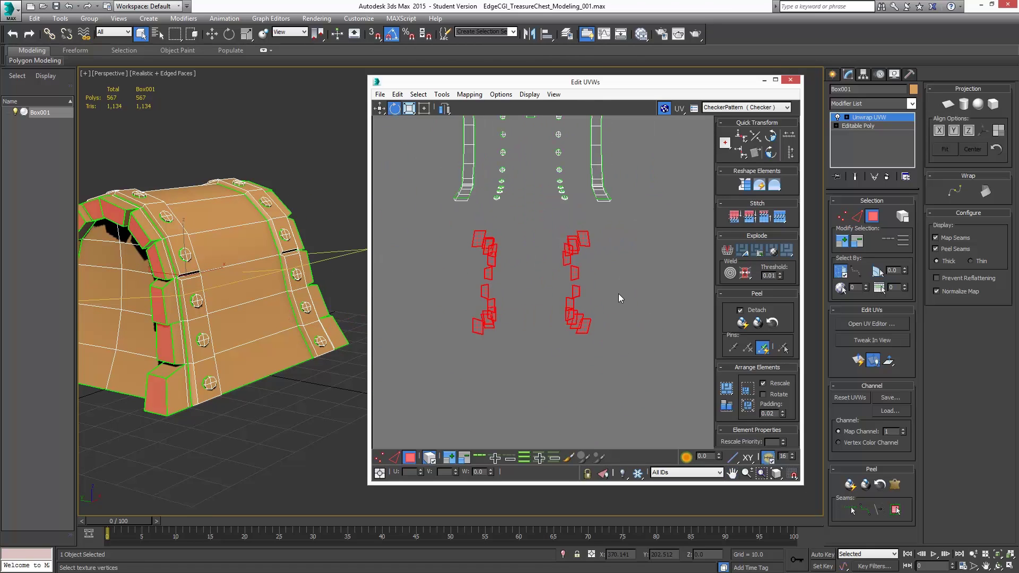
click(727, 389)
scroll(533, 301, down, 4)
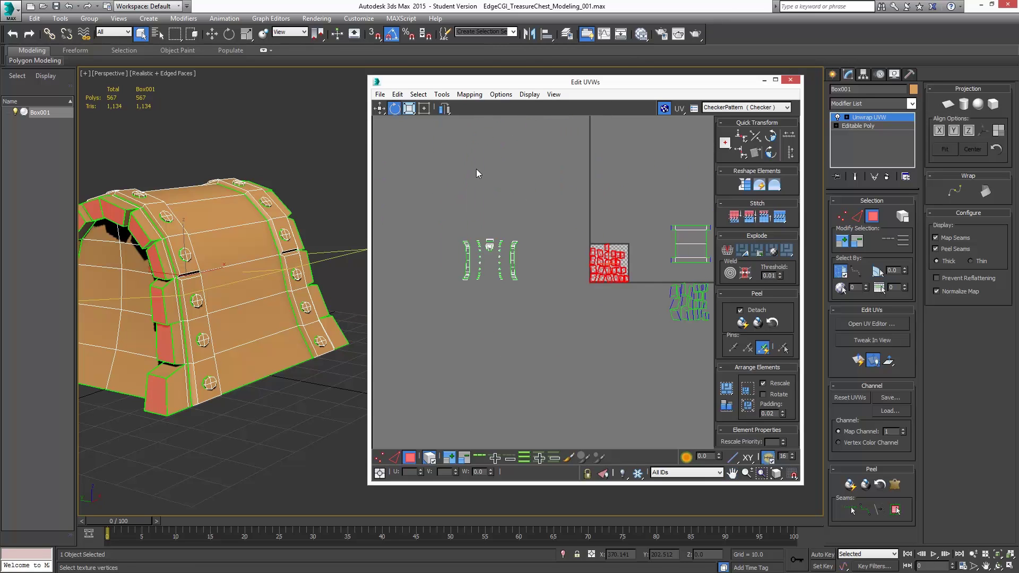
Move the packed end-face pieces out of the checker tile to the right of the other two packed clusters.
key(w)
middle_drag(591, 264, 460, 228)
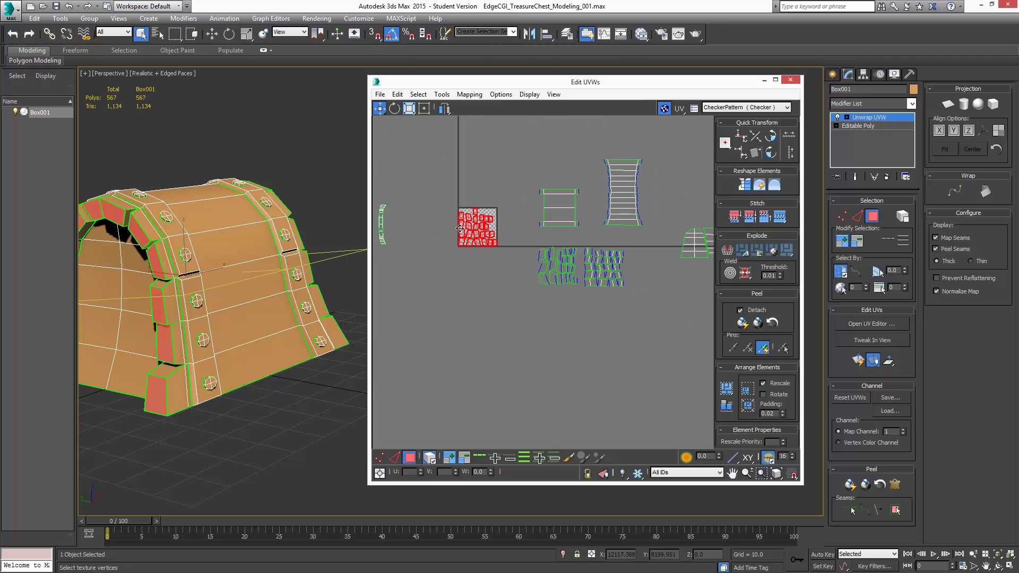
drag(478, 228, 651, 264)
middle_drag(577, 257, 649, 249)
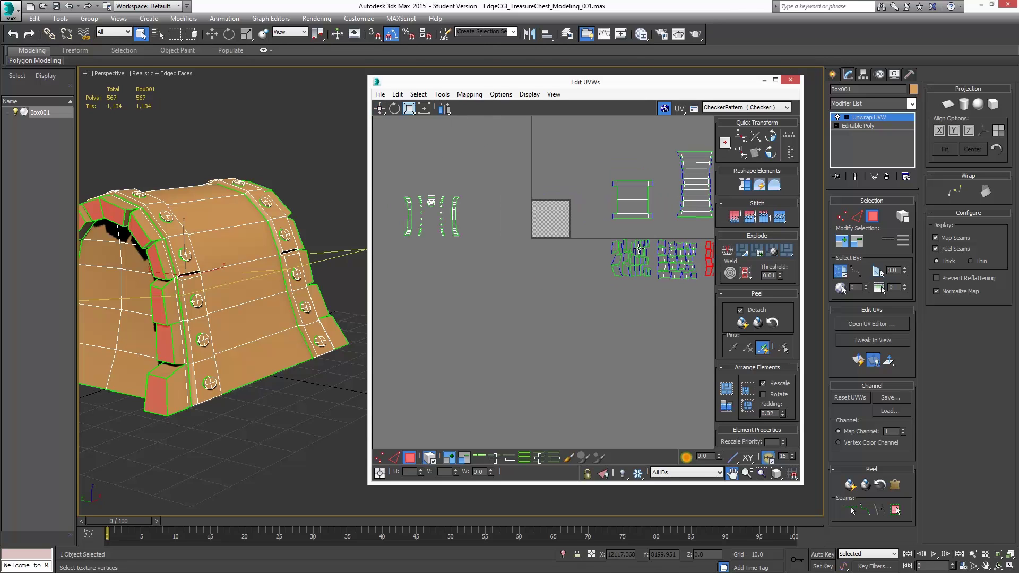
Select the front clasp's UV element and apply a quick planar map to it.
middle_drag(398, 211, 497, 231)
scroll(497, 231, up, 4)
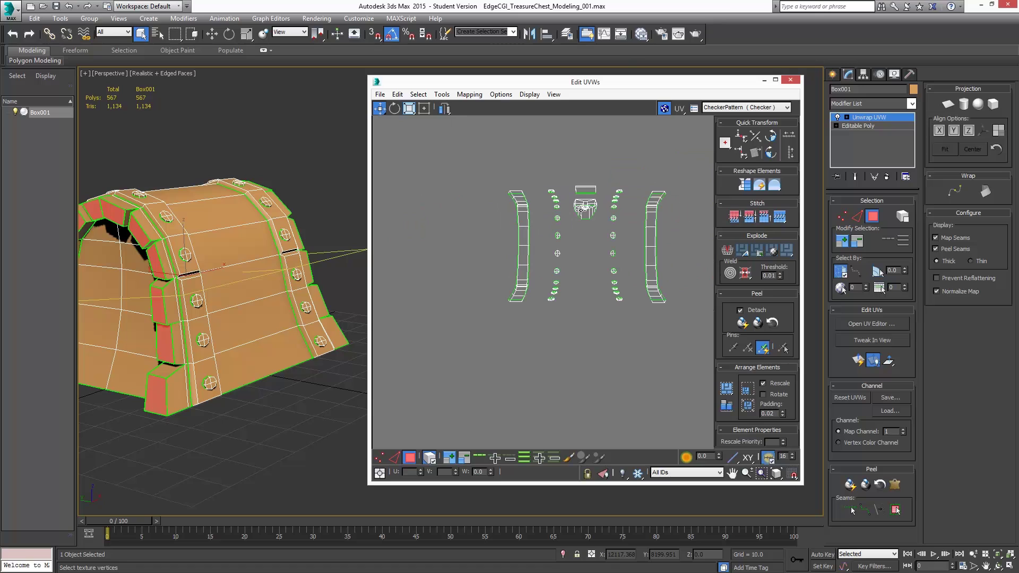
click(584, 210)
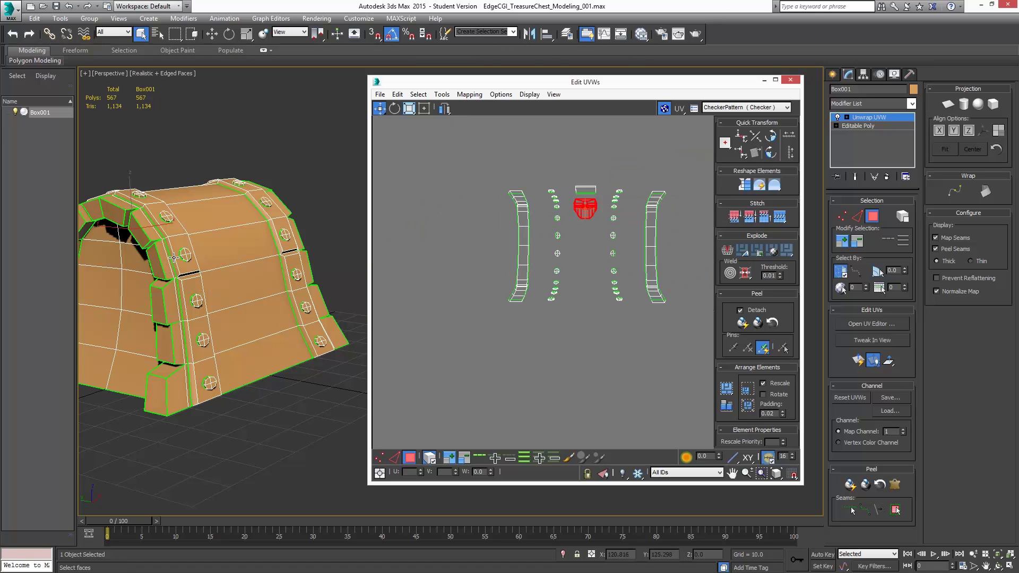
alt+middle_drag(162, 250, 308, 249)
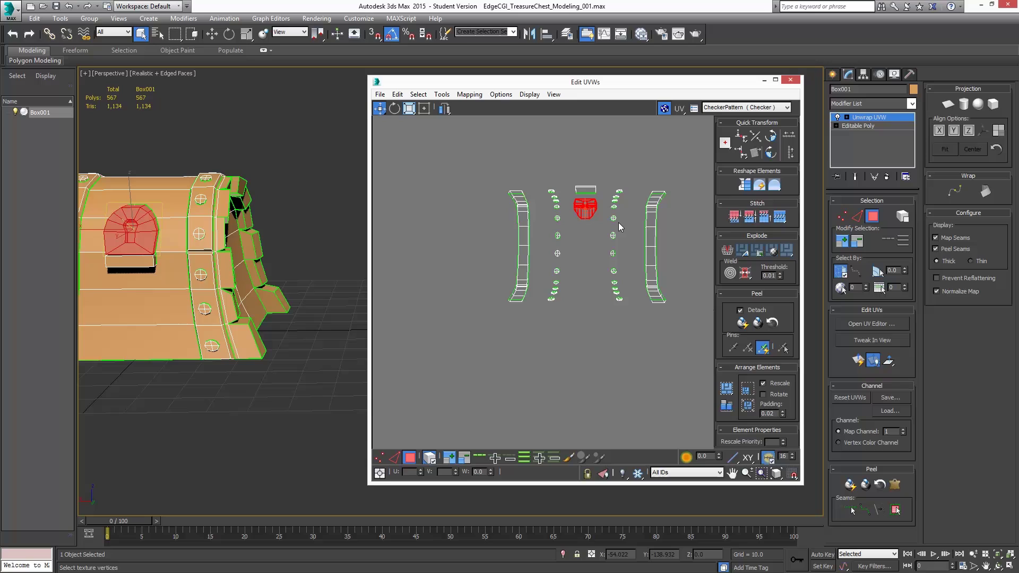
alt+middle_drag(165, 230, 260, 261)
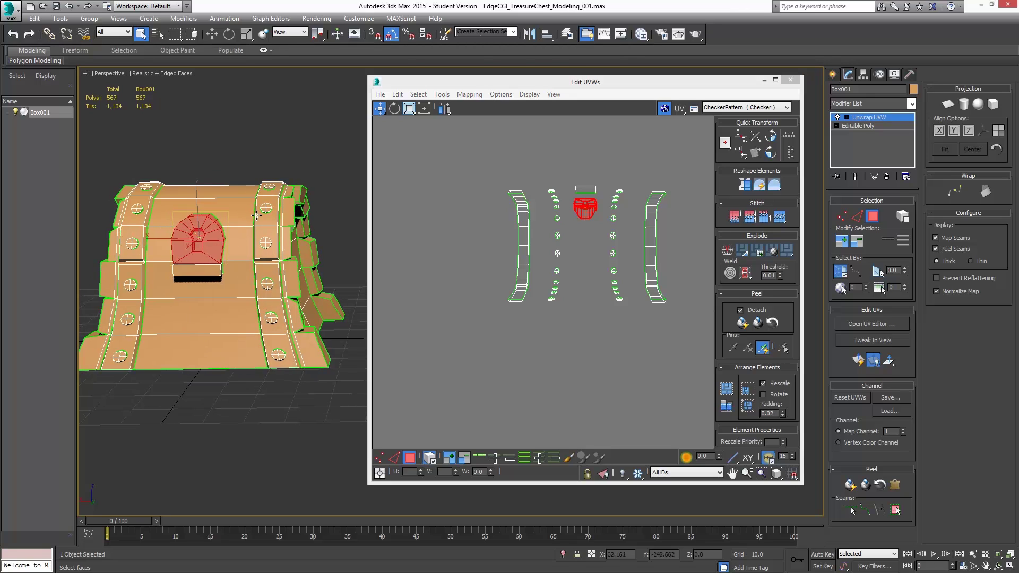
scroll(589, 206, up, 4)
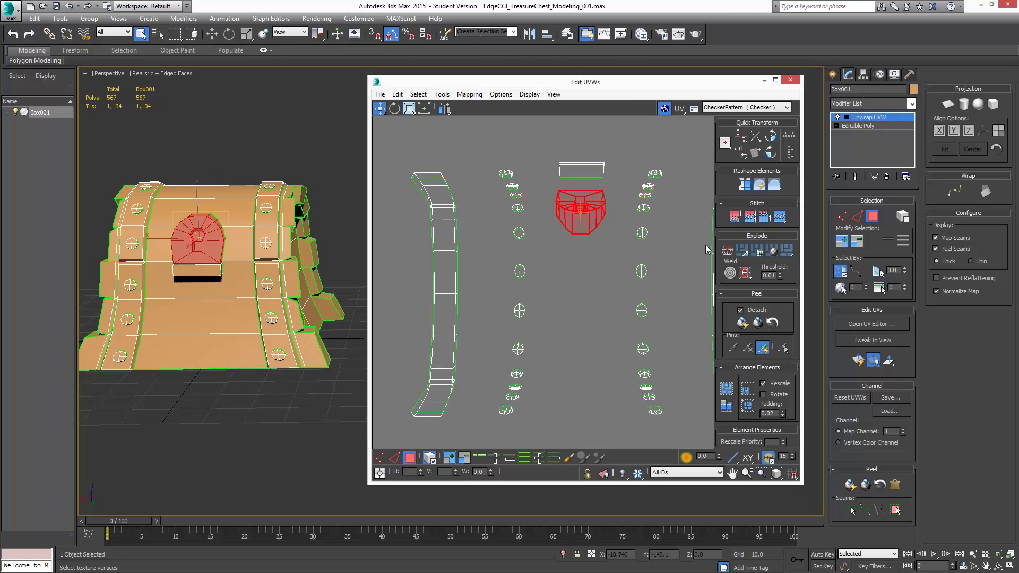
click(858, 361)
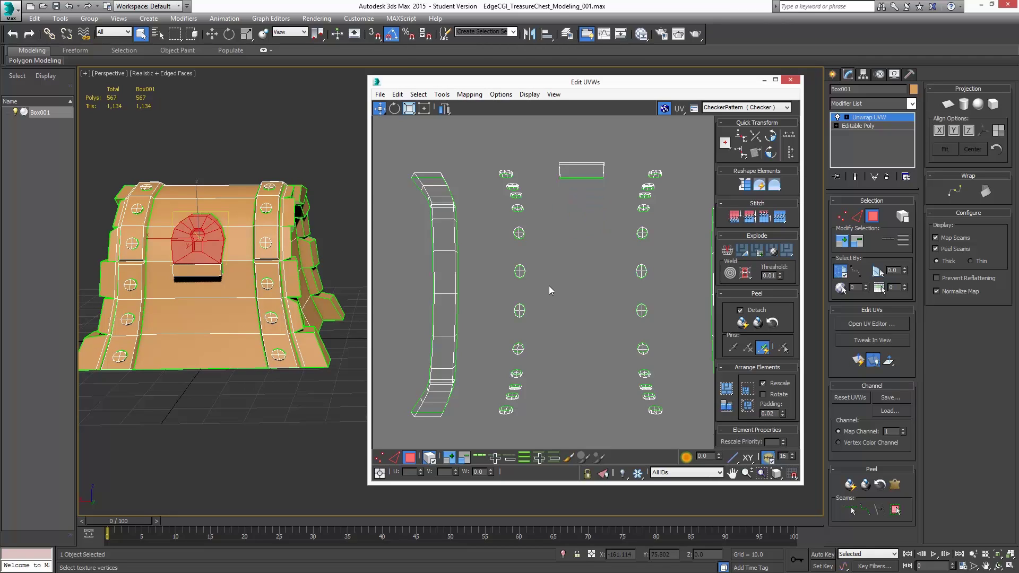
Try a Quick Peel on the front clasp's UV element inside the checker tile and undo it.
middle_drag(593, 287, 444, 288)
scroll(444, 288, down, 1)
scroll(587, 247, down, 2)
middle_drag(679, 279, 627, 262)
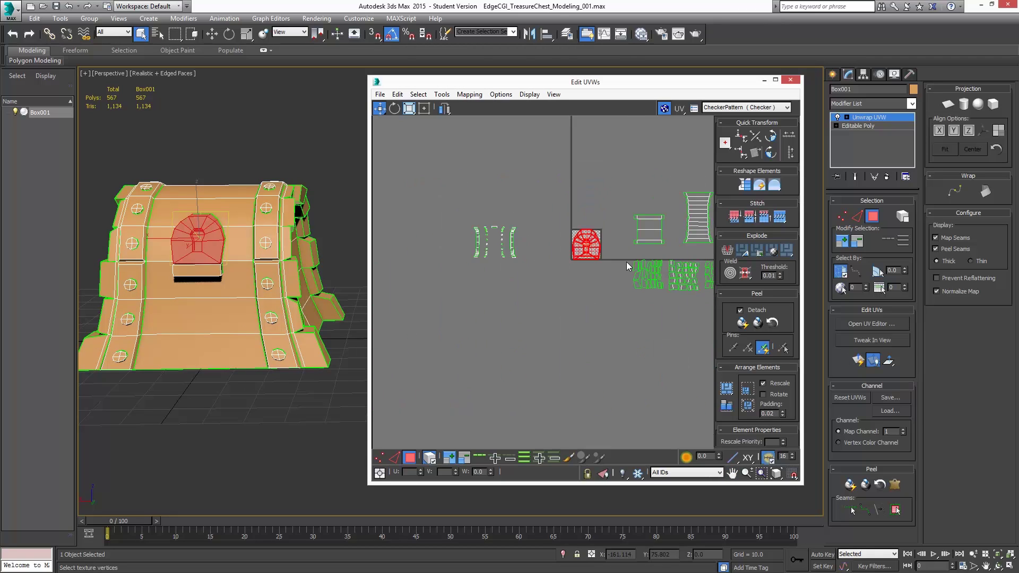
scroll(627, 262, up, 5)
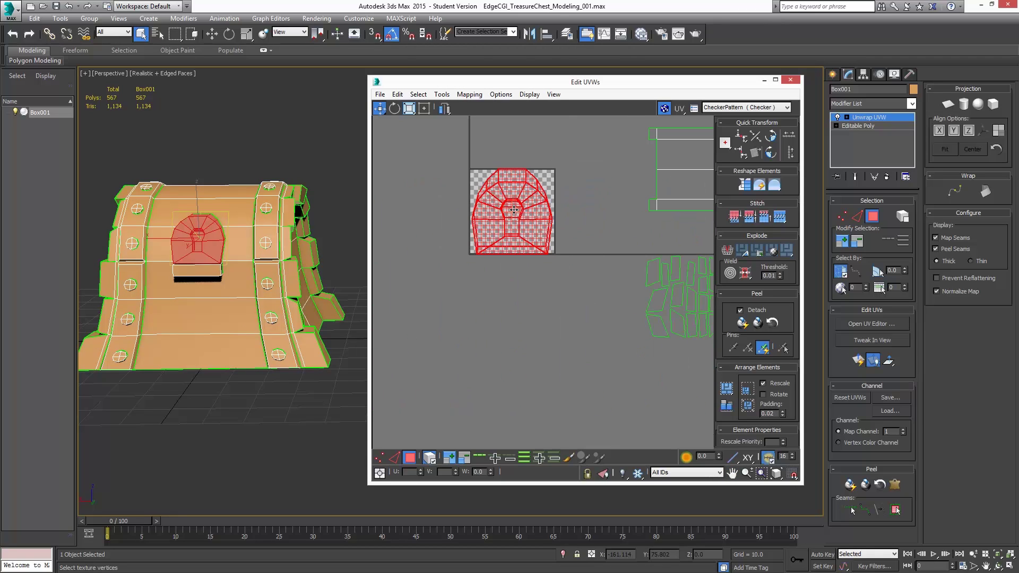
click(743, 323)
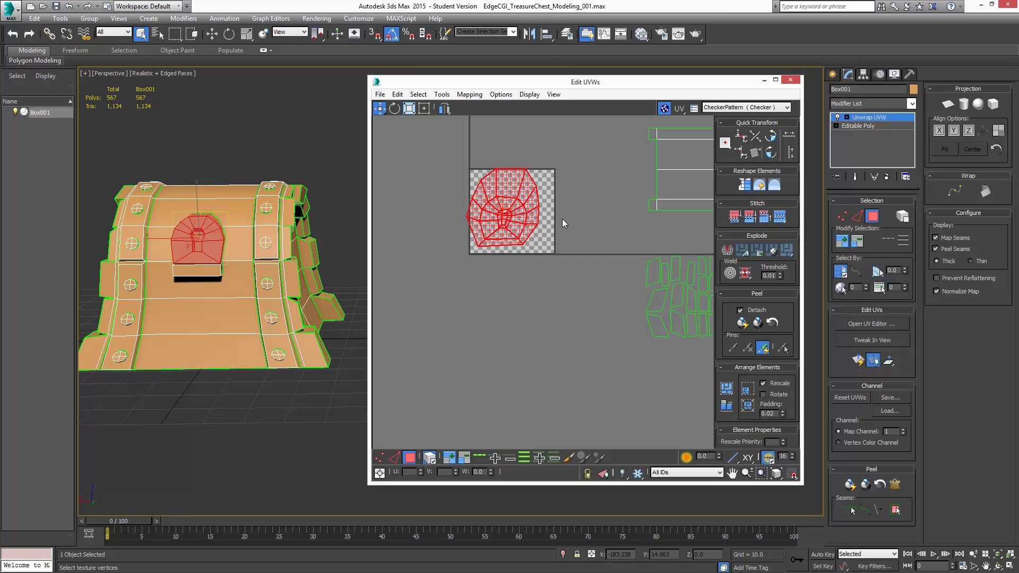
scroll(507, 219, up, 5)
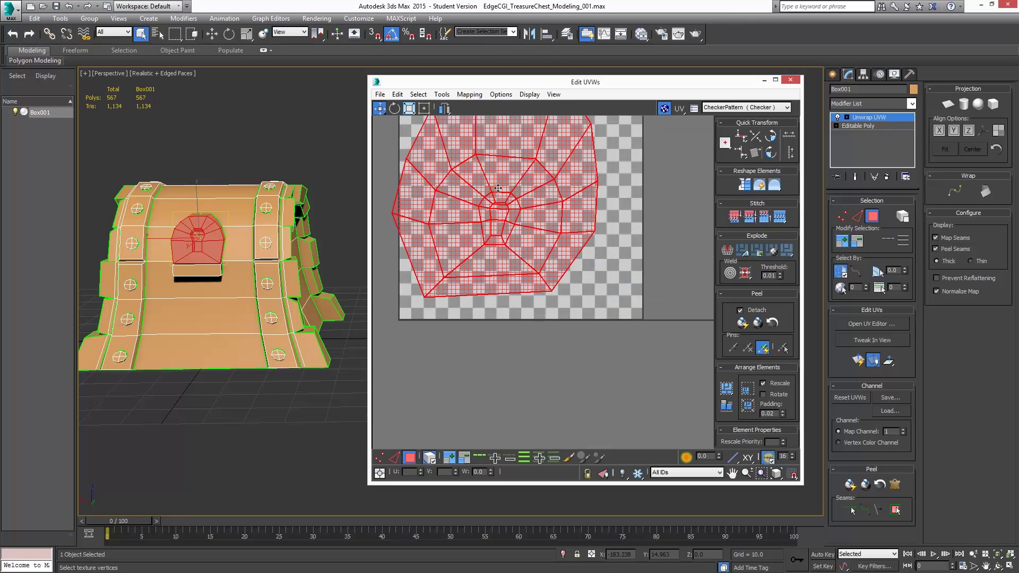
key(ctrl+z)
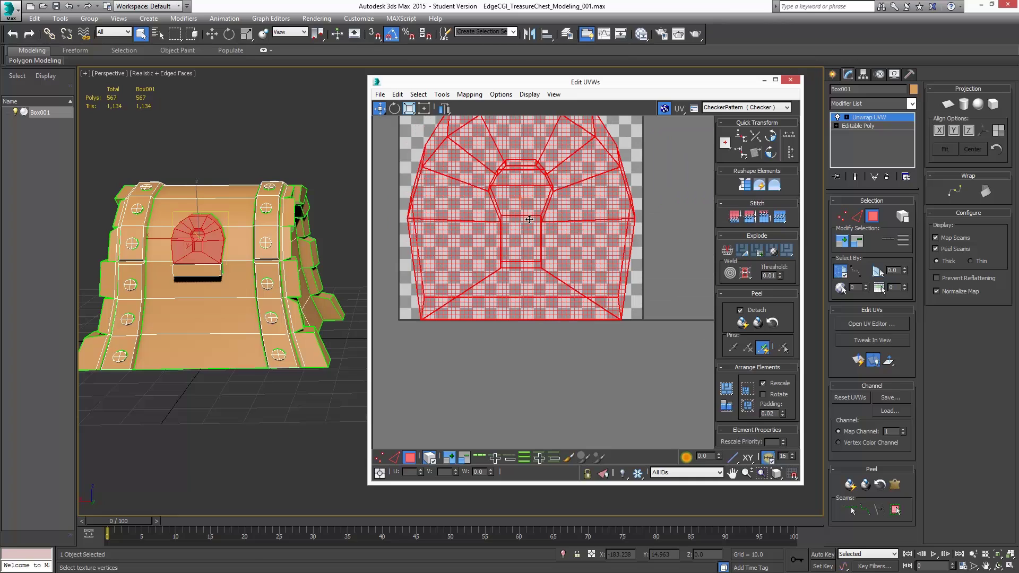
scroll(585, 205, down, 3)
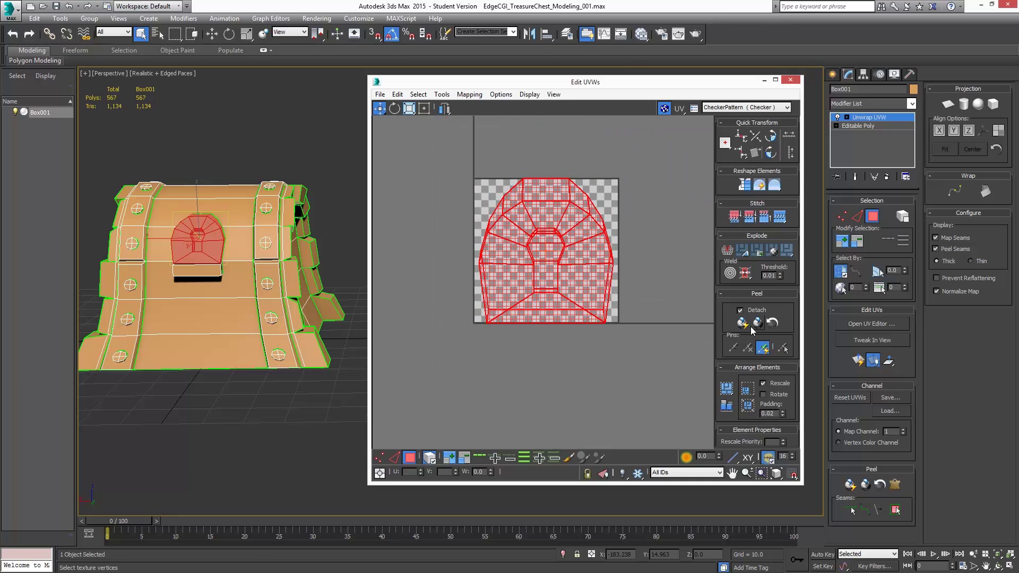
Select the clasp's outer border edge loop, scale it outward around the inner faces, and shift it down.
click(395, 458)
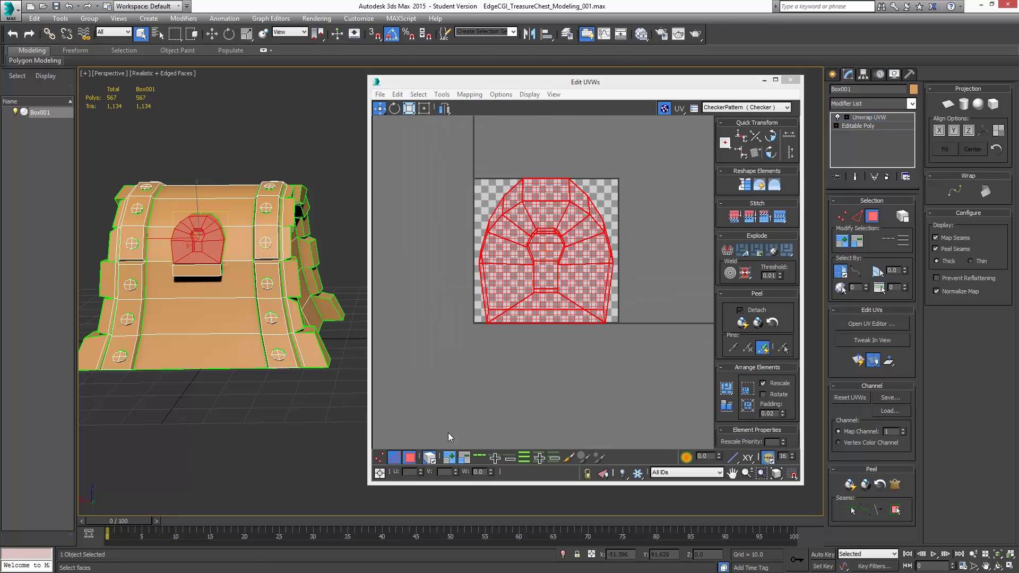
double_click(550, 180)
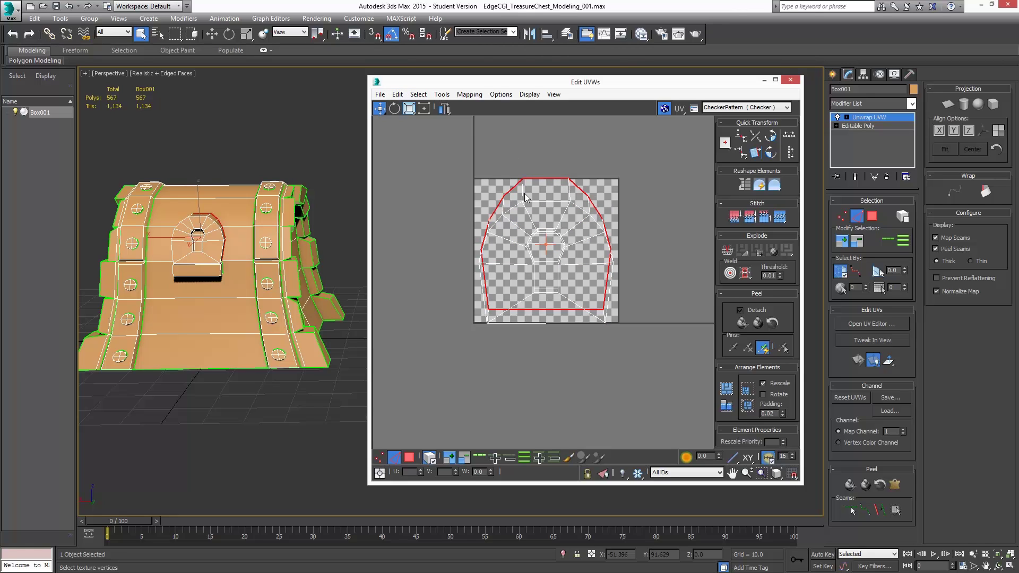
click(409, 108)
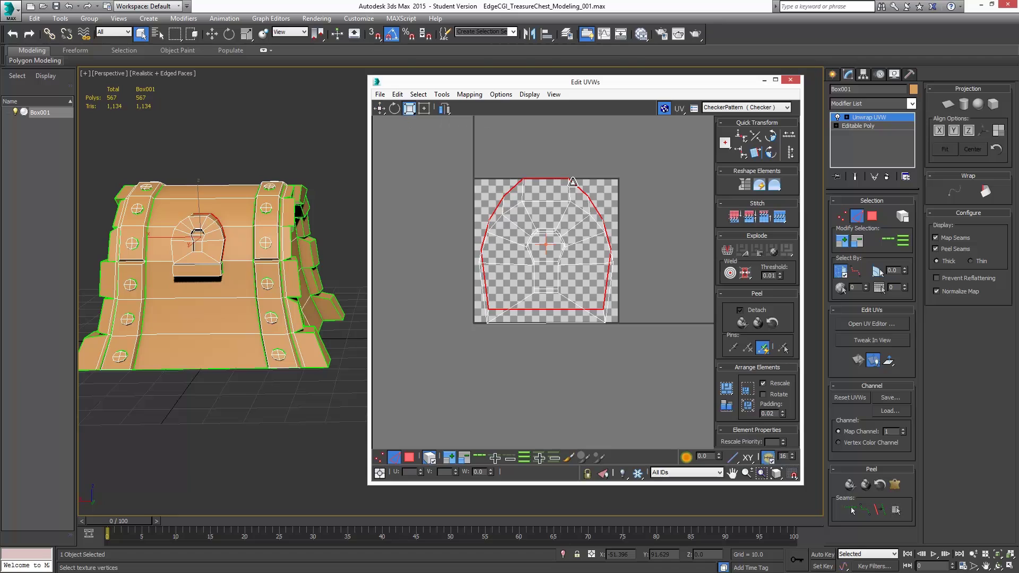
drag(575, 184, 573, 169)
click(380, 109)
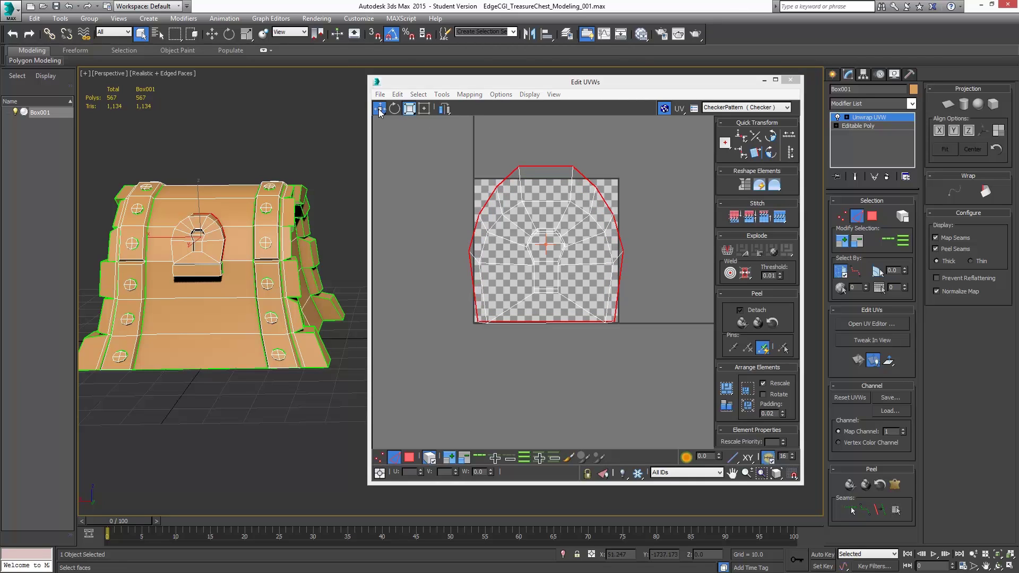
drag(518, 167, 518, 181)
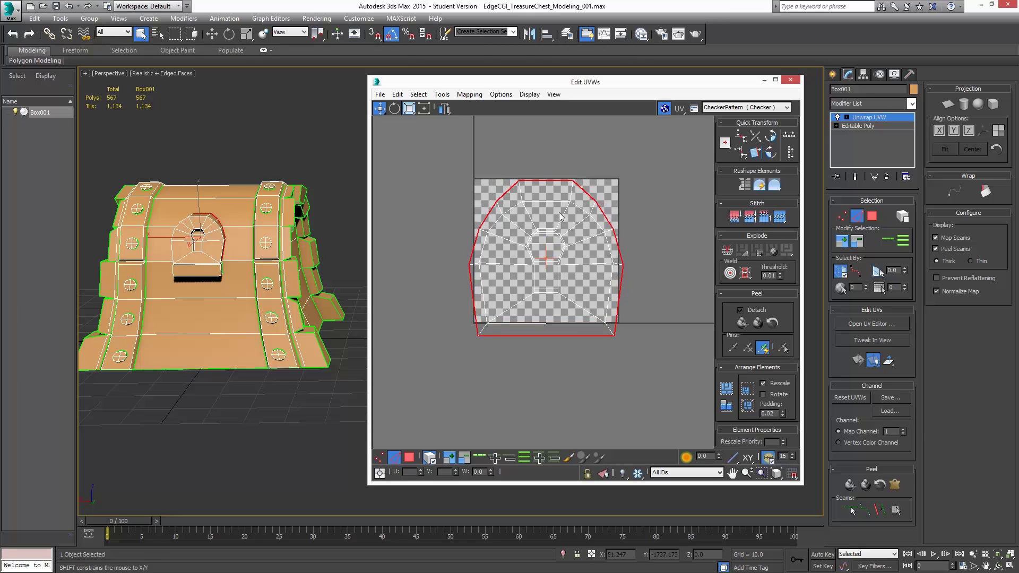
Reselect only the clasp's outer border loop, shrink it slightly in height, and nudge it down around the inner faces.
click(410, 110)
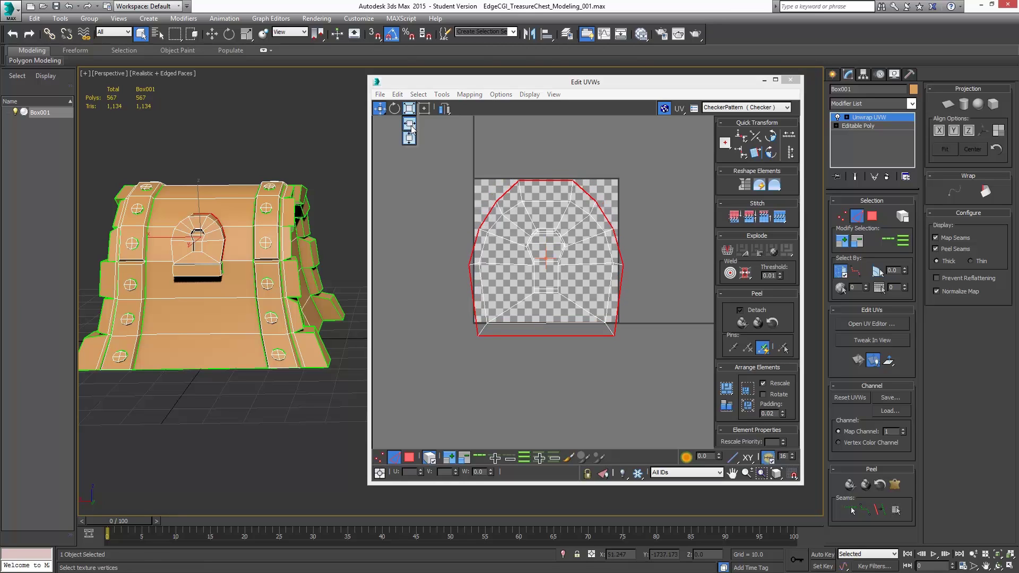
click(520, 182)
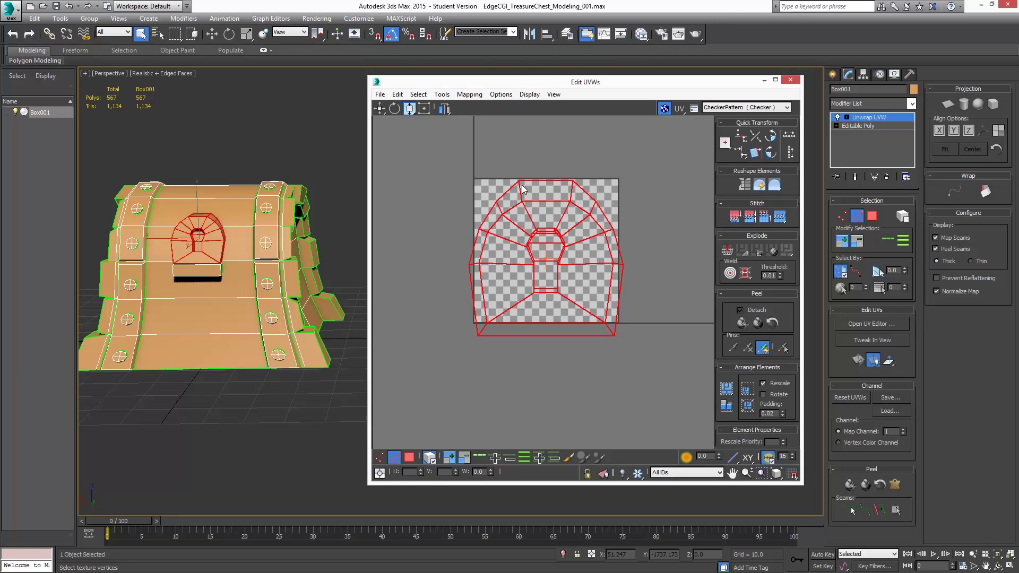
click(536, 173)
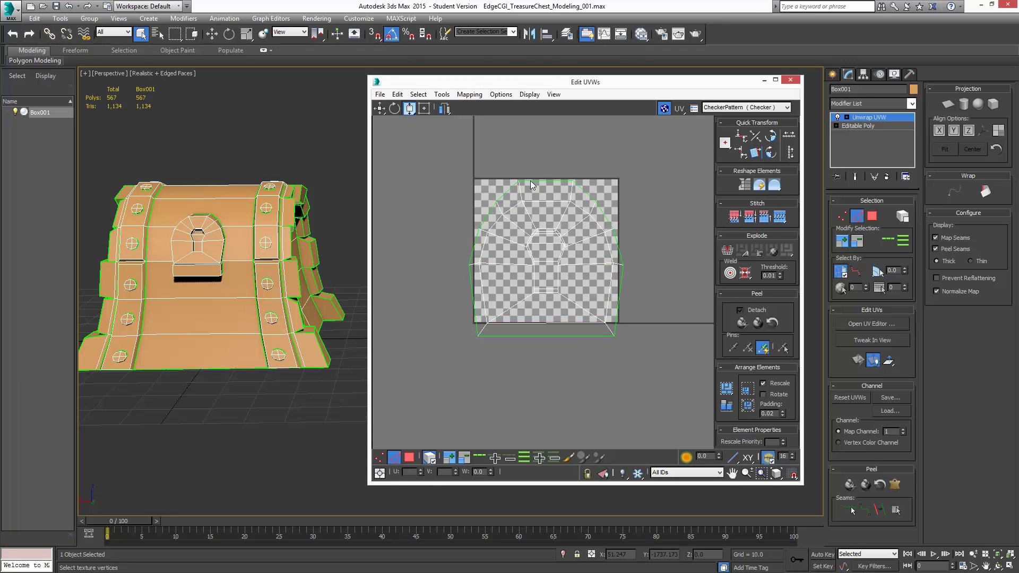
click(531, 181)
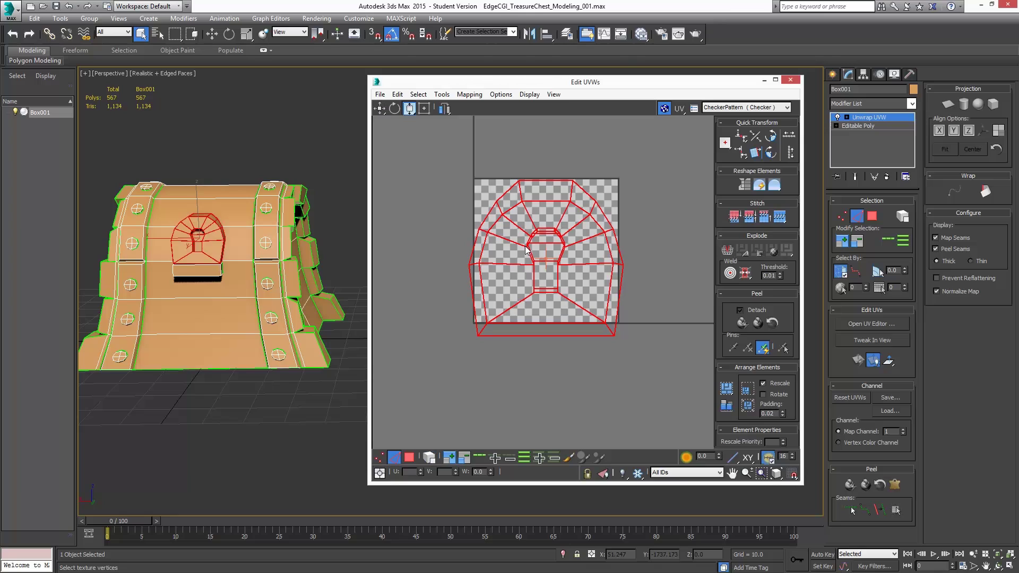
click(536, 186)
double_click(536, 182)
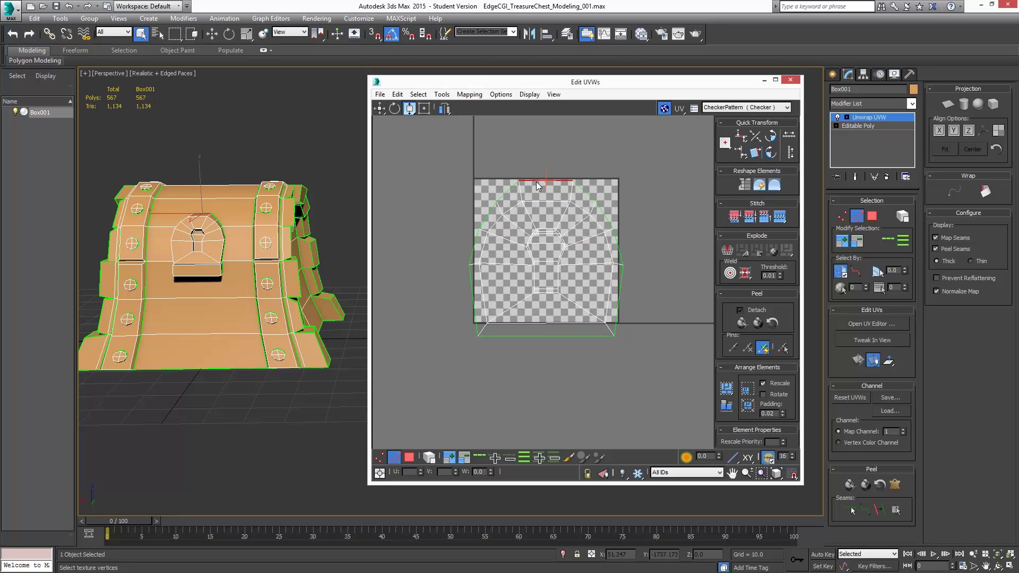
drag(535, 185, 534, 189)
click(380, 108)
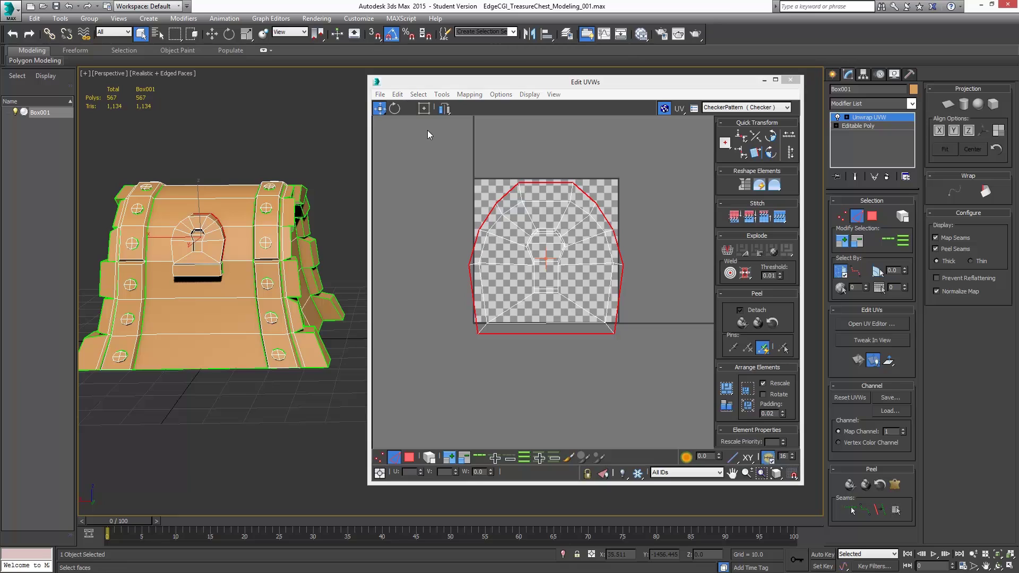
drag(539, 184, 538, 185)
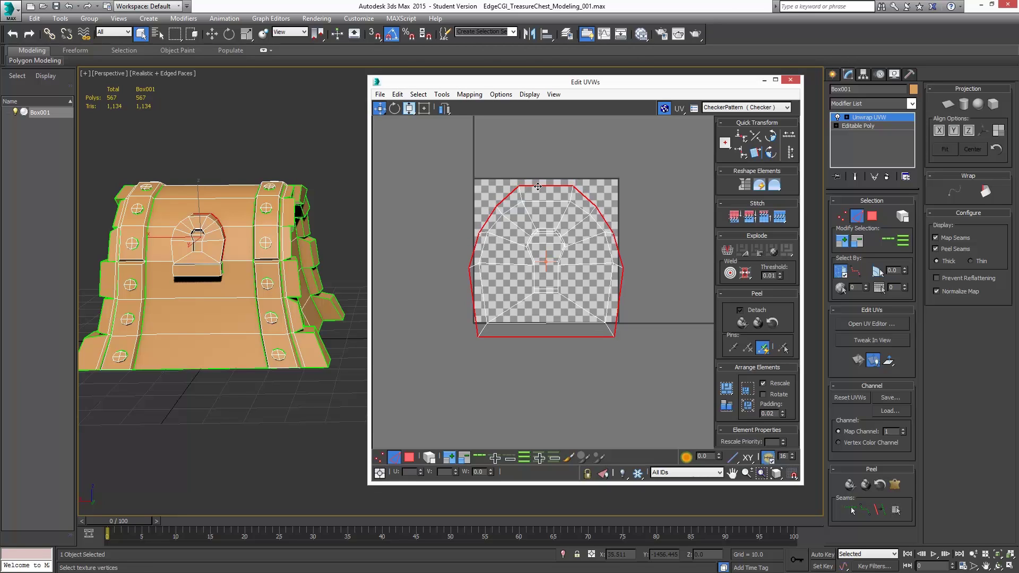
Select the clasp's recessed keyhole faces, scale their UVs down, and position them inside the keyhole outline.
scroll(534, 234, up, 4)
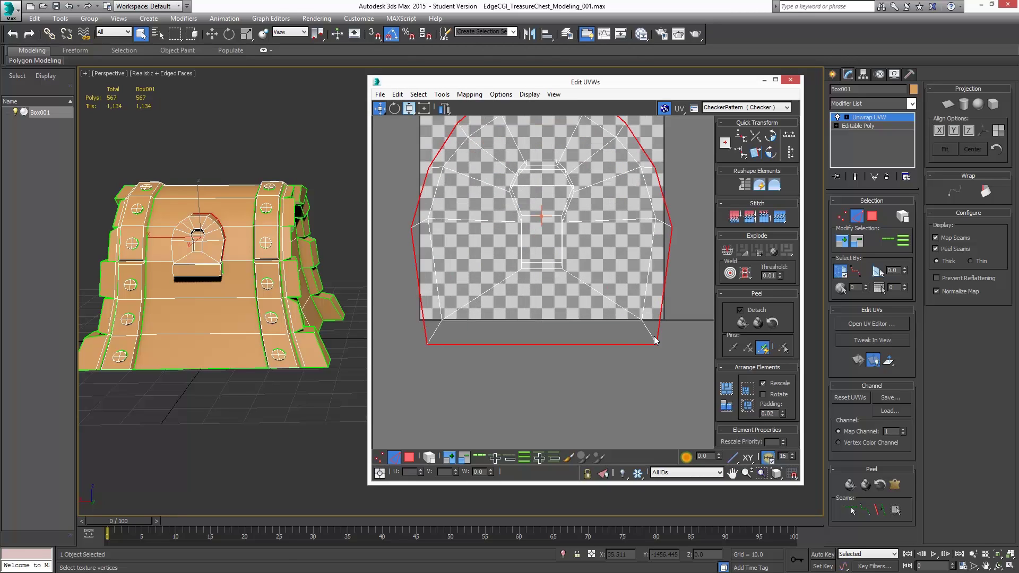
scroll(250, 234, up, 8)
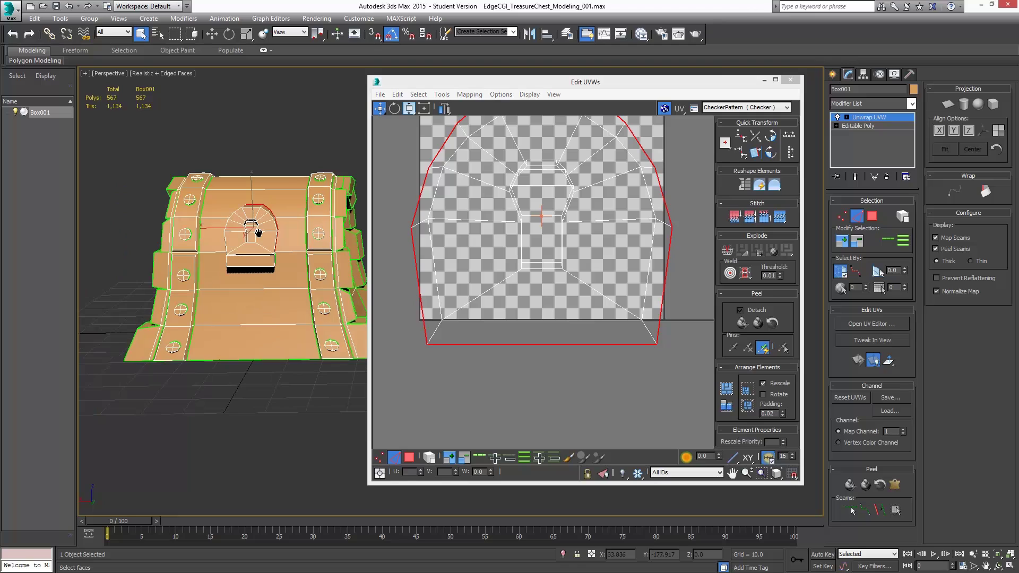
scroll(249, 234, up, 5)
click(268, 167)
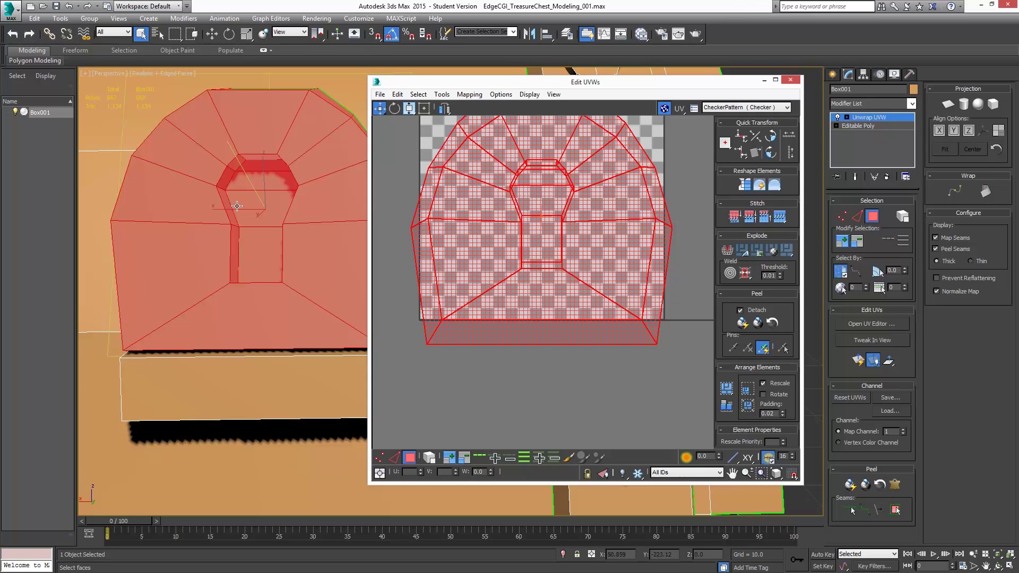
click(255, 167)
ctrl+click(258, 181)
ctrl+click(259, 200)
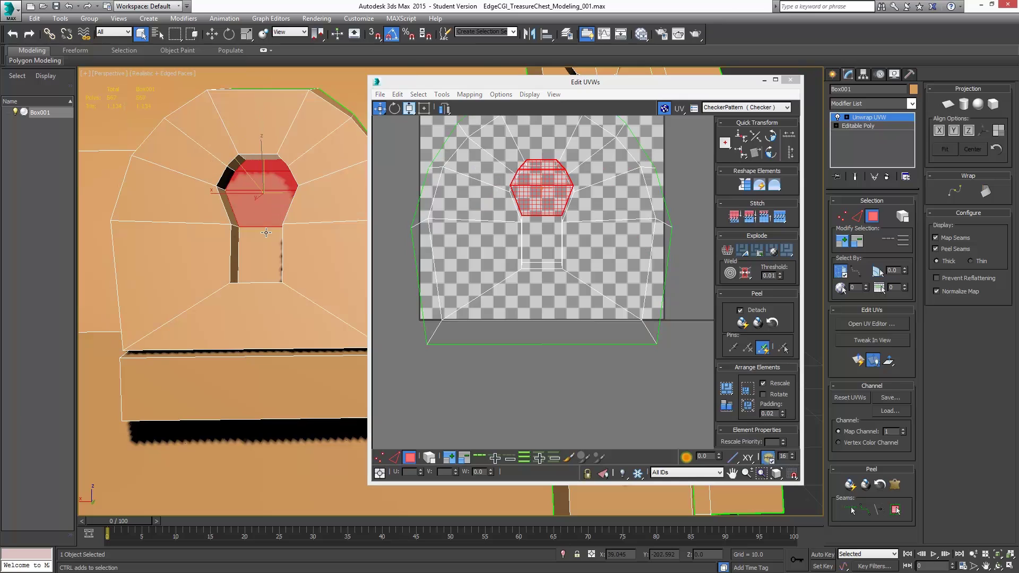
ctrl+click(263, 248)
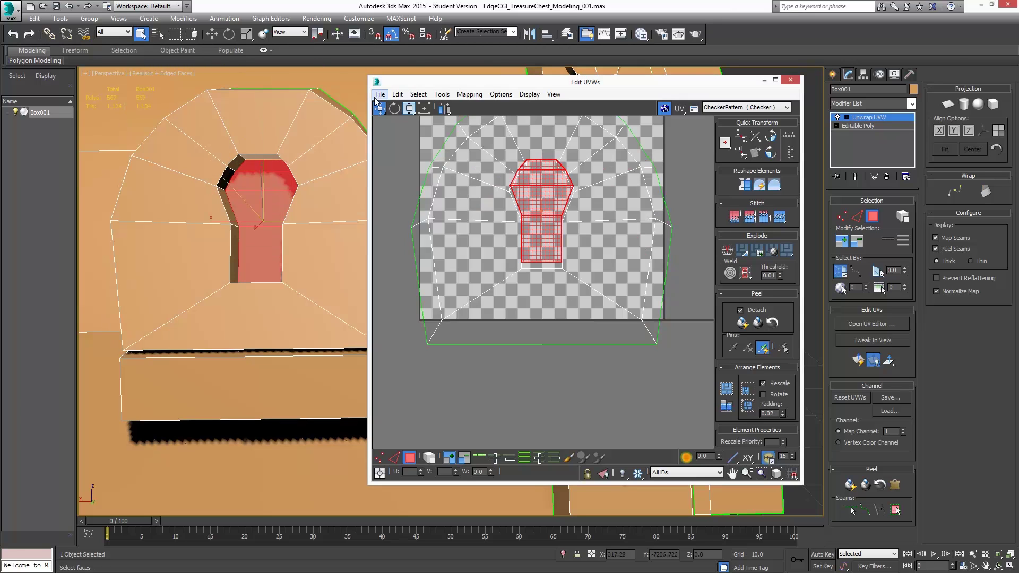
click(409, 110)
drag(410, 115, 409, 79)
mouse_move(558, 204)
mouse_down()
mouse_move(552, 223)
mouse_move(558, 205)
mouse_up()
click(379, 108)
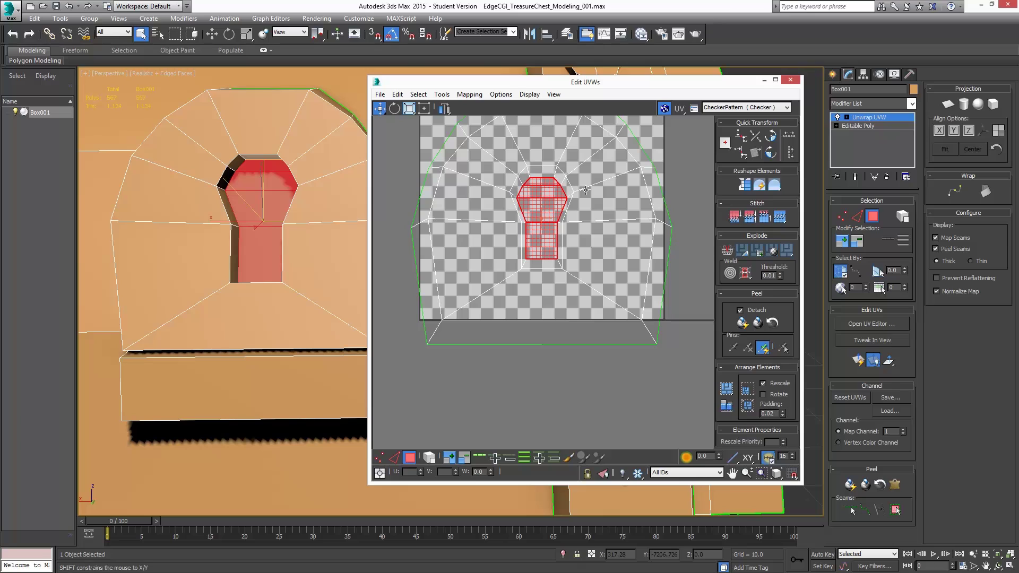
Select all of the clasp's UV faces, try Relax Until Flat on them, and undo it.
scroll(541, 172, down, 2)
scroll(542, 205, down, 2)
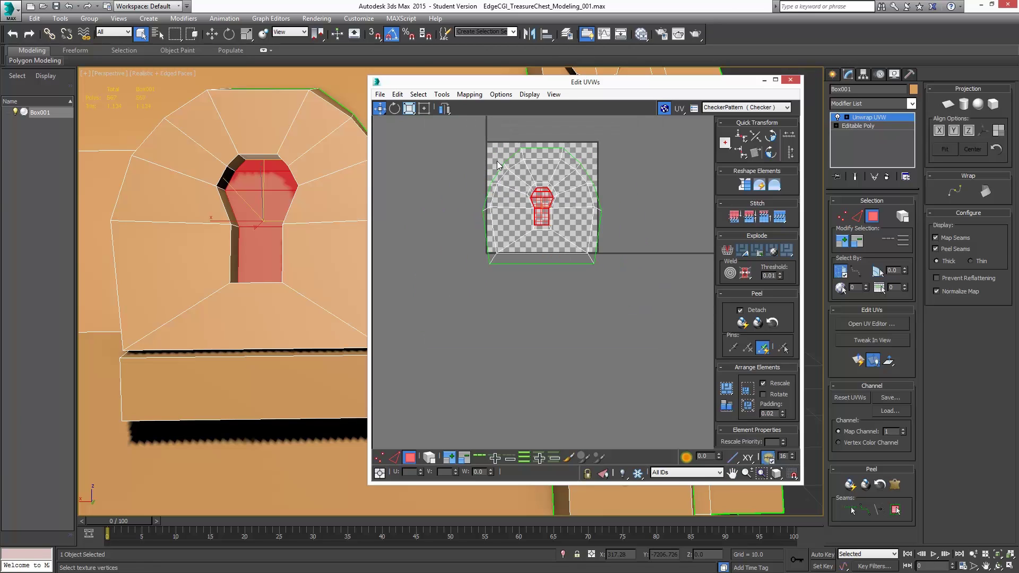
drag(470, 135, 625, 293)
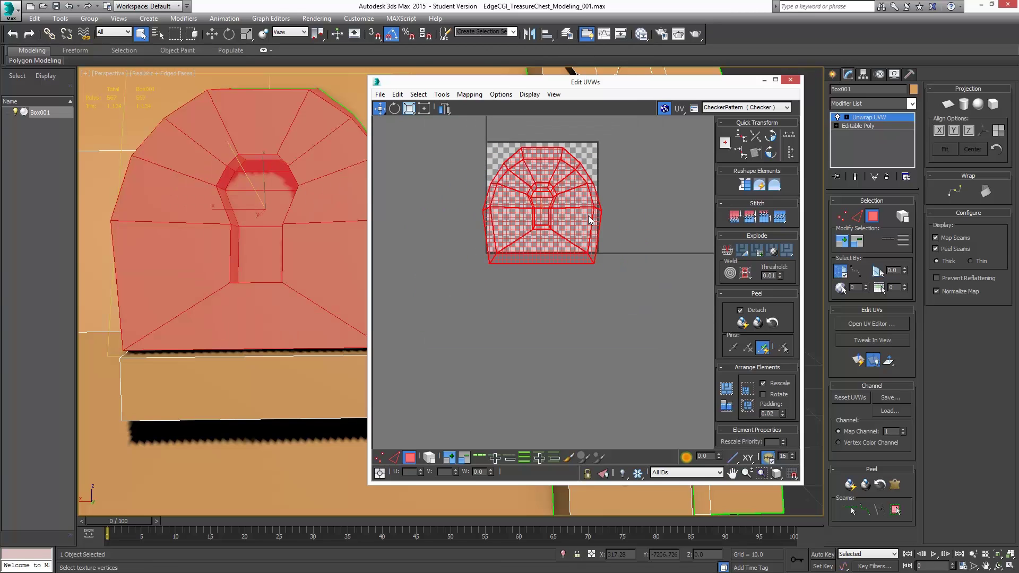
click(761, 186)
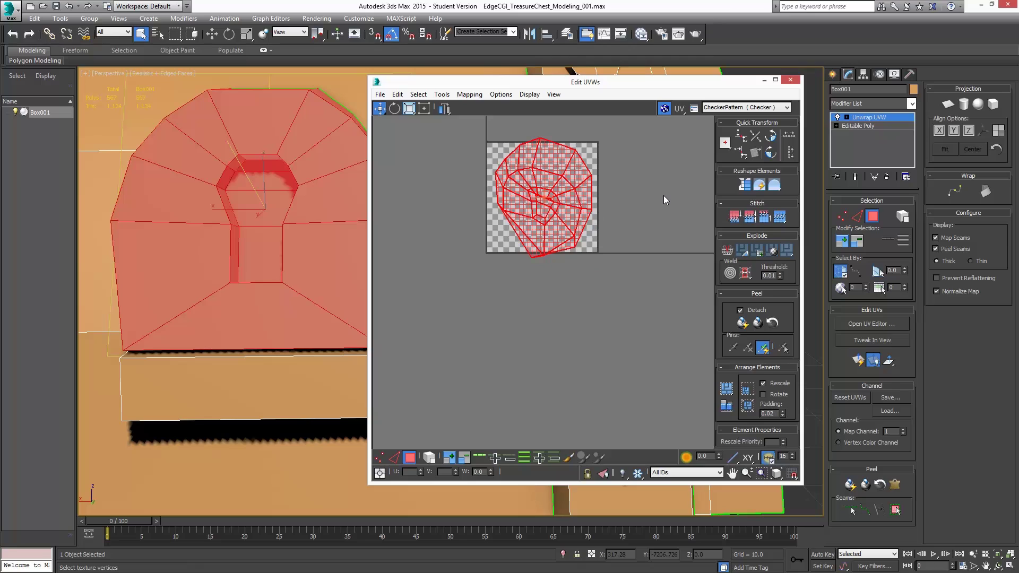
key(ctrl+z)
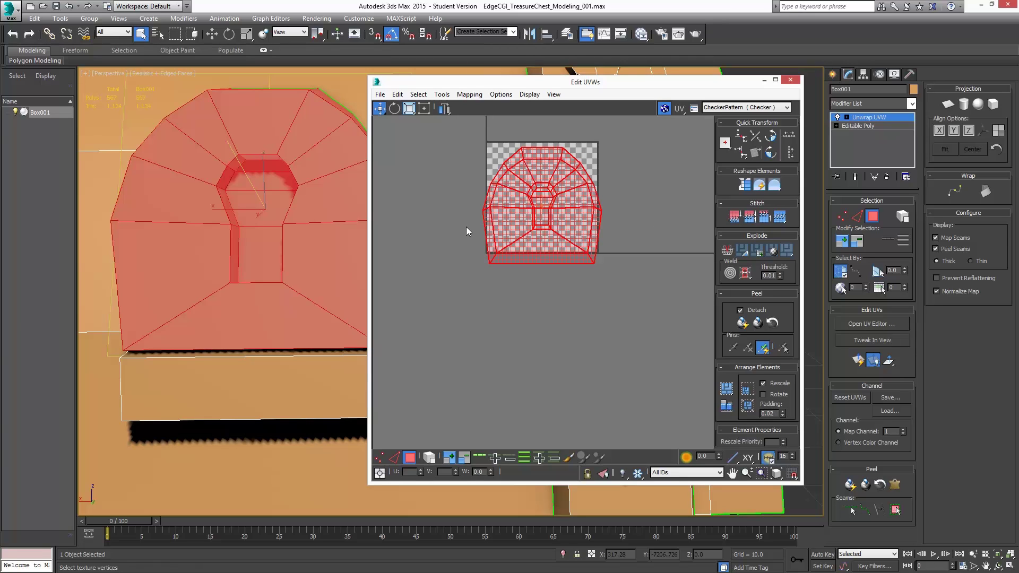
Move the clasp's UVs out of the checker tile to sit above the pair of shells at the far right.
middle_drag(589, 207, 508, 231)
scroll(602, 249, down, 5)
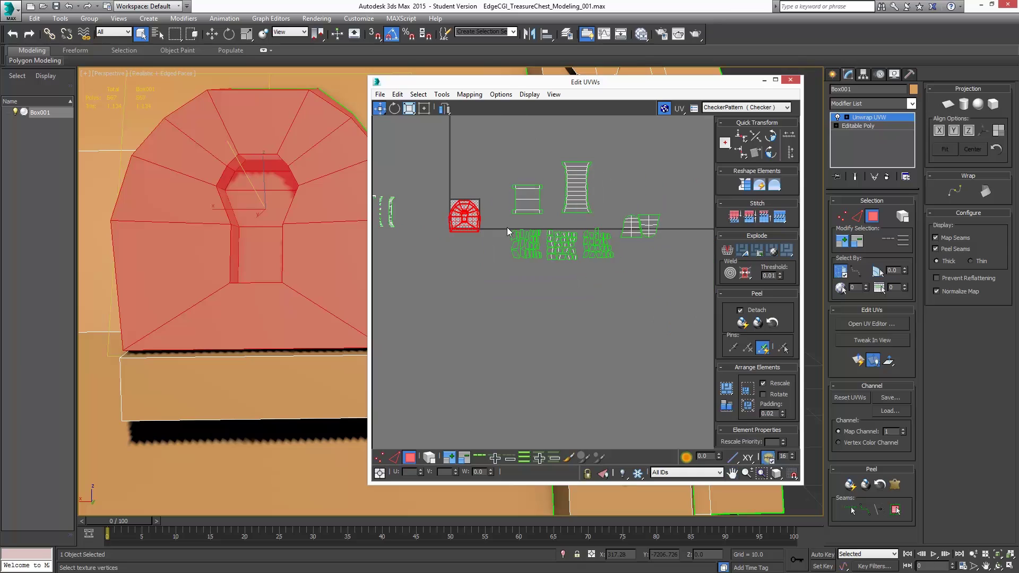
drag(472, 212, 654, 186)
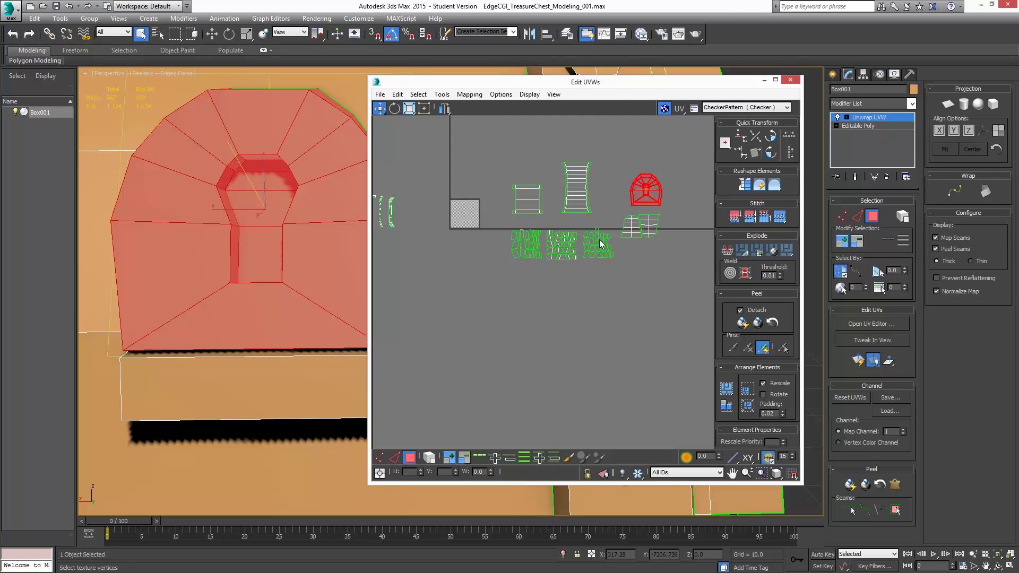
Select the UVs of the narrow plate below the clasp and apply a Quick Peel to them.
middle_drag(491, 234, 564, 257)
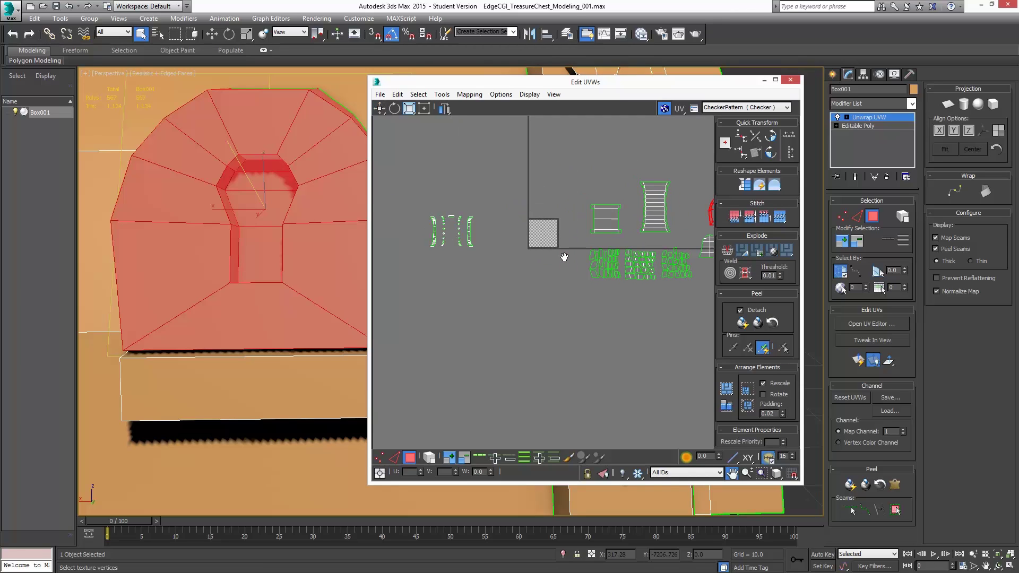
scroll(451, 243, up, 5)
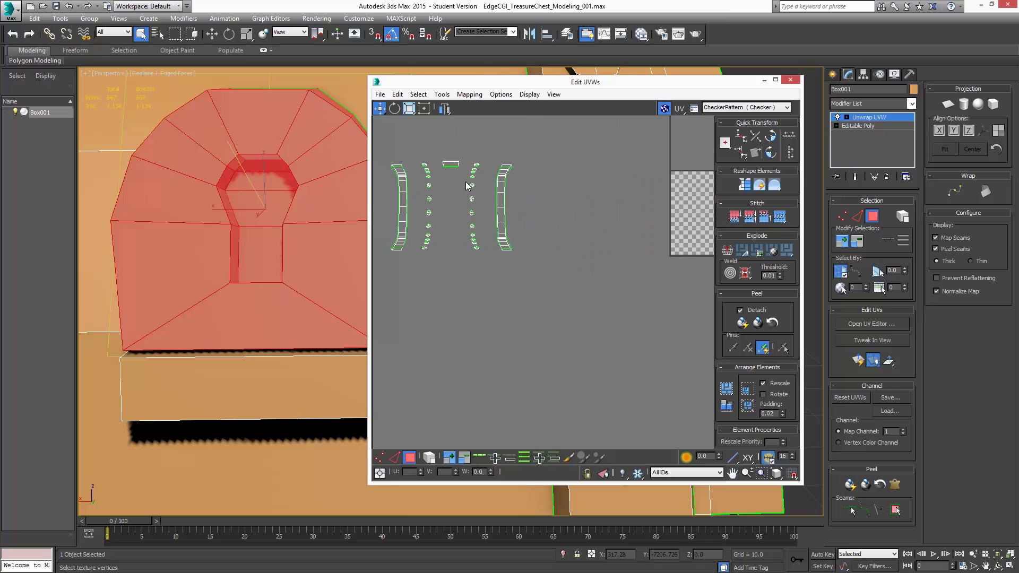
click(451, 164)
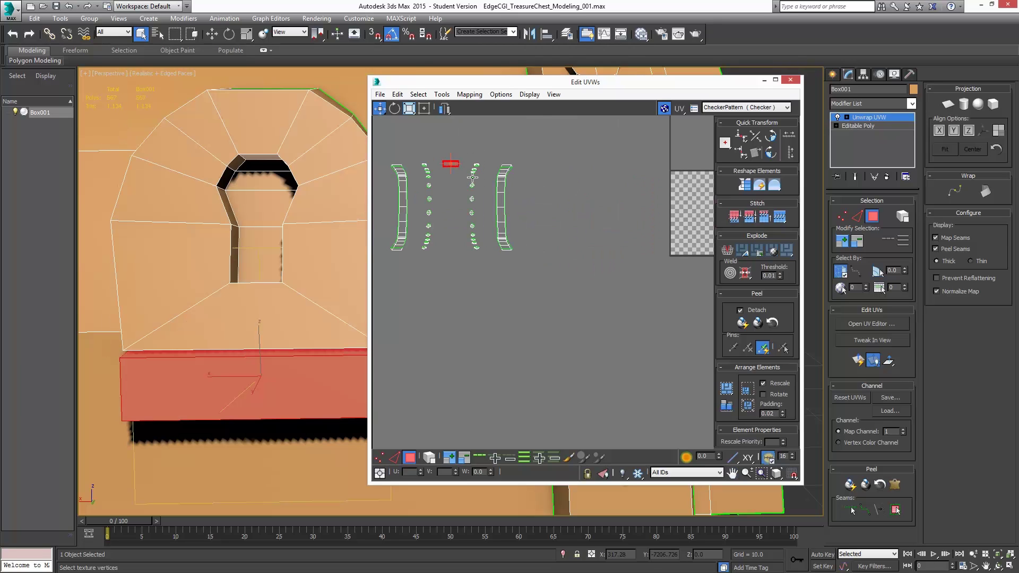
click(739, 322)
scroll(473, 160, up, 8)
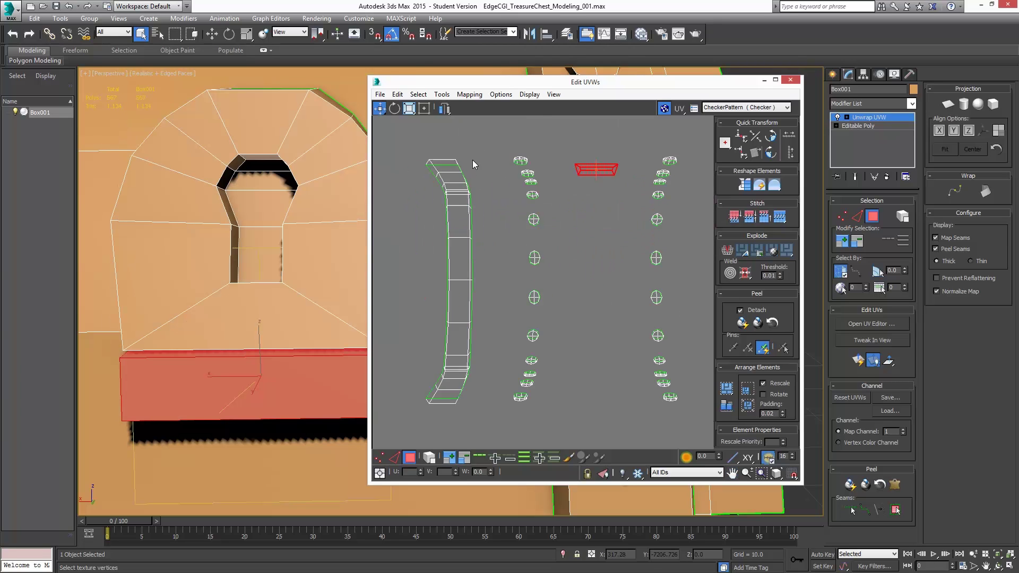
scroll(550, 196, down, 6)
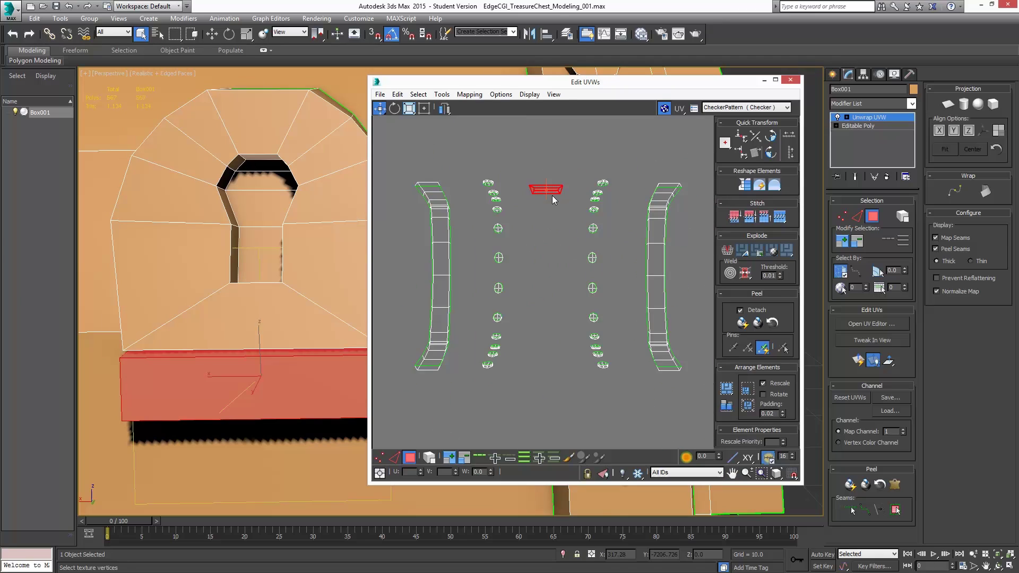
Move the narrow plate's UVs past the checker tile and place them beside the clasp's UVs at the far right.
drag(649, 239, 670, 253)
scroll(551, 242, down, 3)
middle_drag(679, 257, 460, 239)
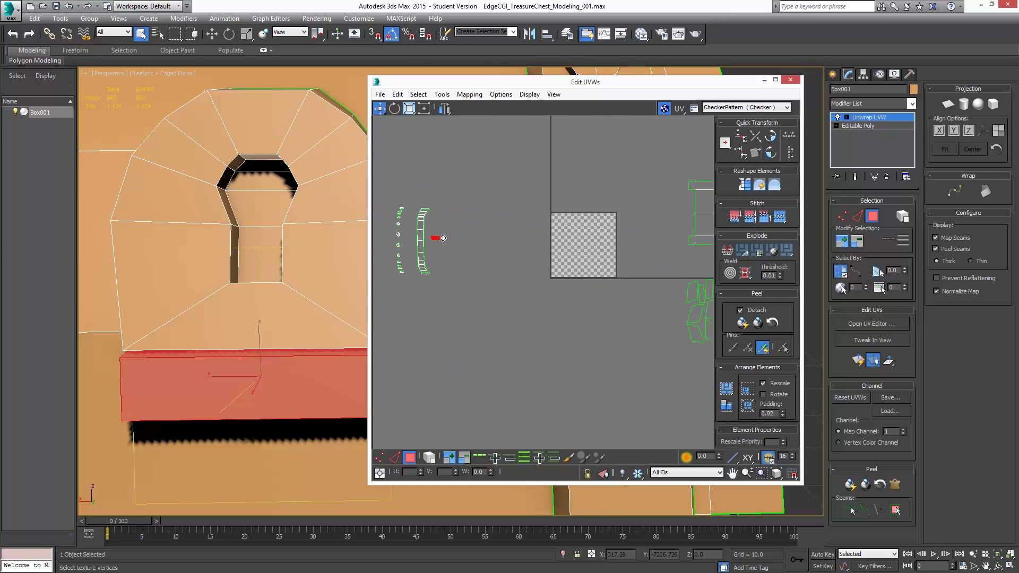
drag(442, 238, 669, 264)
middle_drag(667, 280, 491, 247)
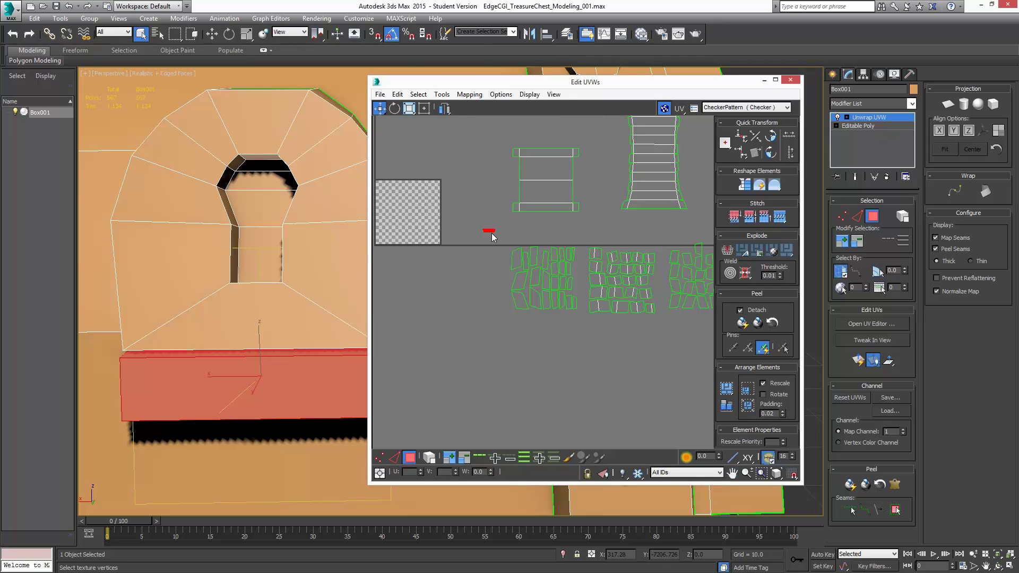
drag(492, 235, 685, 232)
middle_drag(605, 223, 433, 215)
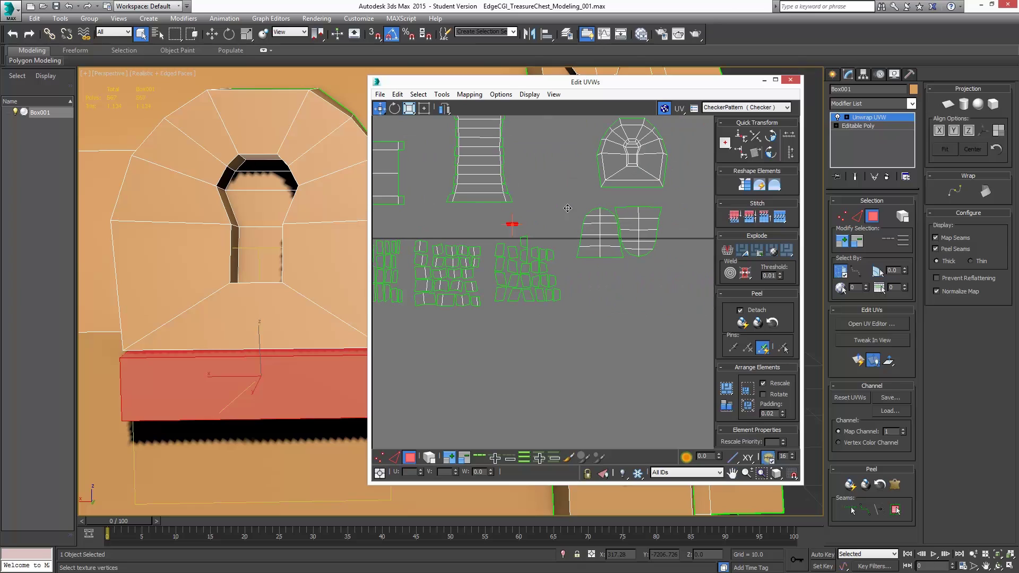
drag(513, 218, 578, 173)
middle_drag(497, 211, 620, 221)
scroll(525, 236, down, 4)
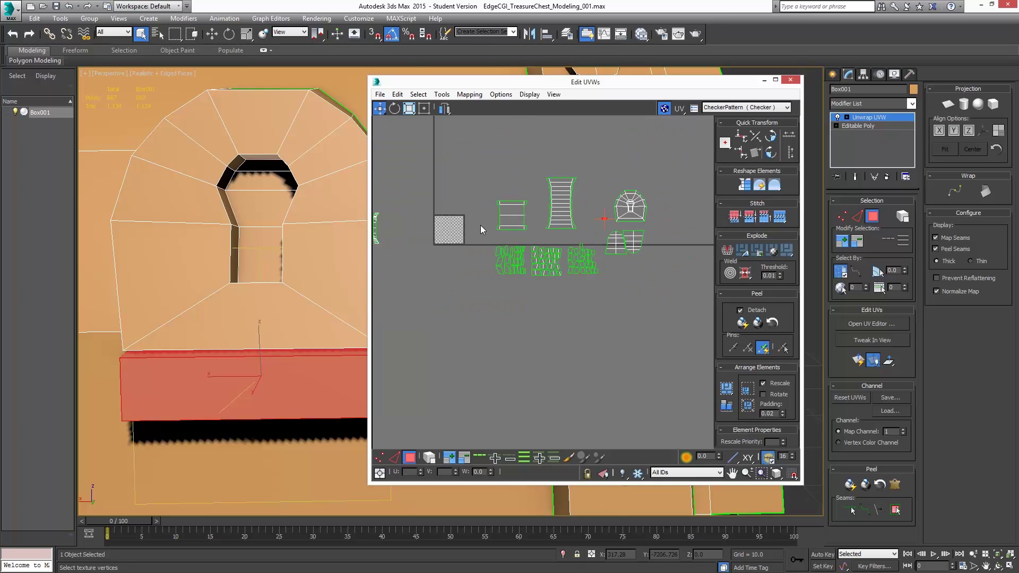
Select the UVs of the two long curved strips and apply a Quick Peel to them.
middle_drag(473, 226, 593, 227)
scroll(455, 230, up, 3)
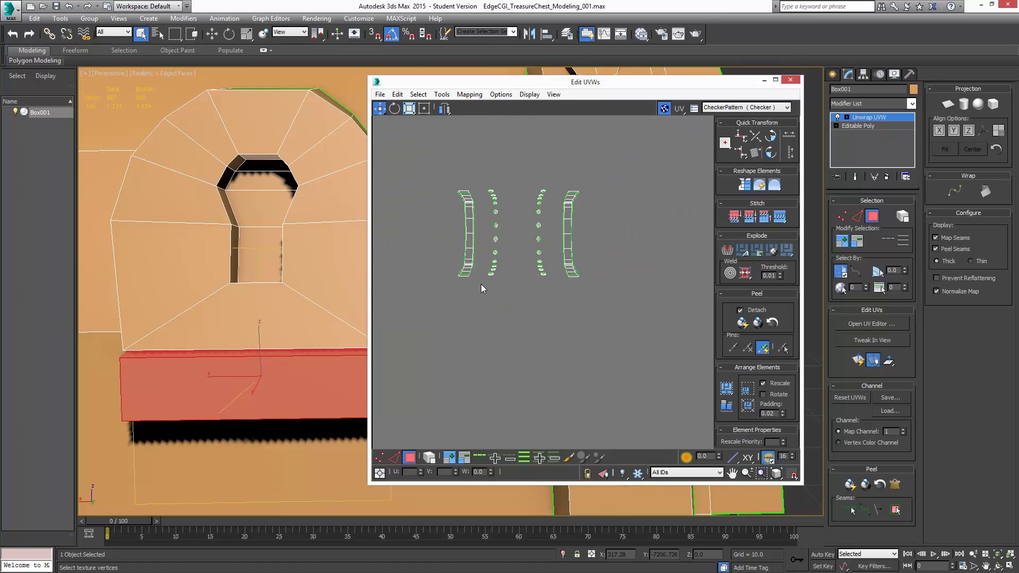
drag(440, 180, 484, 297)
ctrl+drag(630, 175, 553, 288)
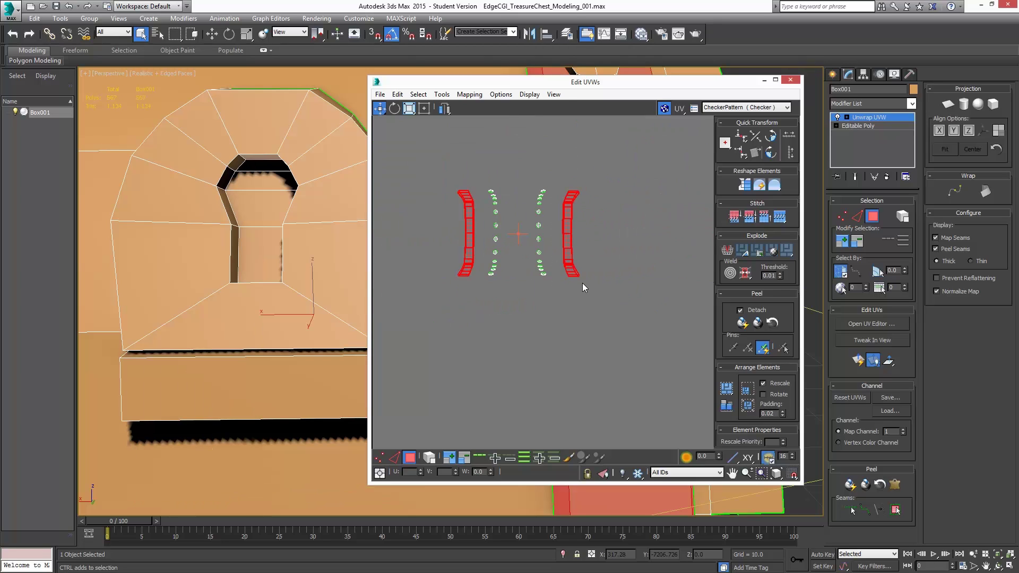
click(742, 323)
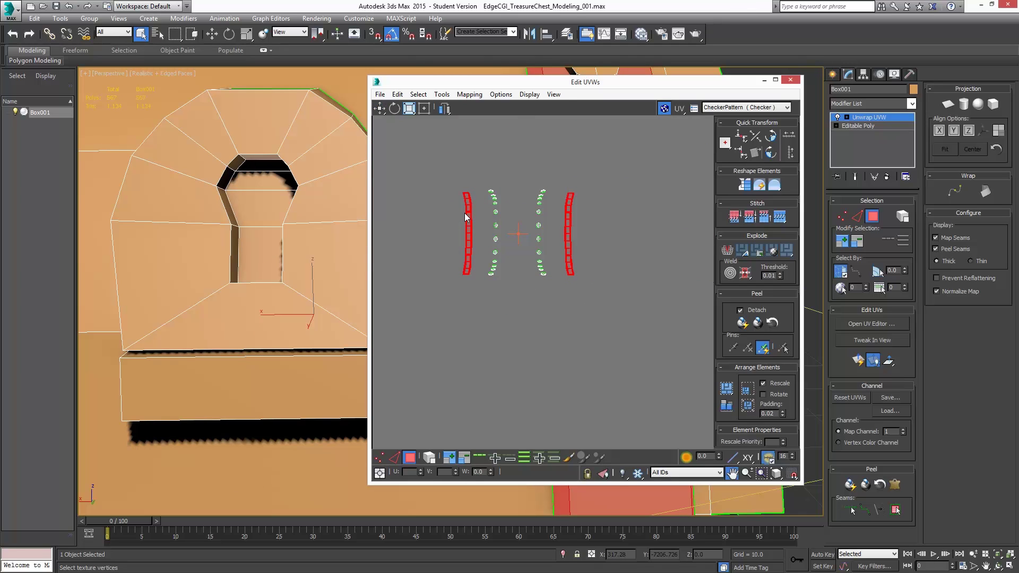
scroll(480, 213, up, 5)
scroll(415, 282, down, 6)
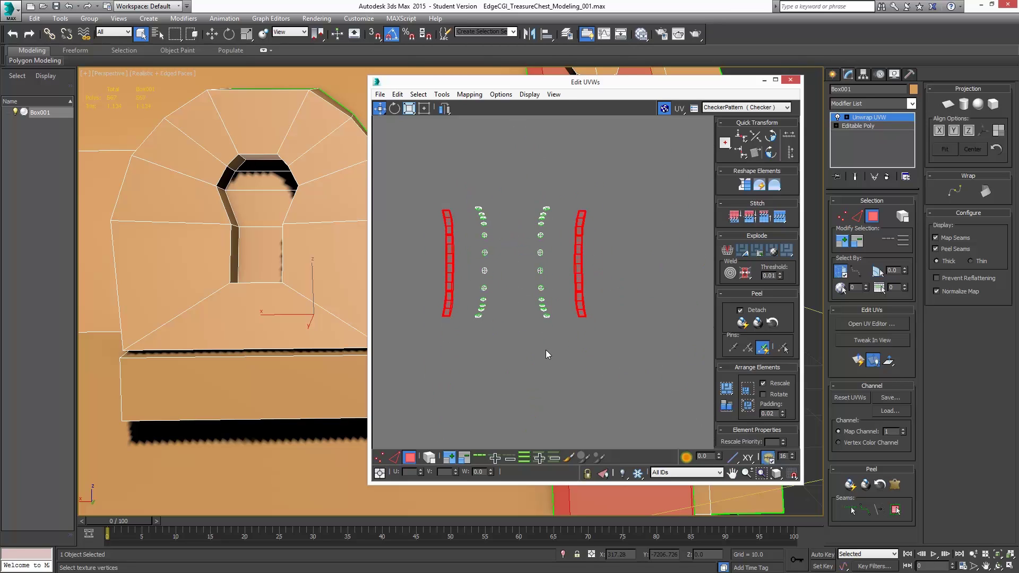
Select the small round rivet UVs between the two strips and apply a Quick Peel to them.
drag(548, 353, 556, 355)
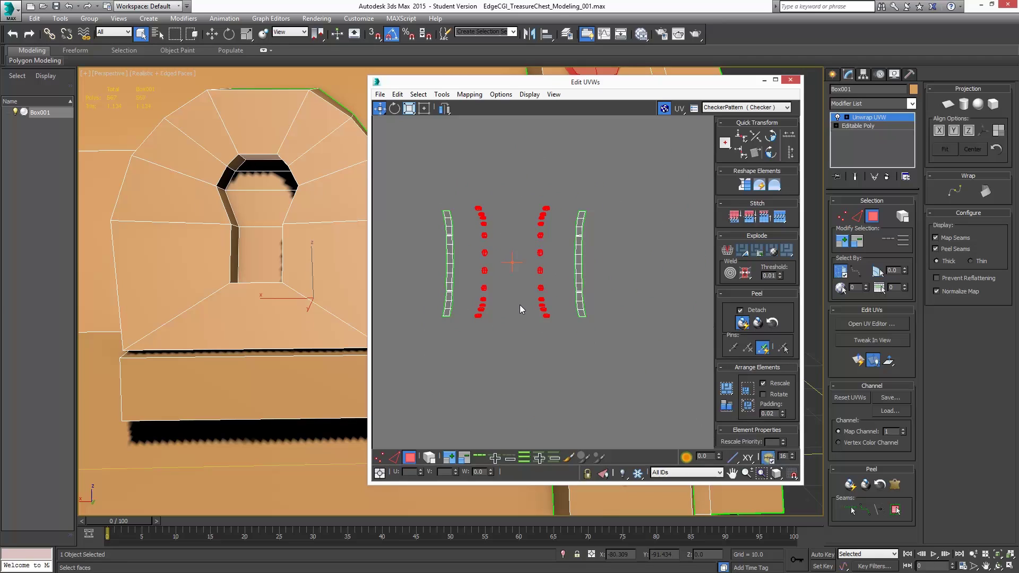
scroll(482, 211, up, 6)
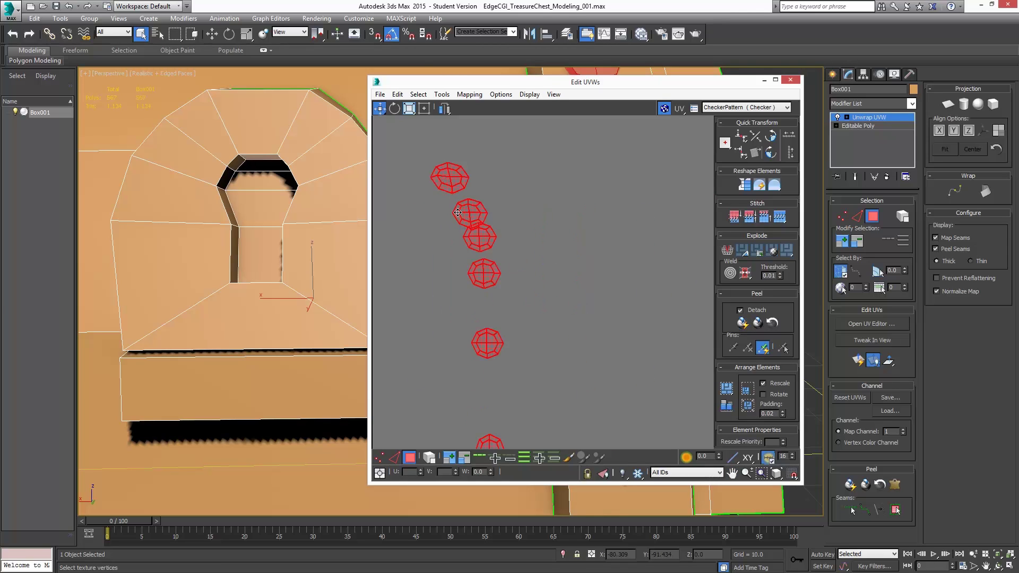
scroll(549, 254, down, 8)
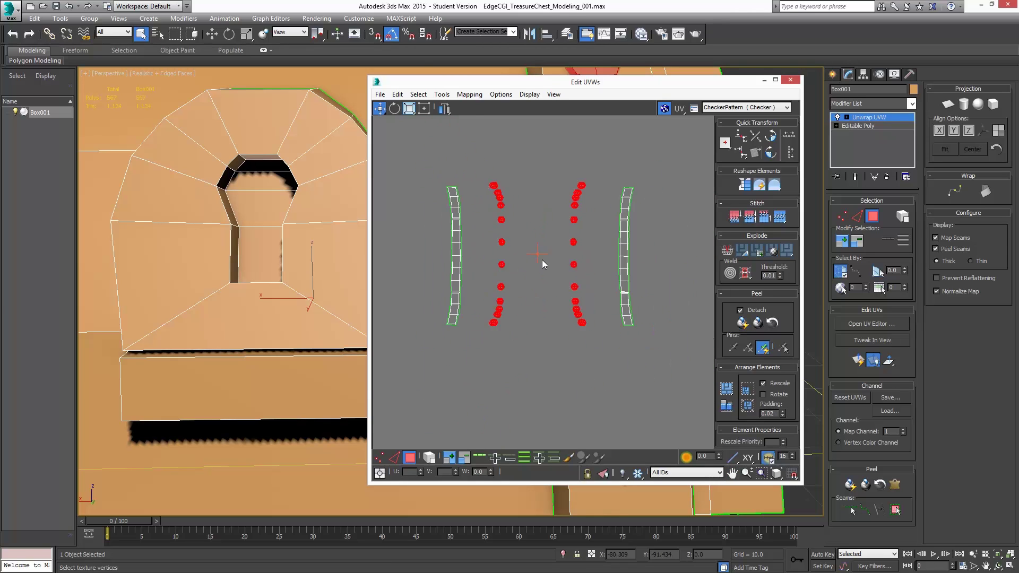
Pack all of the round rivet UVs into the checker tile.
middle_drag(621, 248, 511, 250)
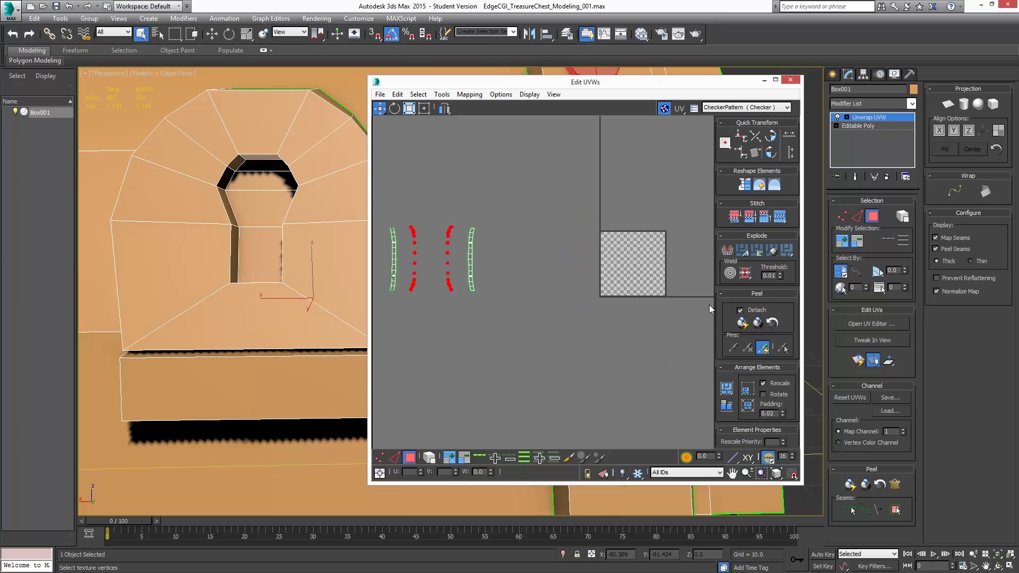
click(731, 397)
middle_drag(624, 294, 625, 294)
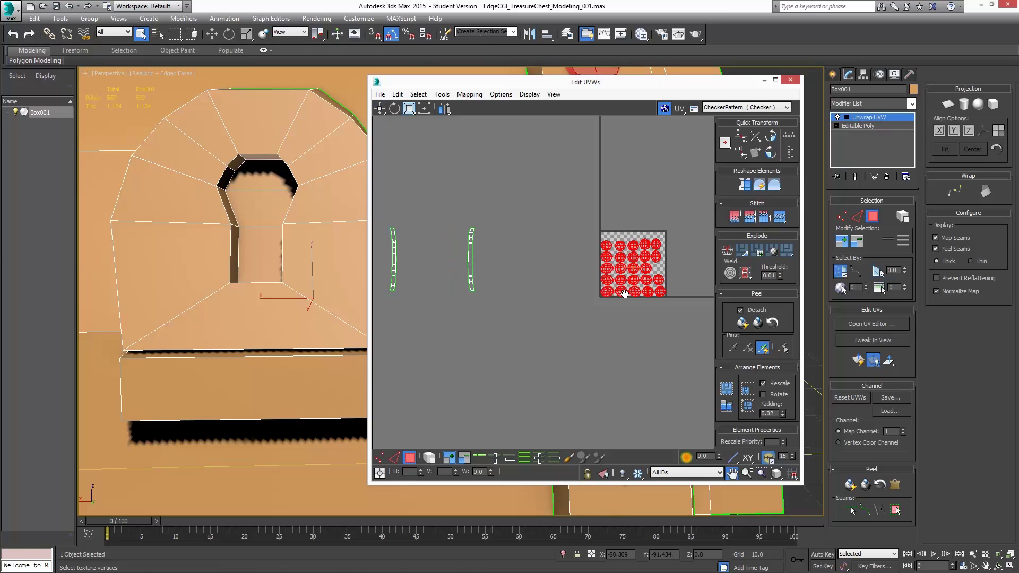
scroll(556, 292, down, 3)
scroll(555, 285, up, 2)
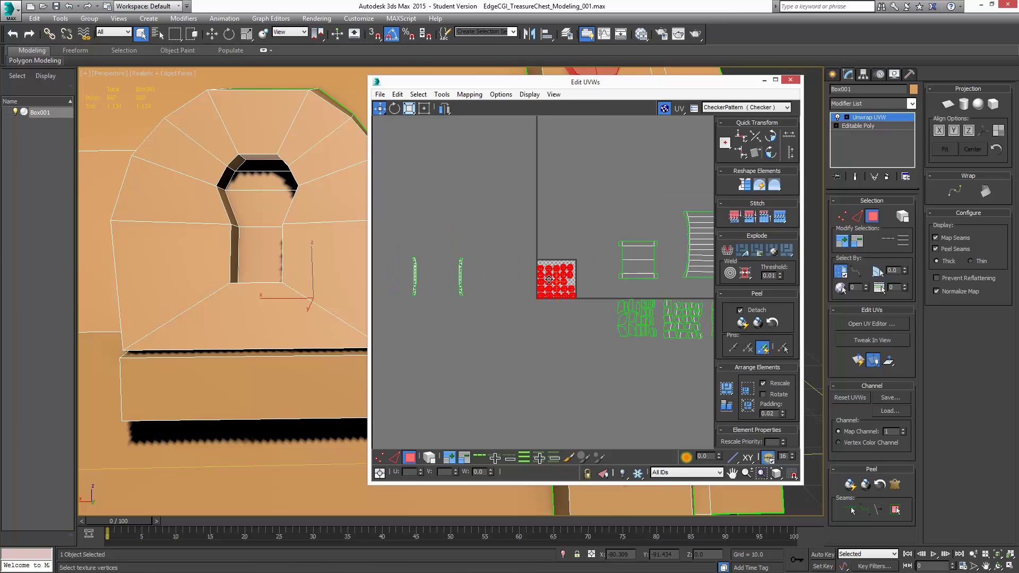
Move the packed rivet UVs out of the checker tile to sit below the pair of rounded shells.
drag(549, 280, 700, 329)
middle_drag(700, 330, 524, 339)
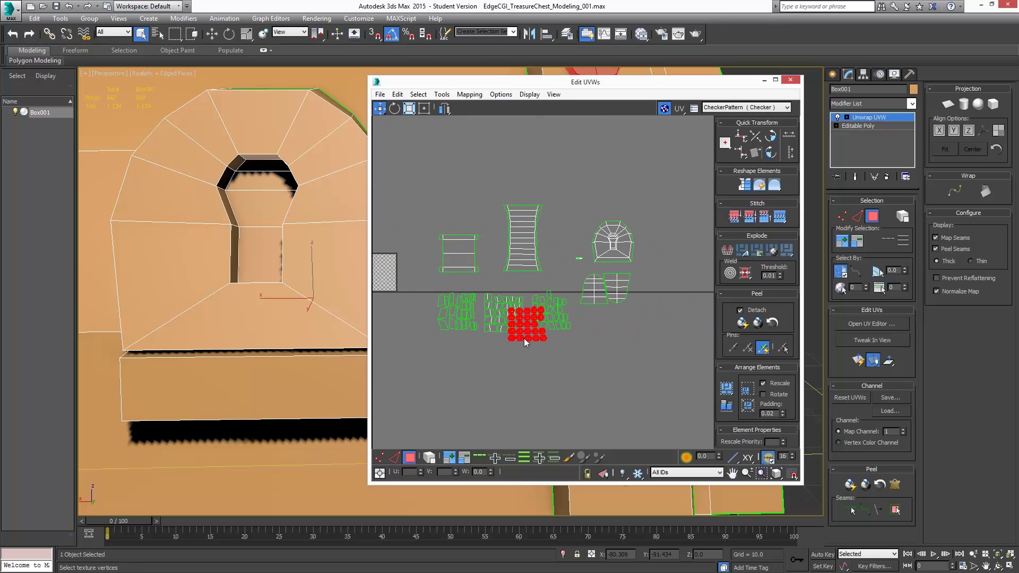
drag(521, 339, 606, 357)
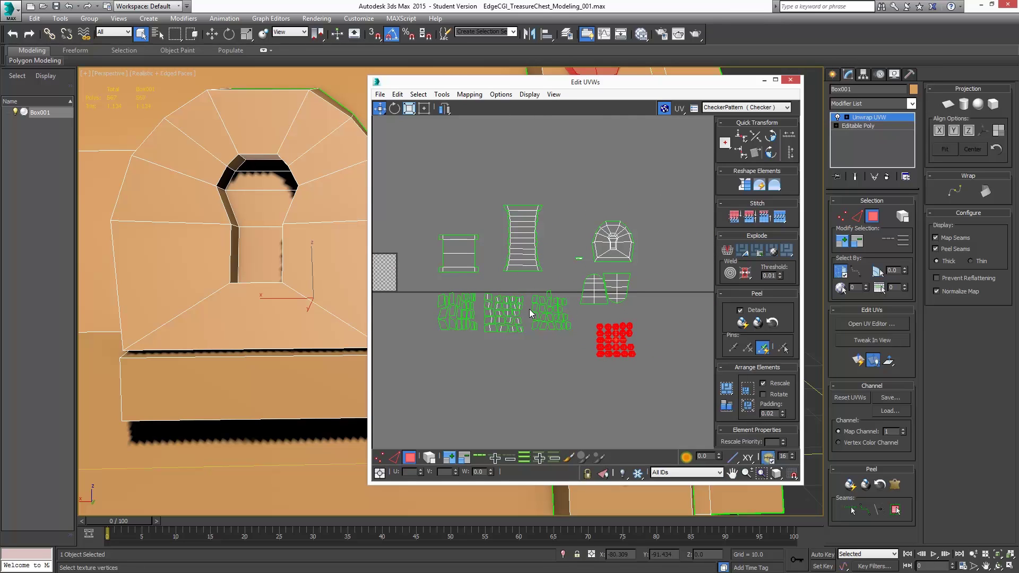
middle_drag(537, 303, 589, 294)
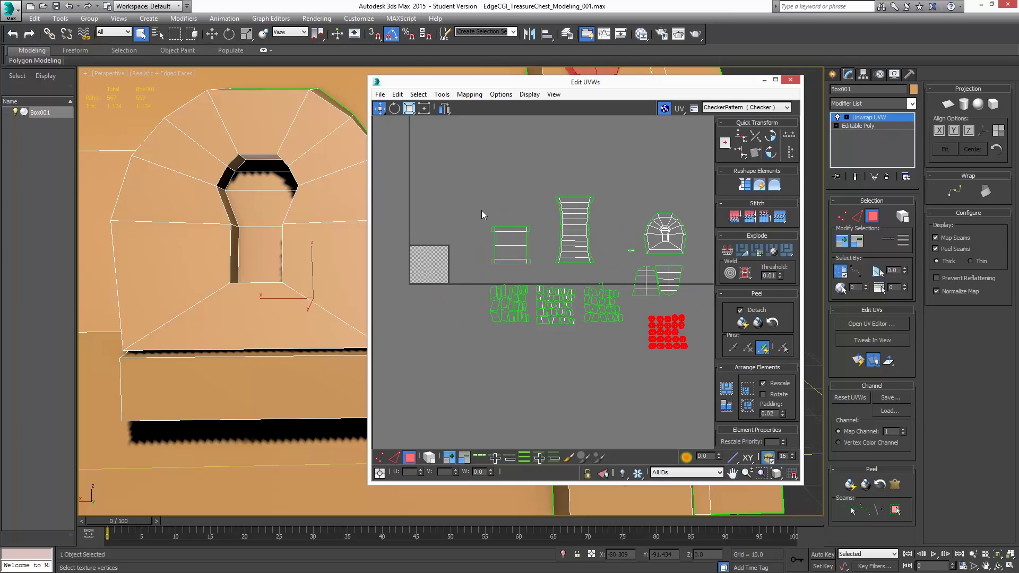
middle_drag(482, 210, 510, 188)
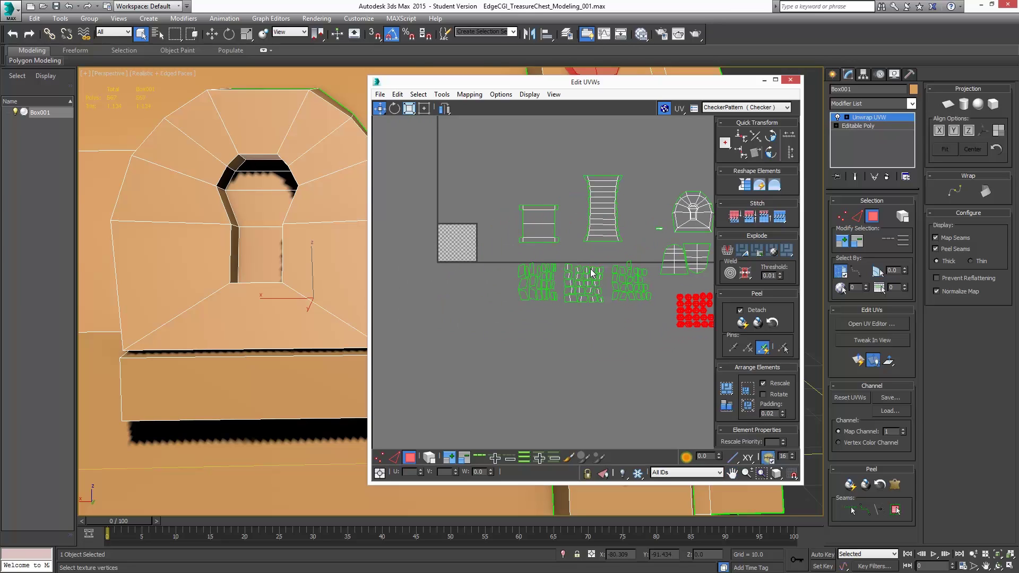
Select the strips, both chest panels, the clasp, its plate and the rounded shells, and apply Rescale Elements to them.
middle_drag(438, 207, 560, 211)
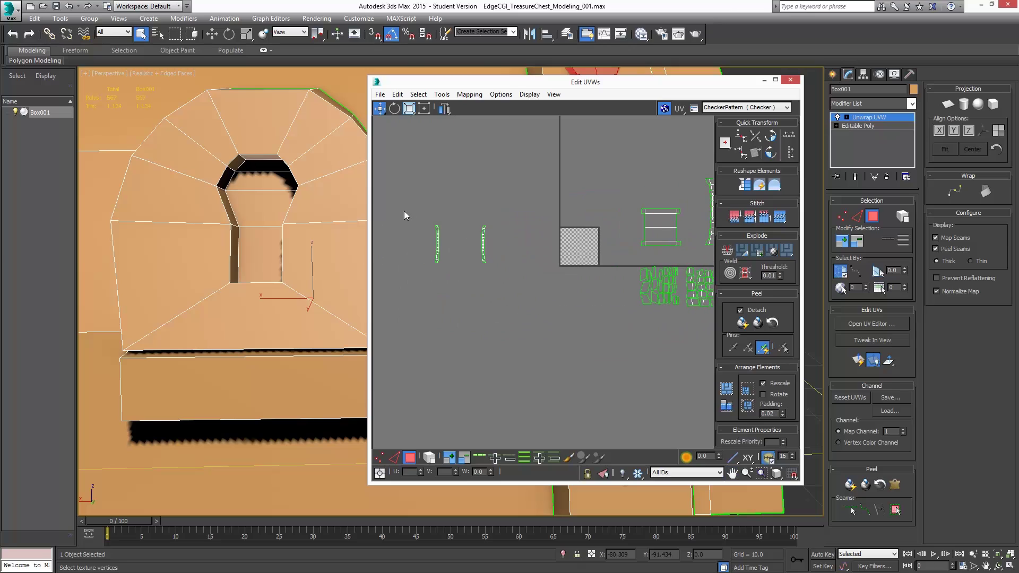
drag(514, 287, 516, 288)
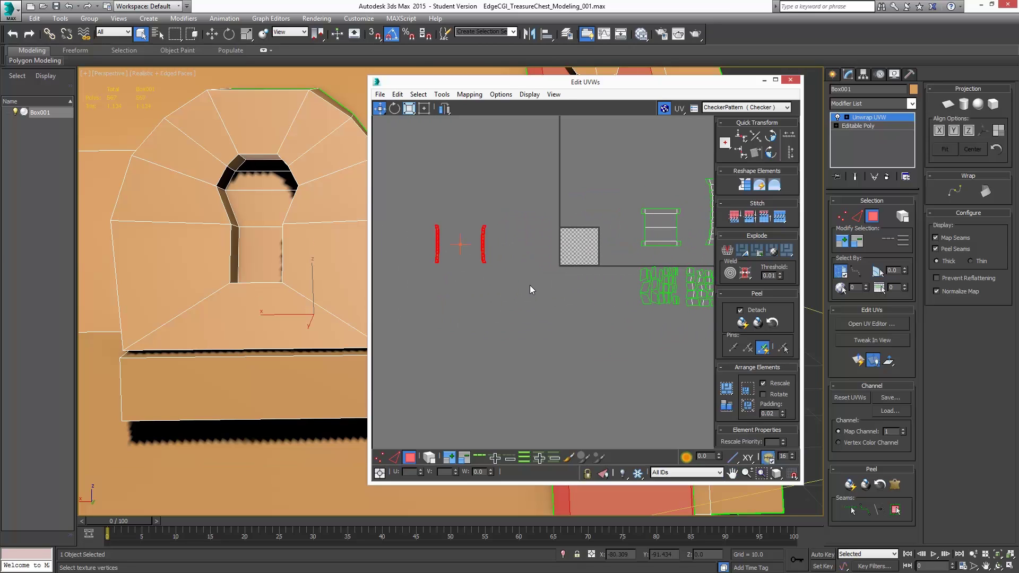
middle_drag(539, 292, 526, 303)
scroll(526, 303, down, 3)
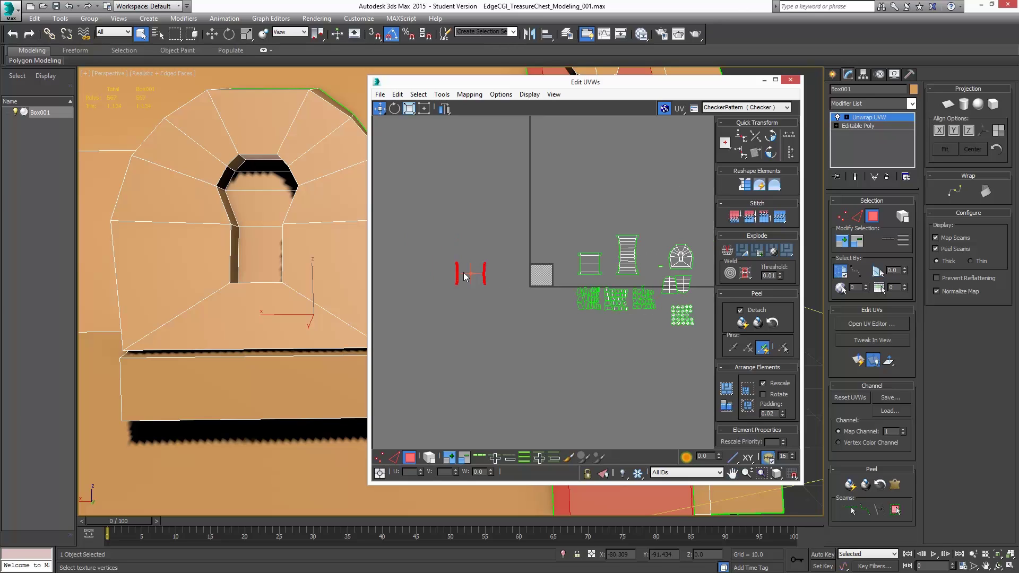
drag(567, 245, 648, 281)
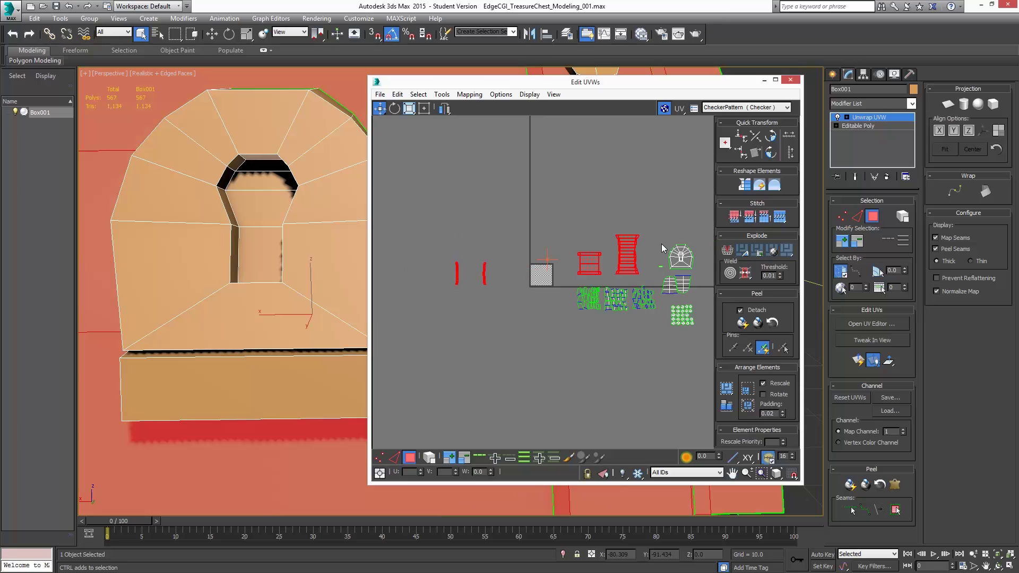
ctrl+drag(660, 235, 697, 294)
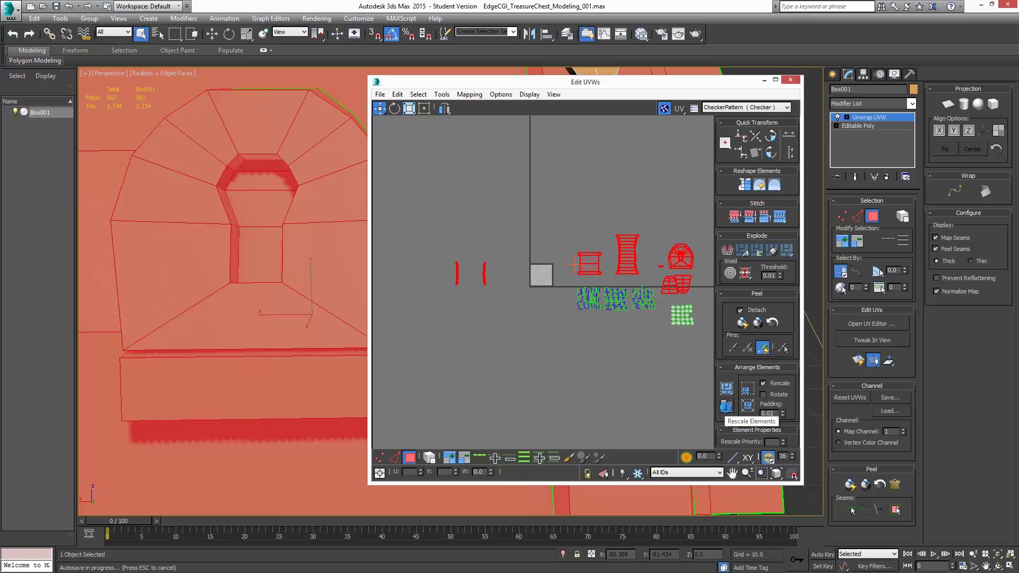
click(727, 406)
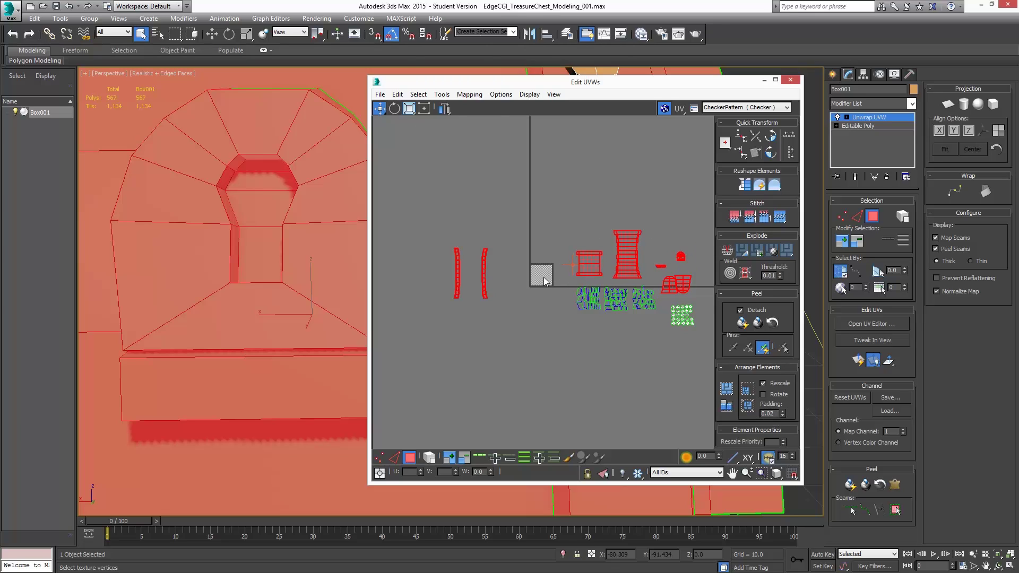
Scale the selected shells down together and move them so both chest panels sit inside the checker tile.
click(410, 109)
drag(633, 247, 625, 315)
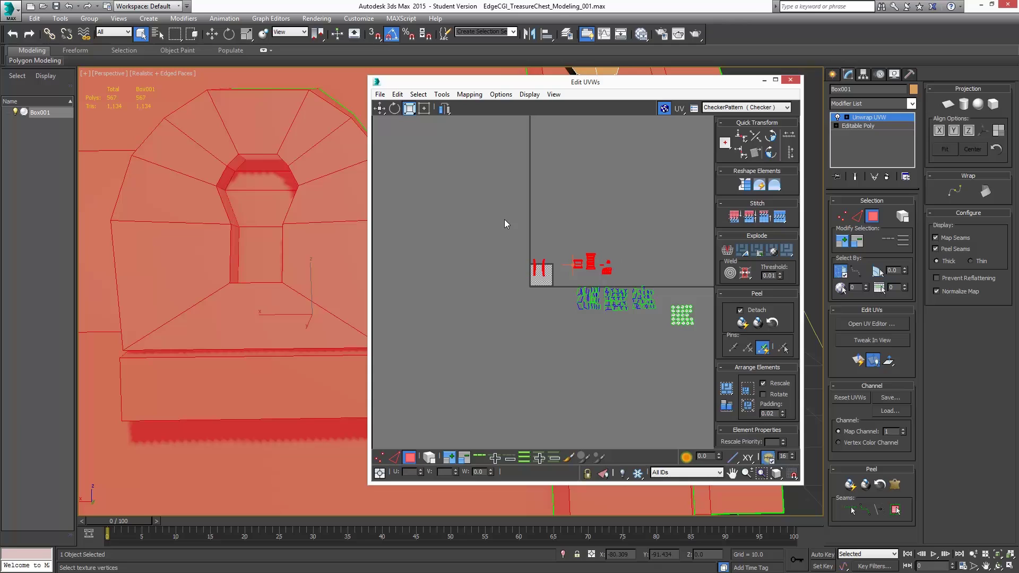
click(380, 109)
scroll(596, 215, up, 4)
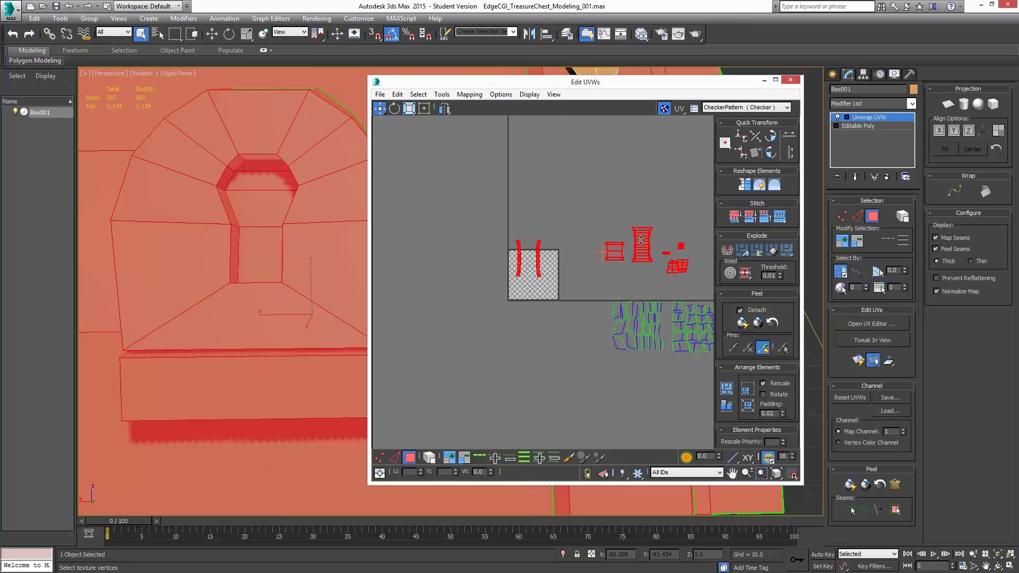
drag(641, 245, 547, 269)
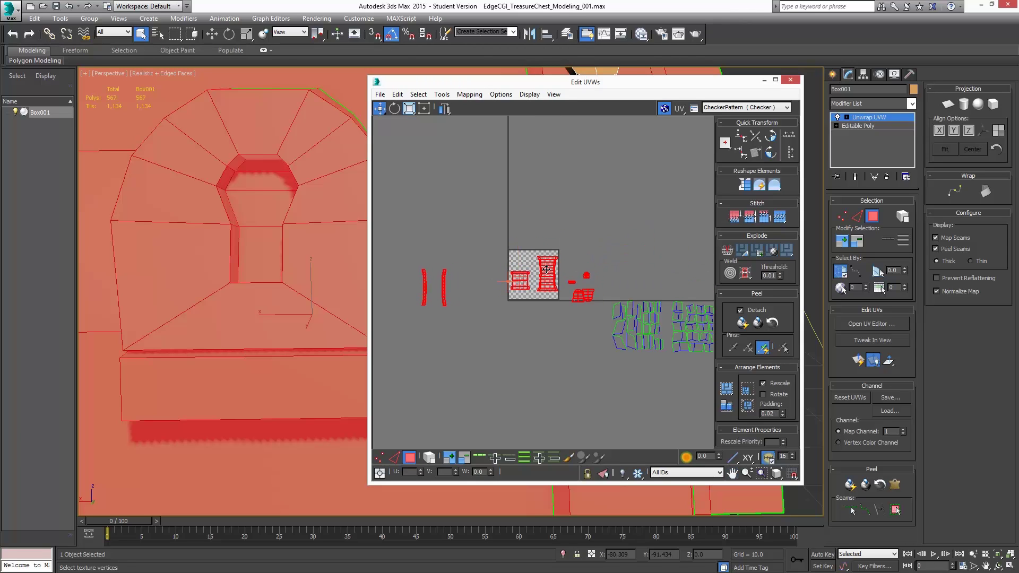
scroll(554, 258, up, 5)
drag(613, 213, 609, 207)
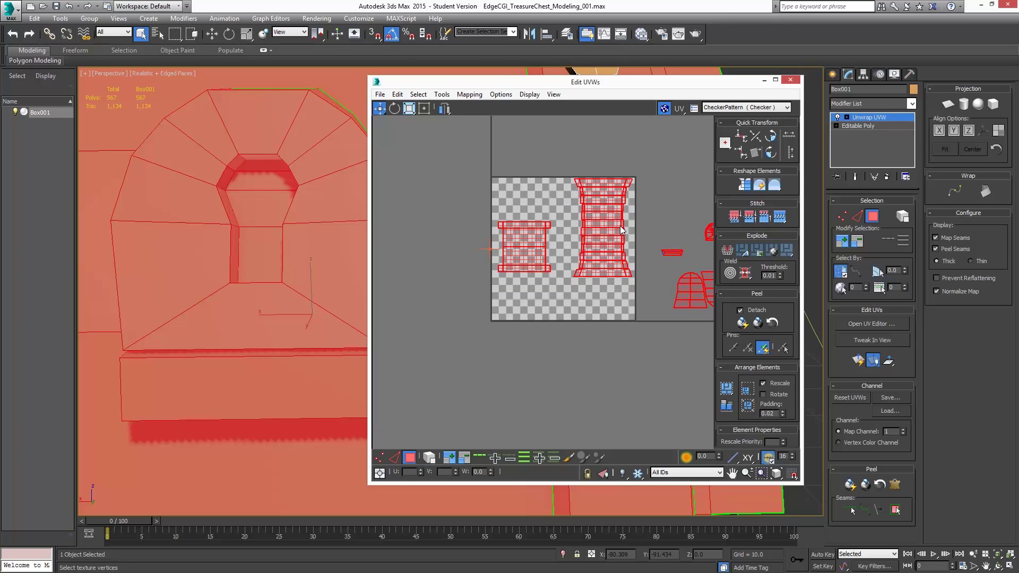
Turn on element selection and move the first long curved strip's UVs toward the tall panel in the checker tile.
scroll(620, 224, down, 4)
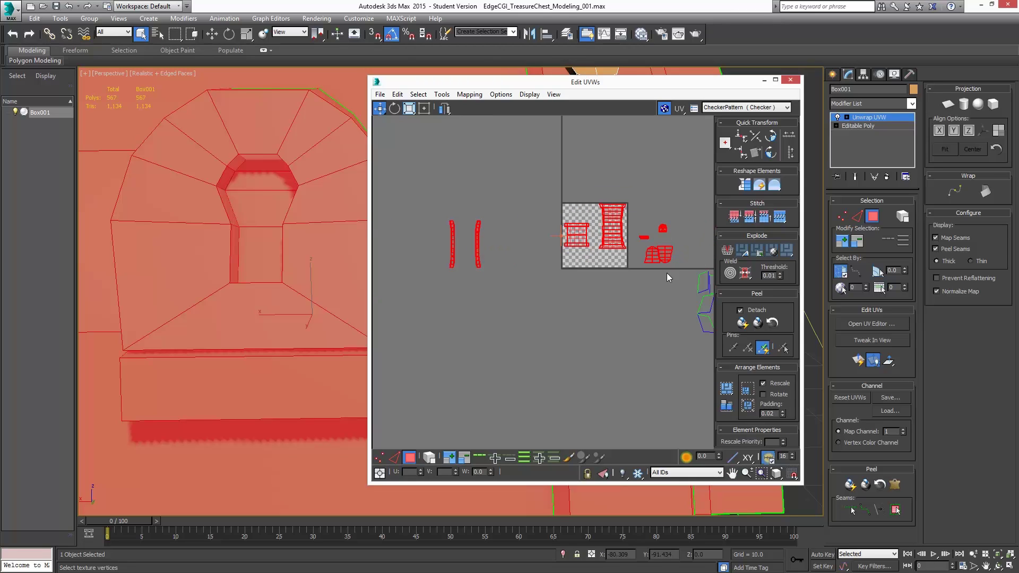
middle_drag(666, 267, 636, 261)
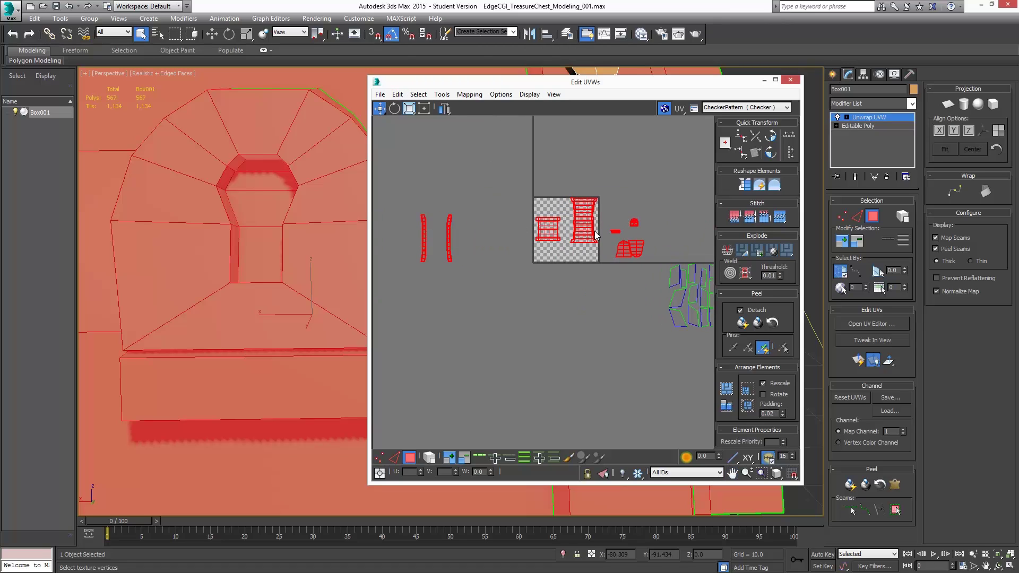
scroll(594, 223, up, 5)
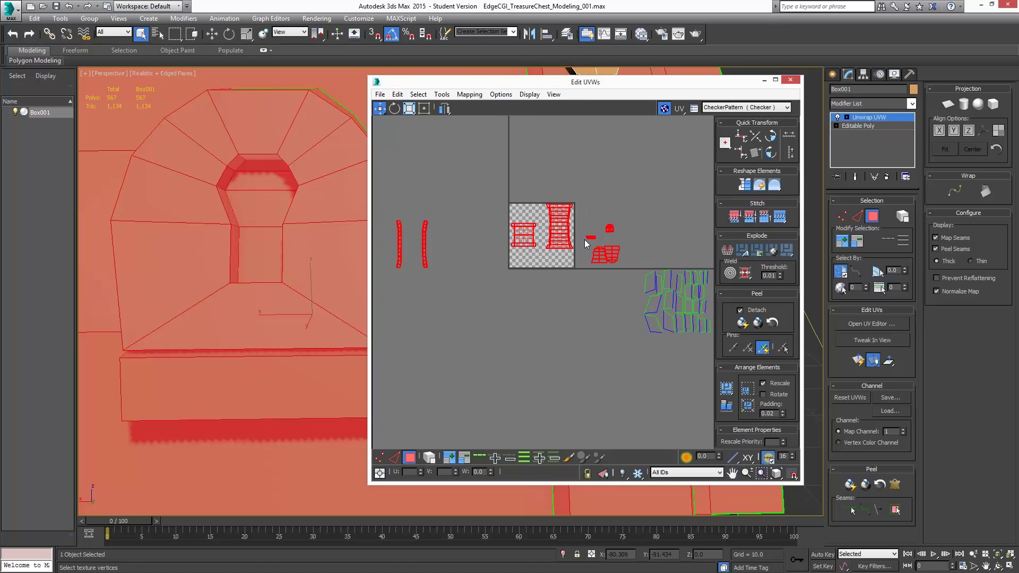
scroll(583, 234, up, 2)
middle_drag(550, 190, 609, 187)
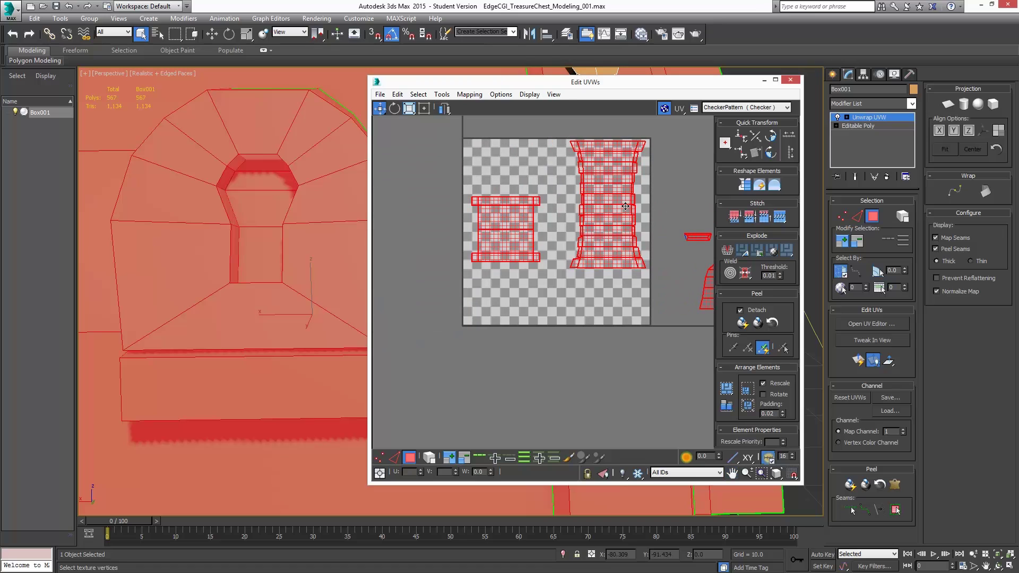
click(503, 218)
click(429, 457)
scroll(485, 221, down, 8)
drag(504, 223, 529, 217)
scroll(527, 218, up, 9)
scroll(497, 223, down, 8)
Move the other long strip's UVs into the checker tile and fit the strips along both sides of the tall panel.
middle_drag(497, 223, 610, 225)
drag(449, 236, 597, 219)
scroll(602, 223, up, 9)
drag(514, 234, 530, 227)
middle_drag(563, 154, 494, 241)
scroll(494, 242, down, 6)
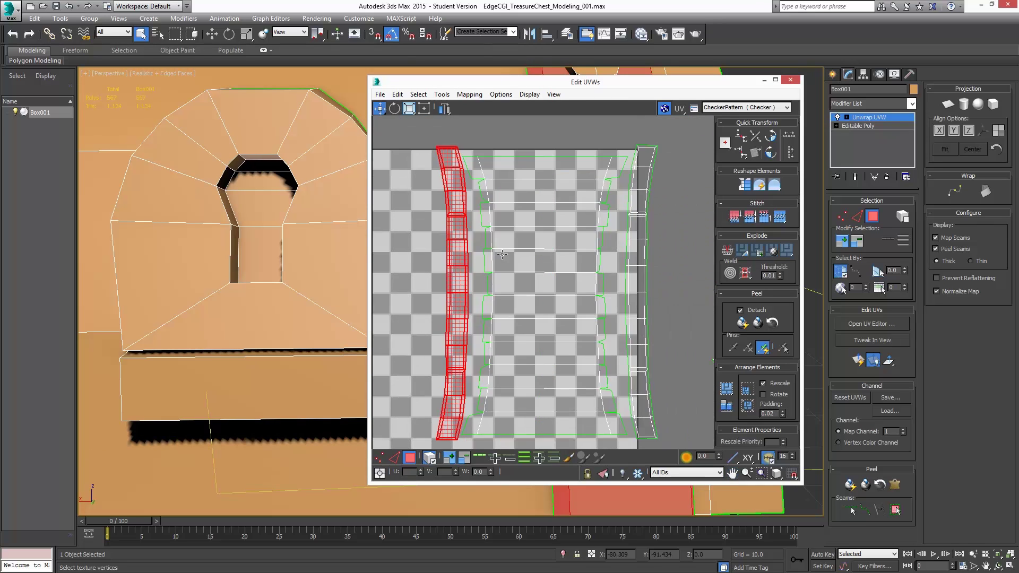
drag(468, 241, 558, 276)
scroll(538, 235, up, 6)
drag(547, 234, 536, 228)
Select the pair of rounded shells and move their UVs into the upper-left corner of the checker tile.
scroll(584, 213, down, 7)
scroll(628, 228, down, 2)
middle_drag(628, 228, 574, 191)
drag(608, 233, 679, 282)
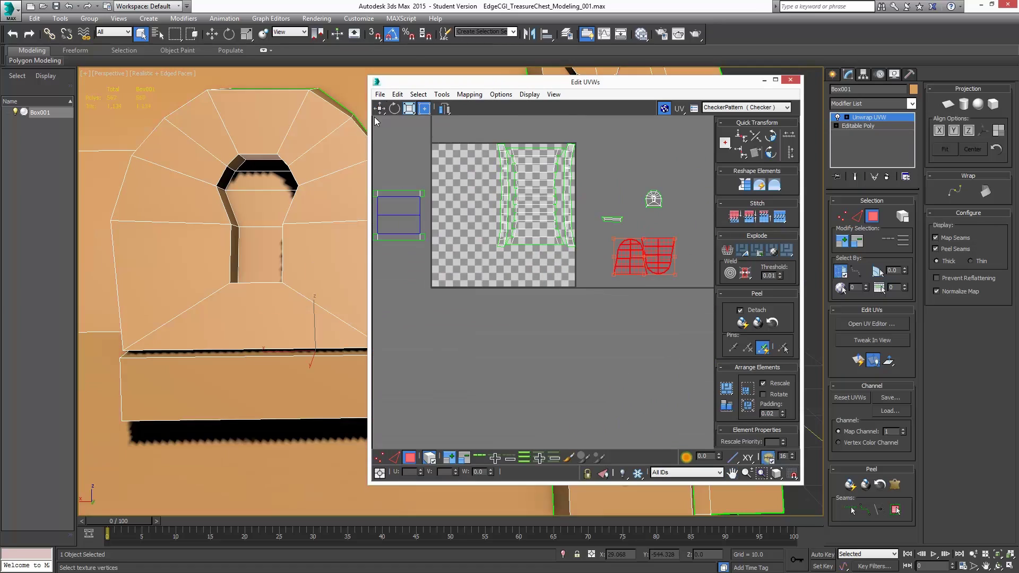
drag(668, 243, 486, 151)
scroll(486, 150, up, 7)
middle_drag(485, 151, 559, 228)
Place the rectangular panel's UVs below the rounded shells and the clasp's UVs beside the panel inside the checker tile.
scroll(559, 228, down, 7)
drag(480, 256, 546, 249)
middle_drag(704, 238, 595, 217)
drag(637, 219, 471, 218)
scroll(470, 219, up, 8)
scroll(502, 221, down, 4)
scroll(501, 221, down, 3)
Move the narrow plate's UVs into the checker tile near the clasp and rotate them into place.
drag(575, 231, 451, 233)
scroll(446, 224, up, 6)
key(e)
drag(441, 214, 448, 233)
Select the rim-block and rivet UVs, scale them down and move them to the lower edge of the checker tile.
scroll(449, 231, down, 12)
scroll(527, 243, down, 5)
drag(516, 232, 654, 286)
click(410, 108)
drag(584, 255, 587, 344)
click(379, 108)
drag(570, 251, 543, 251)
scroll(468, 231, up, 10)
click(409, 109)
click(379, 108)
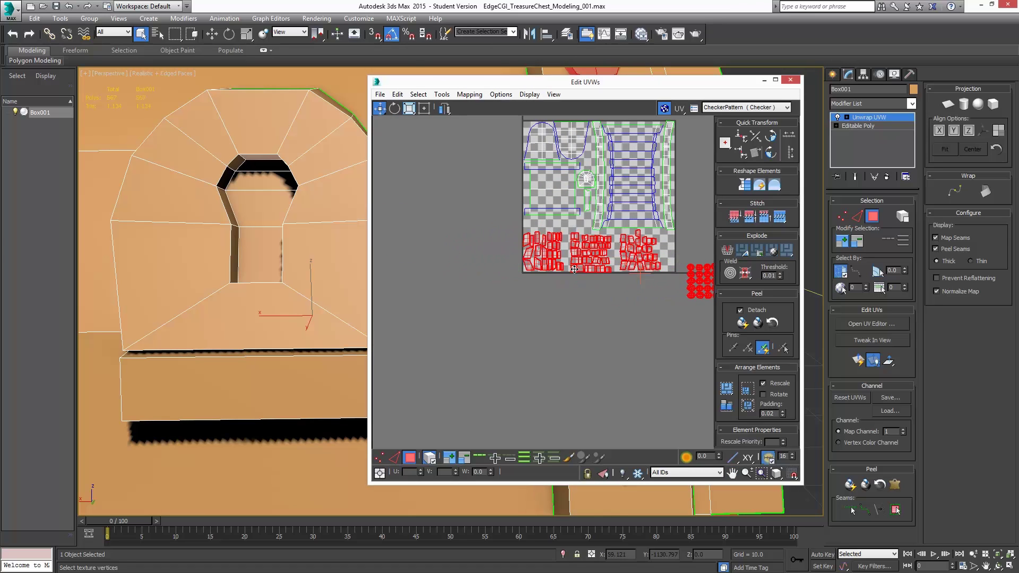
Scale the rim-block and rivet UVs down slightly more and shift the clusters into the tile's lower-left area.
scroll(542, 251, up, 5)
middle_drag(543, 250, 497, 217)
click(409, 109)
drag(489, 221, 489, 235)
click(379, 108)
drag(531, 229, 496, 226)
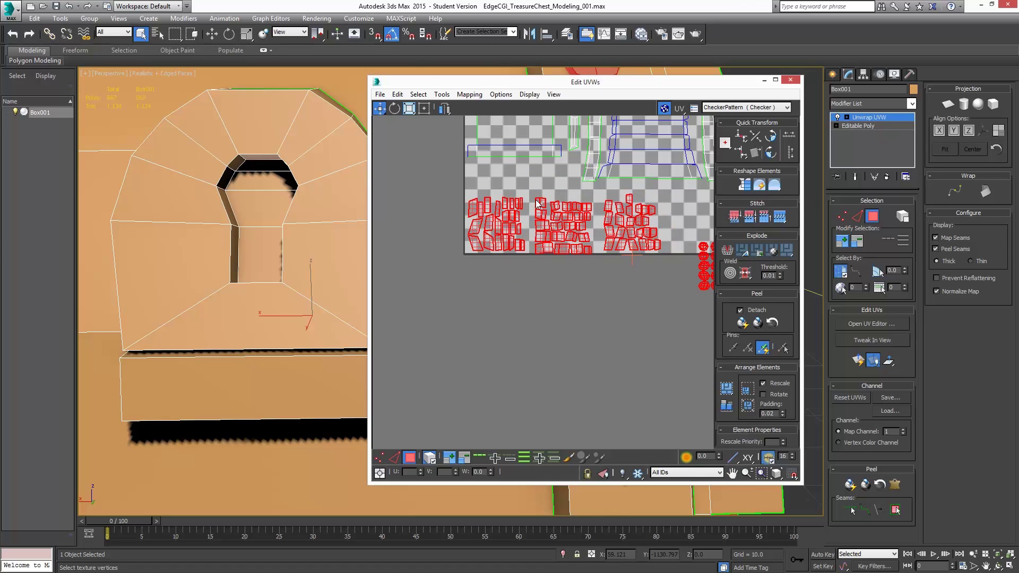
Adjust the rim-block cluster's position and move the rivets' UVs into the lower-right corner of the checker tile.
drag(530, 192, 550, 198)
middle_drag(648, 249, 547, 247)
drag(595, 237, 653, 292)
drag(626, 263, 591, 222)
middle_drag(505, 150, 549, 297)
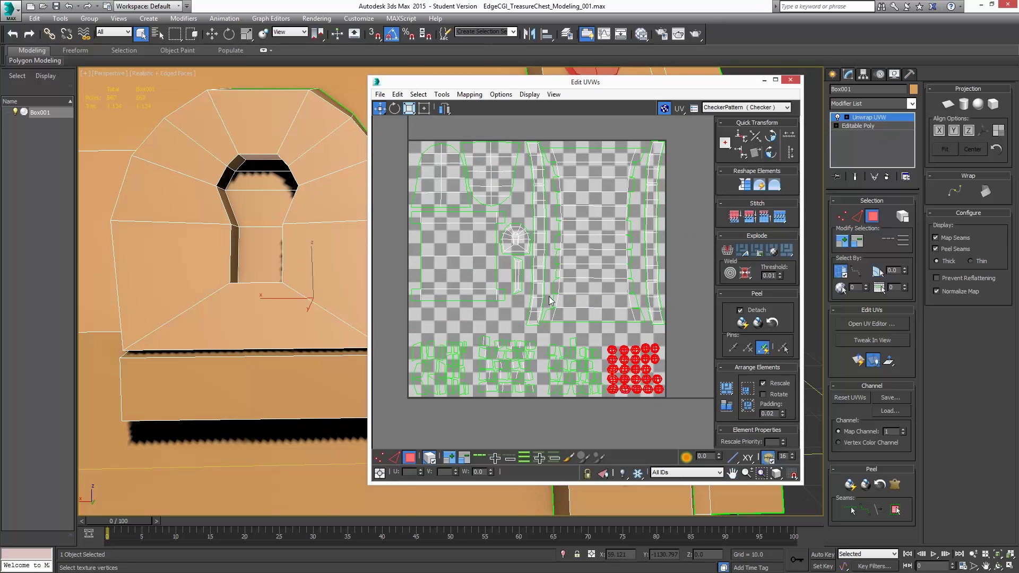
Move the clasp's and the narrow plate's UVs out of the checker tile to free space between the large shells.
scroll(524, 238, down, 3)
middle_drag(523, 238, 575, 231)
drag(576, 232, 449, 227)
drag(570, 260, 443, 264)
Select the rounded shells, panels and long strips together, scale their UVs up slightly and reposition them in the tile.
drag(476, 146, 668, 301)
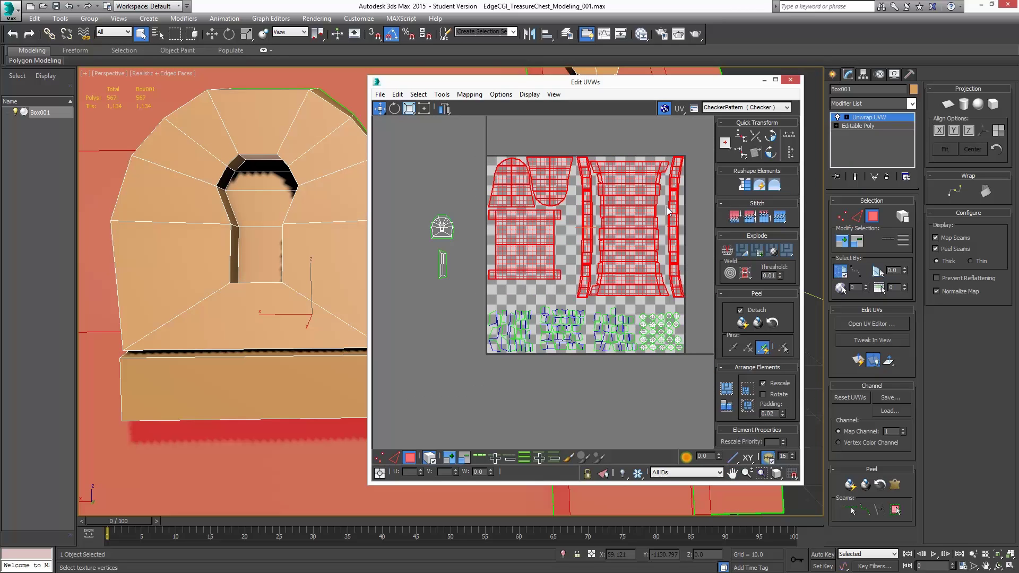
click(425, 112)
click(383, 111)
drag(515, 186, 511, 191)
scroll(478, 178, up, 2)
drag(547, 297, 567, 297)
Move the clasp's UVs into the gap between the rectangular panel and the first rim-block cluster.
drag(429, 271, 530, 387)
scroll(531, 387, up, 2)
middle_drag(530, 388, 548, 266)
drag(544, 311, 543, 314)
drag(534, 255, 534, 262)
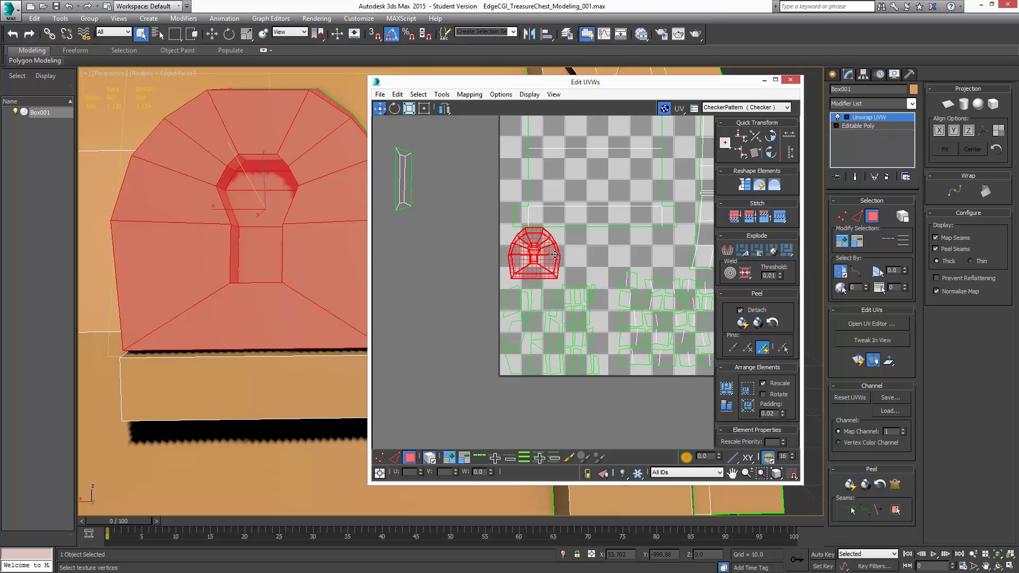
Move the narrow plate's UVs beside the clasp below the rectangular panel and rotate them horizontal.
drag(405, 183, 617, 250)
click(394, 109)
click(382, 109)
Select the pair of rounded shells and nudge their UVs toward the tile's upper-left corner.
scroll(584, 255, down, 2)
middle_drag(542, 254, 571, 324)
drag(480, 167, 573, 183)
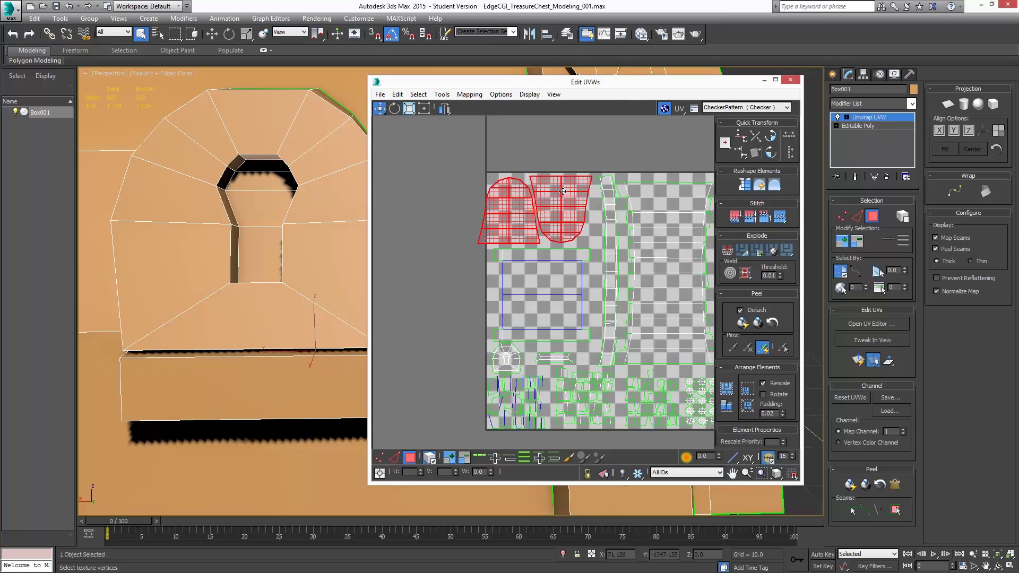
scroll(579, 181, up, 6)
drag(518, 217, 522, 211)
middle_drag(522, 211, 392, 174)
scroll(391, 174, down, 4)
Nudge the tall panel, its inner strip and the neighbouring shells to leave clear gaps between them inside the tile.
drag(433, 239, 494, 234)
drag(493, 234, 498, 234)
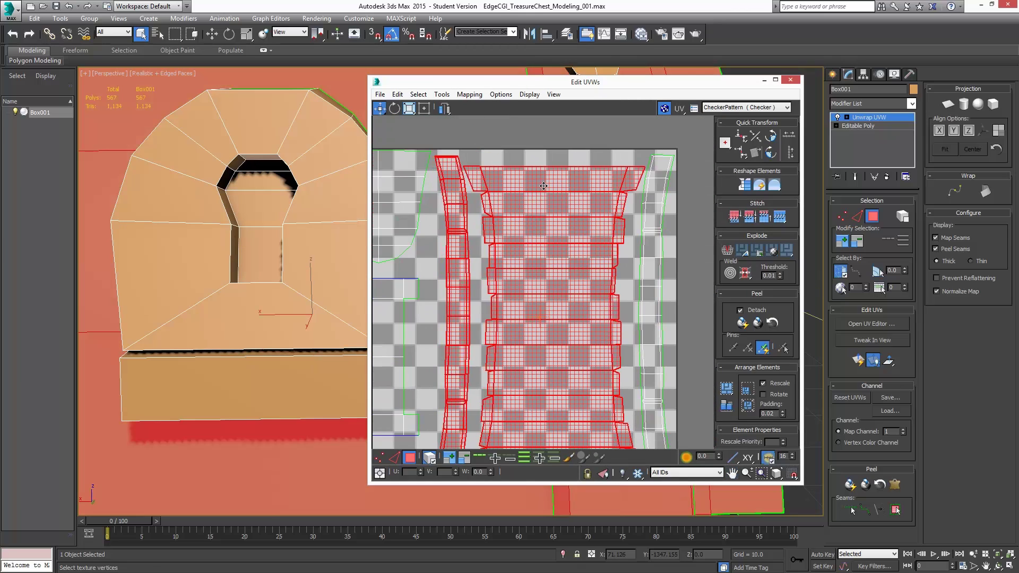
middle_drag(419, 223, 567, 213)
drag(477, 260, 550, 196)
drag(550, 197, 552, 197)
scroll(579, 152, up, 5)
drag(572, 147, 577, 146)
scroll(576, 149, down, 5)
scroll(416, 249, up, 3)
mouse_move(425, 212)
middle_down()
mouse_move(452, 223)
mouse_move(430, 195)
middle_up()
scroll(446, 200, down, 6)
Select all UV shells and examine the packed layout's gaps and tile borders around the strips, panels, blocks and rivets.
drag(690, 134, 415, 412)
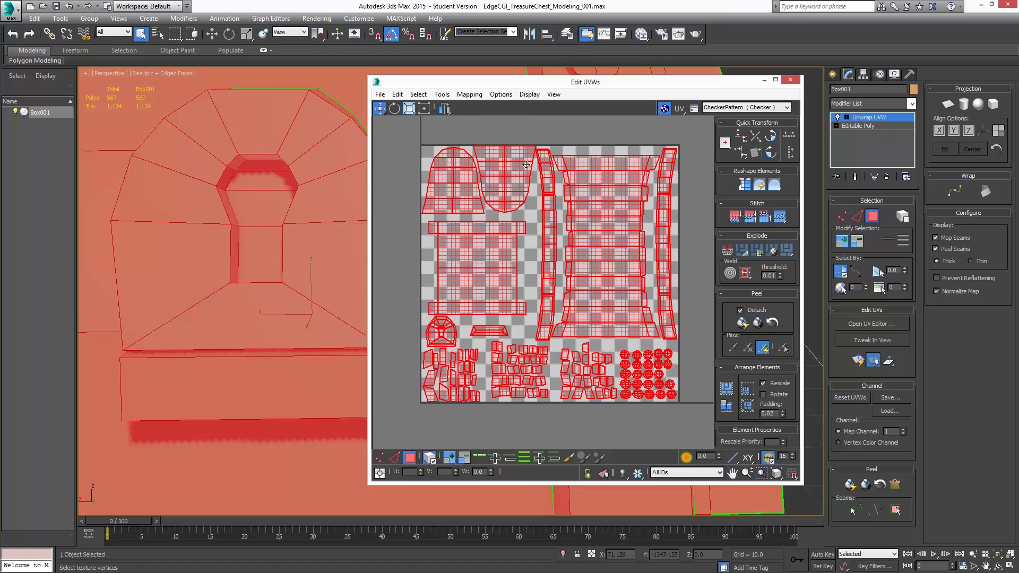
scroll(543, 148, up, 3)
scroll(544, 149, up, 4)
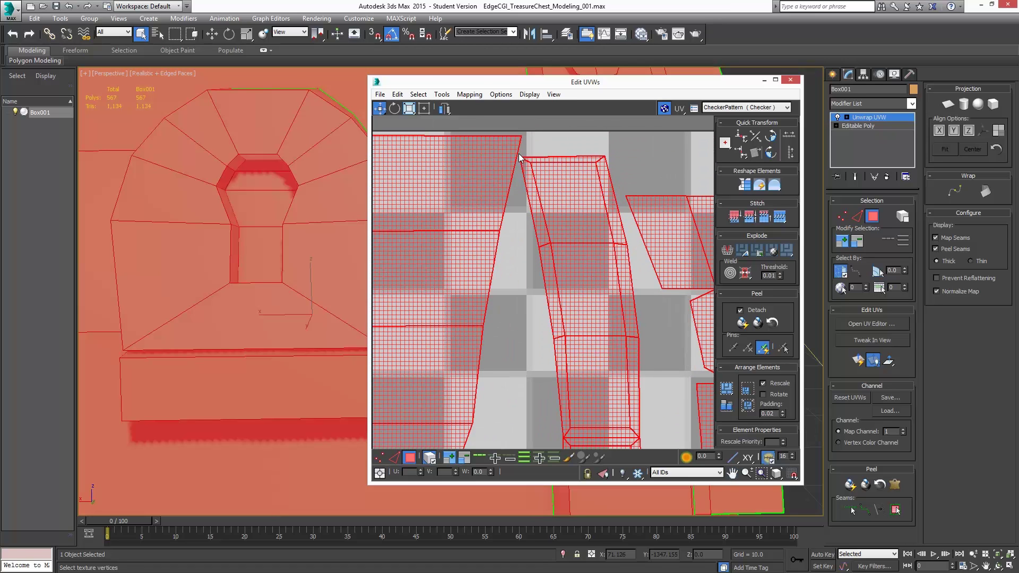
scroll(557, 174, down, 6)
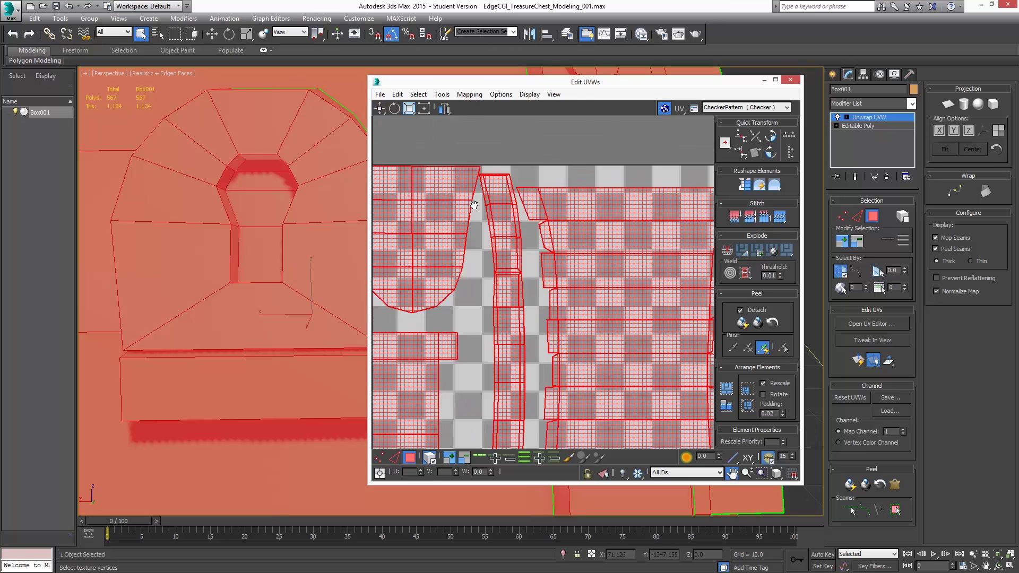
scroll(559, 174, up, 5)
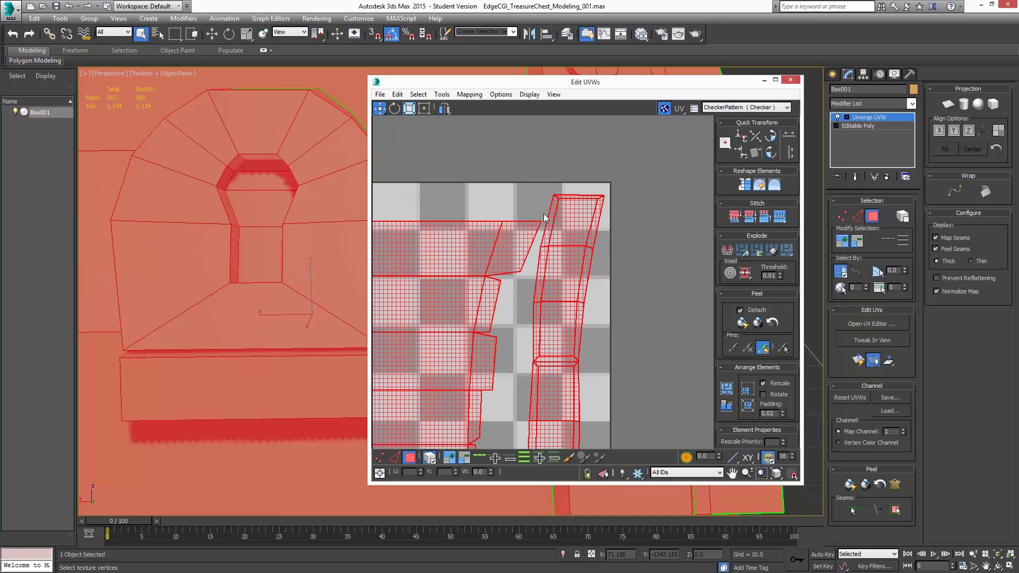
scroll(542, 260, down, 3)
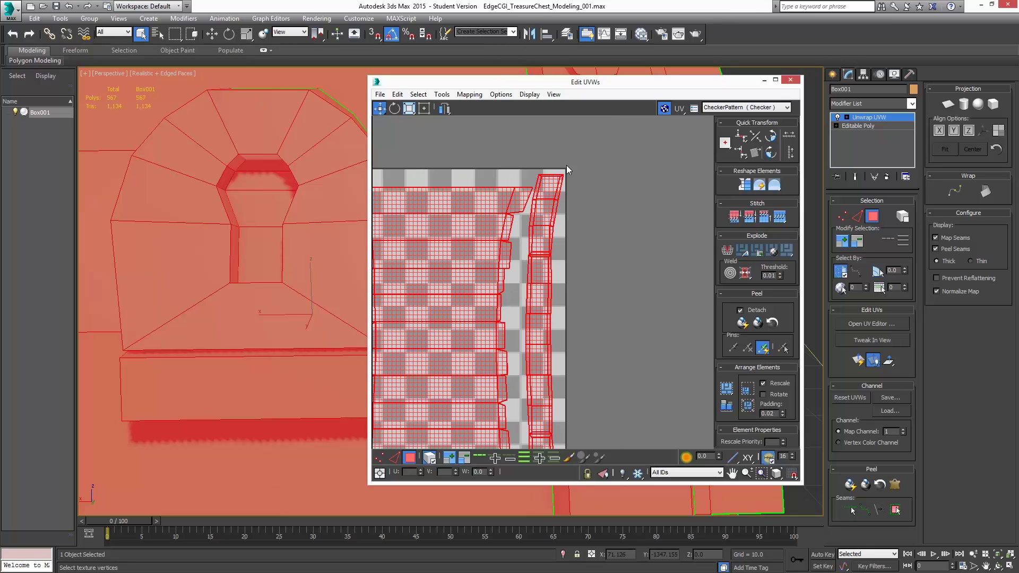
middle_drag(552, 355, 574, 262)
middle_drag(383, 281, 576, 335)
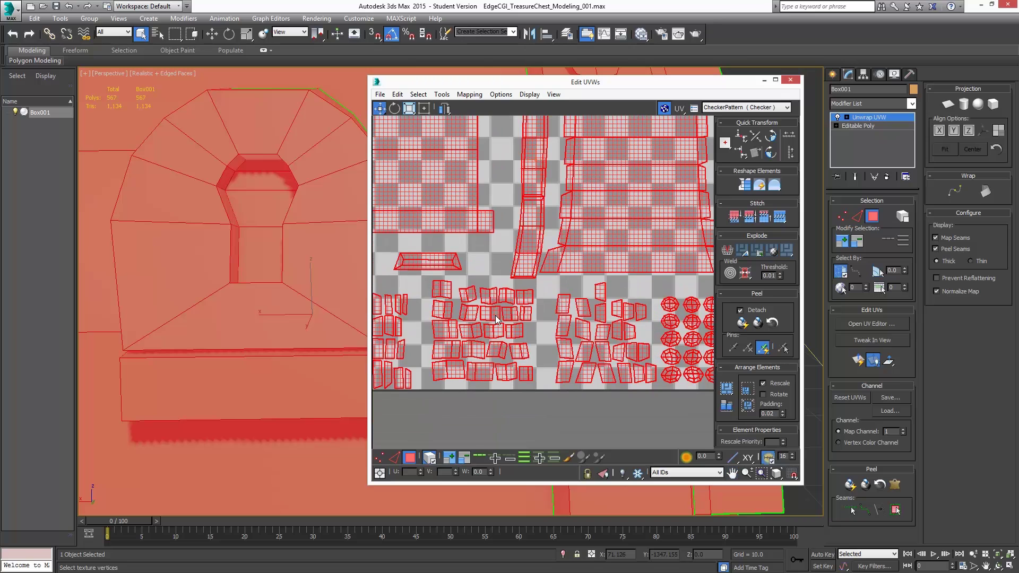
middle_drag(498, 320, 624, 305)
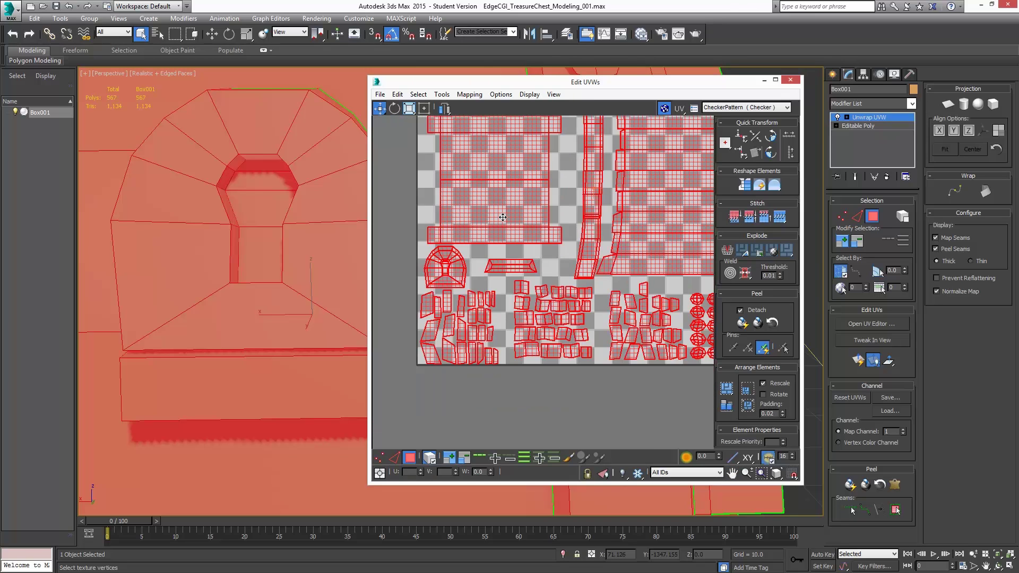
scroll(566, 282, down, 2)
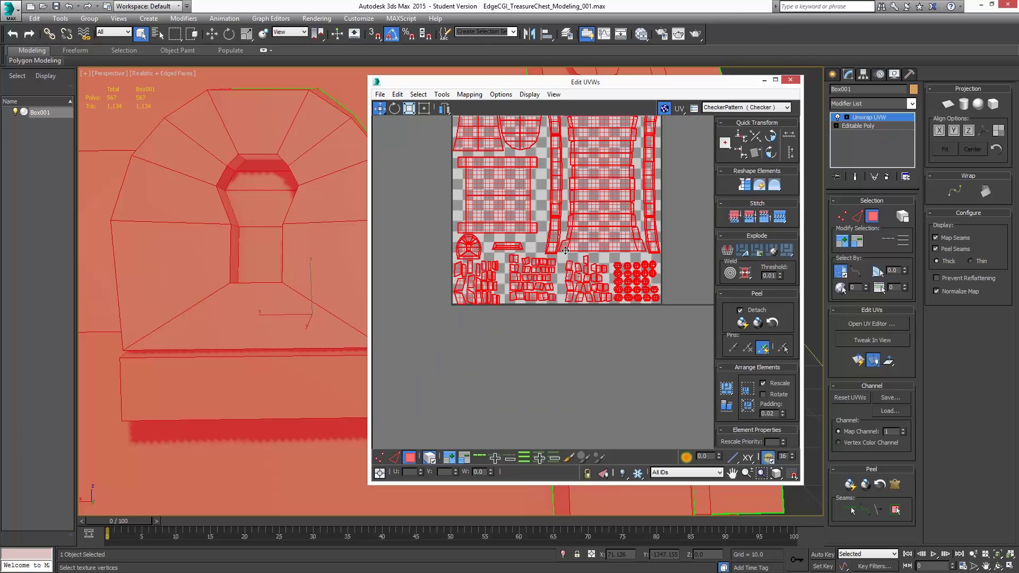
middle_drag(603, 174, 567, 226)
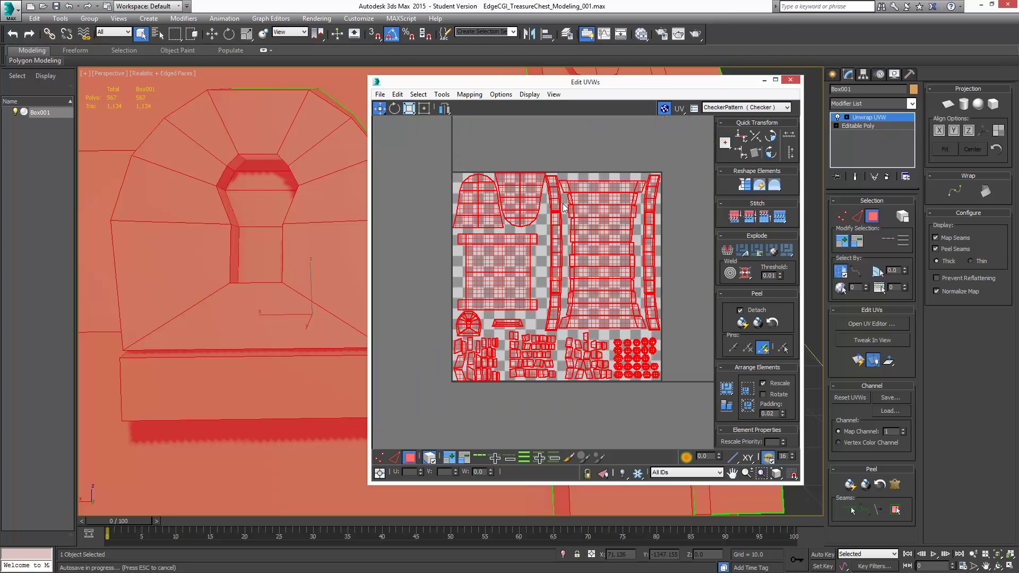
scroll(564, 203, down, 3)
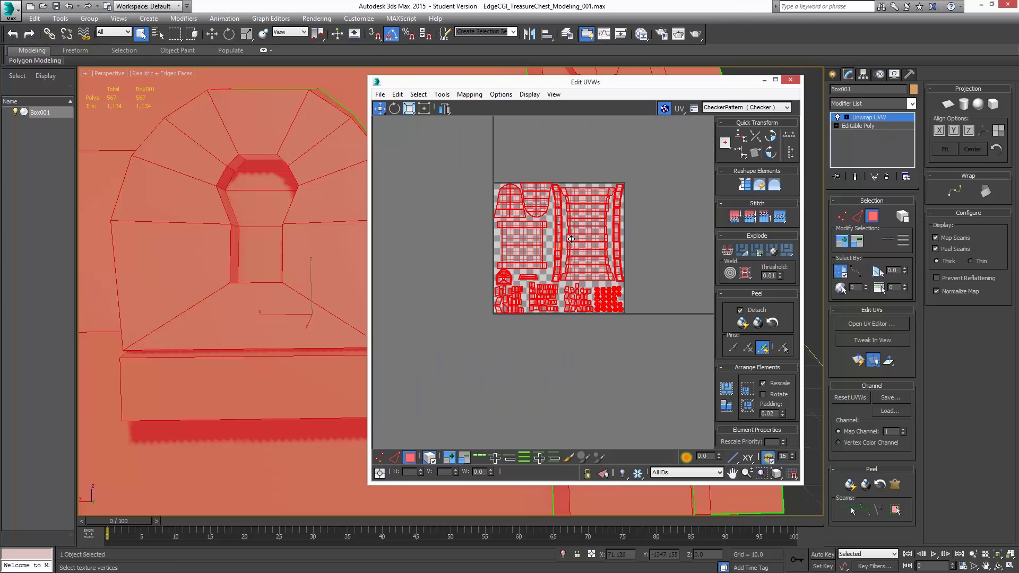